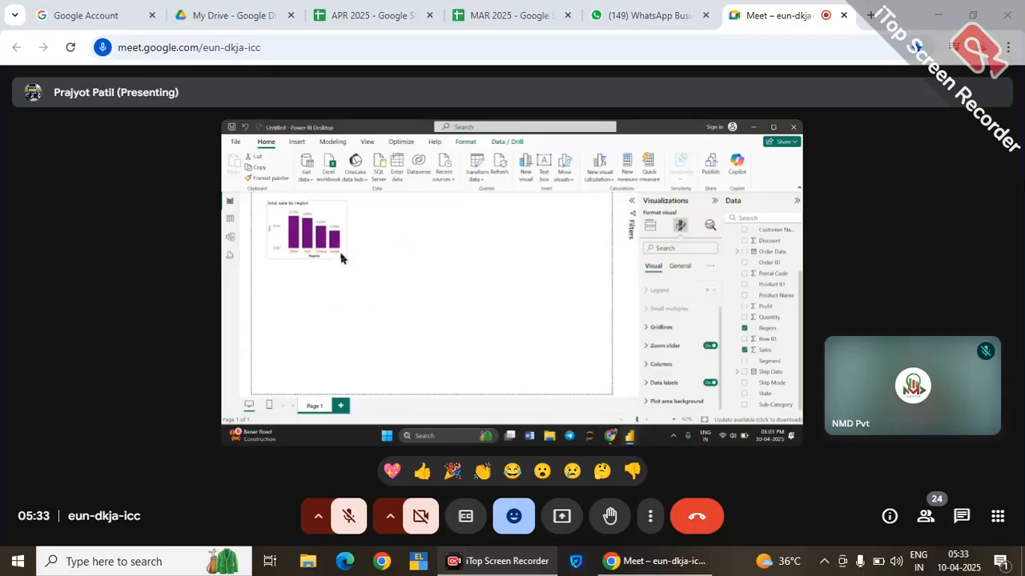
Step: Insert a stacked column chart and place it enlarged in the blank area near the middle of the report page
click(470, 253)
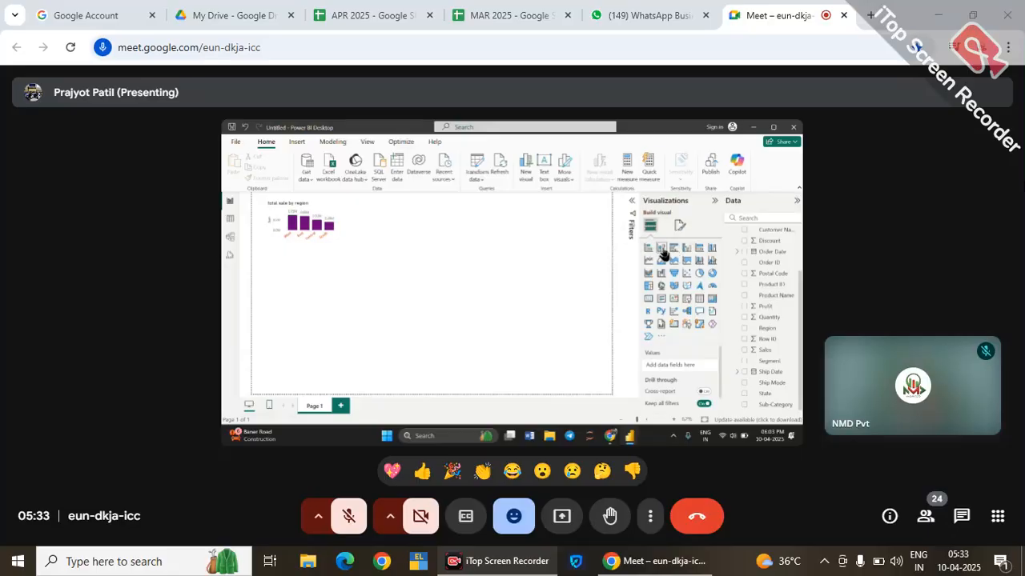
click(662, 250)
drag(330, 294, 581, 356)
drag(529, 334, 495, 328)
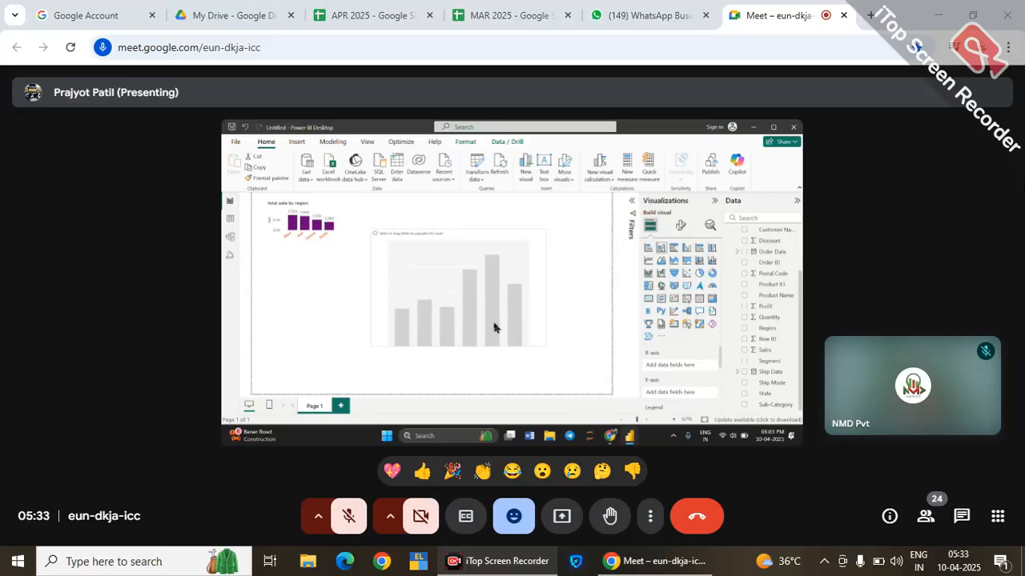
click(589, 320)
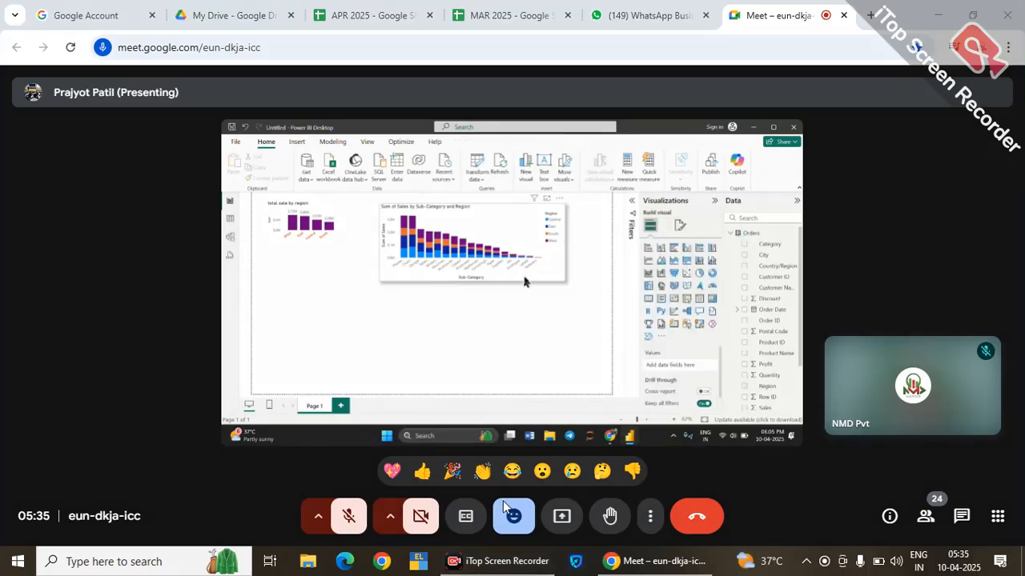
Step: Open the meeting's participant list, look through all contributors, and close the list
click(925, 516)
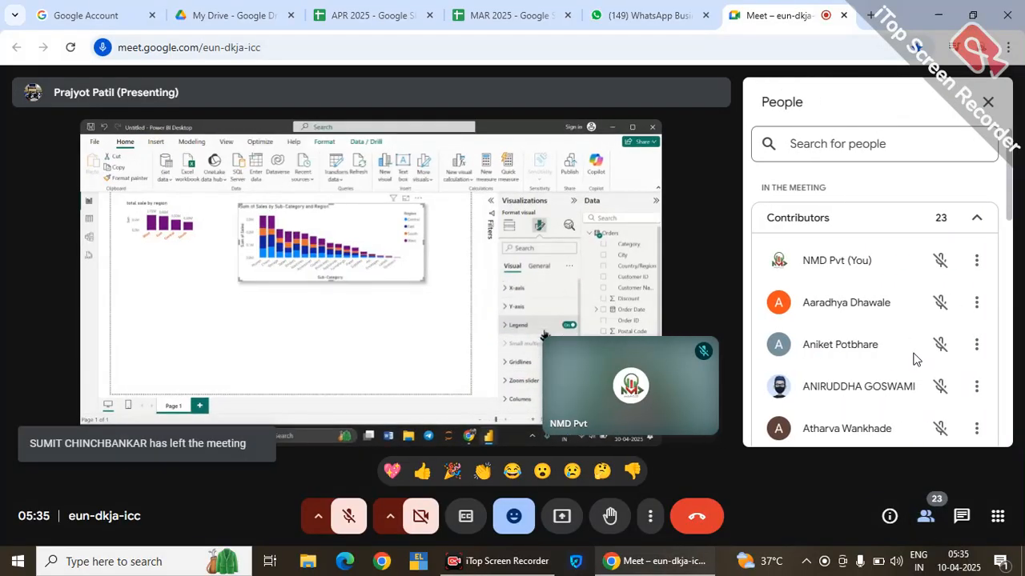
scroll(915, 358, down, 3)
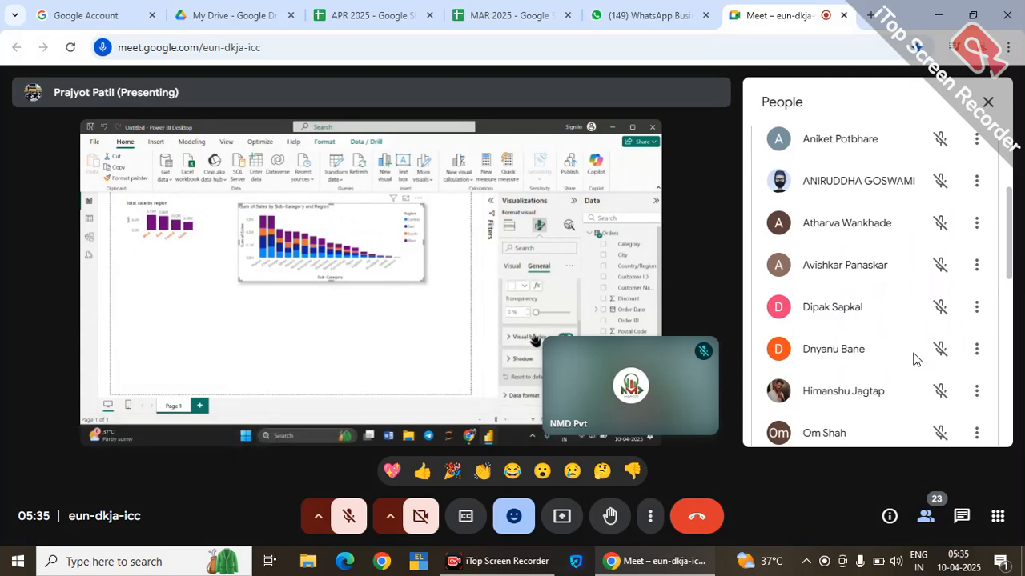
scroll(915, 359, down, 2)
scroll(915, 359, down, 3)
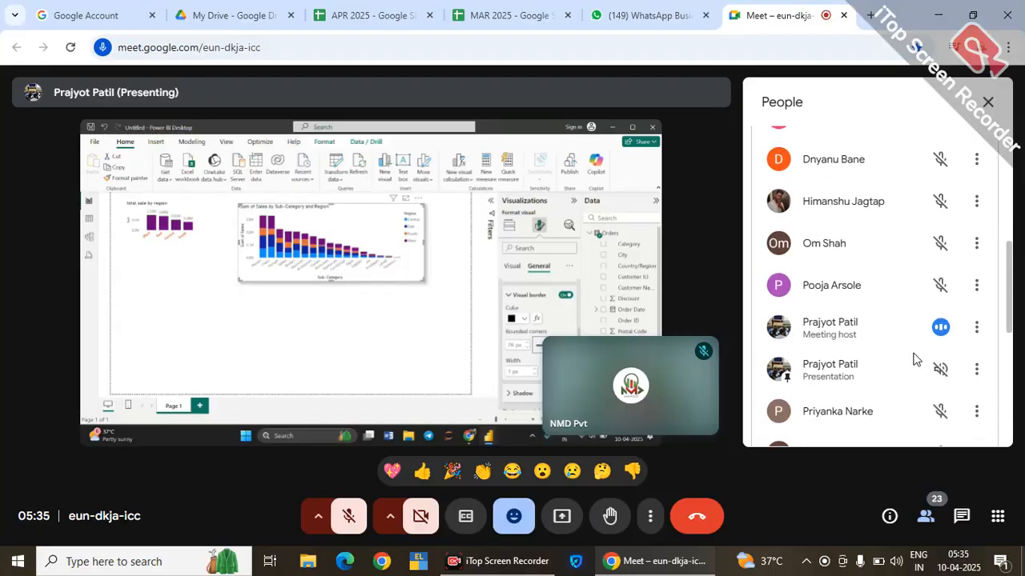
scroll(915, 359, down, 2)
scroll(915, 359, down, 2)
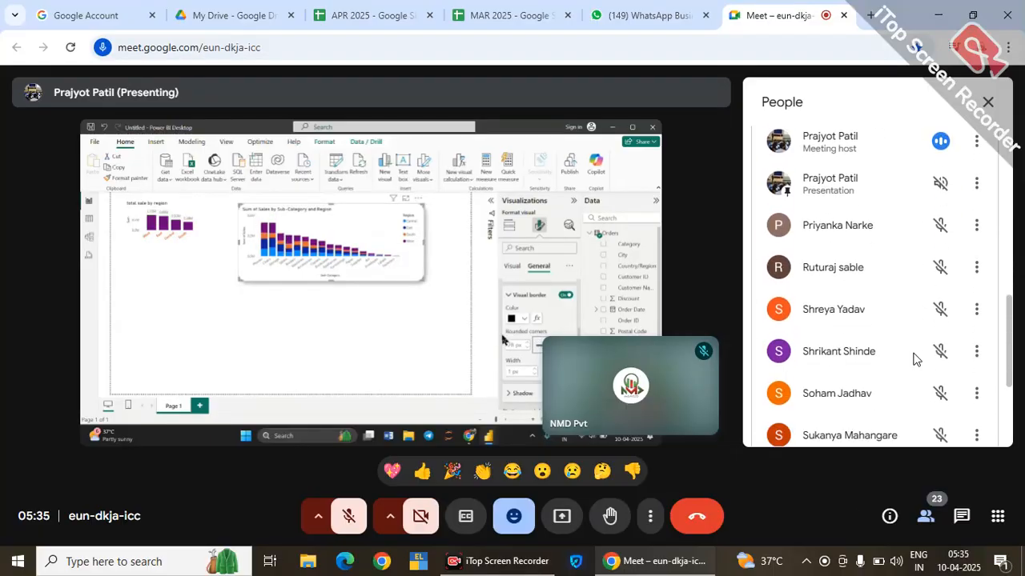
scroll(915, 358, down, 3)
scroll(915, 359, down, 2)
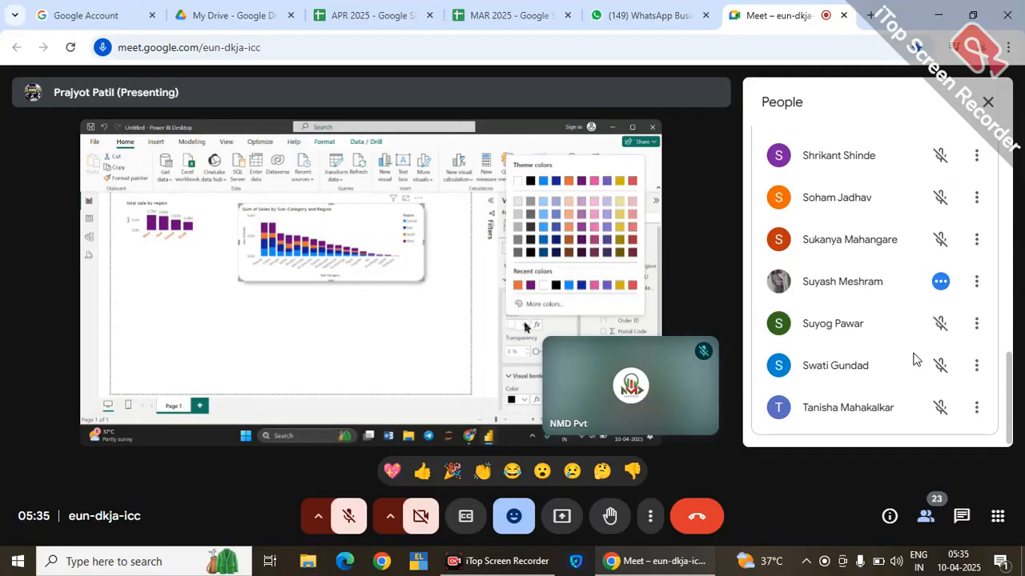
click(991, 103)
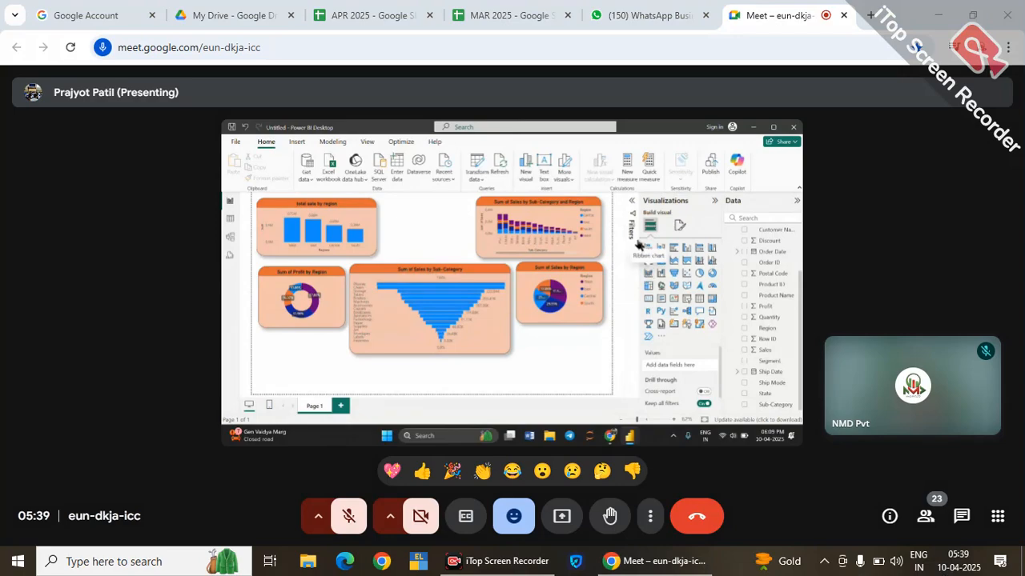
Step: Show the meeting in full screen
click(652, 516)
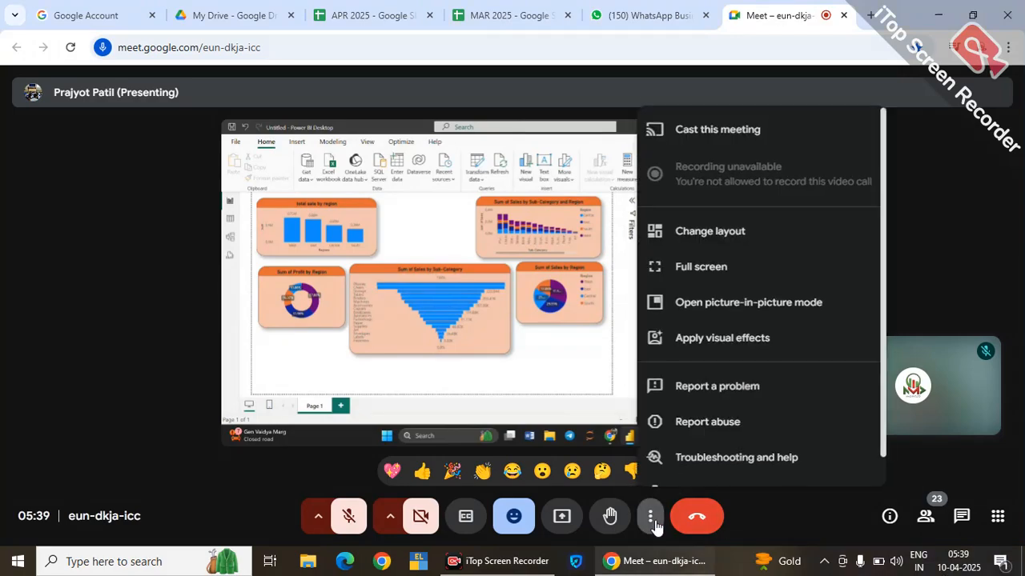
click(722, 272)
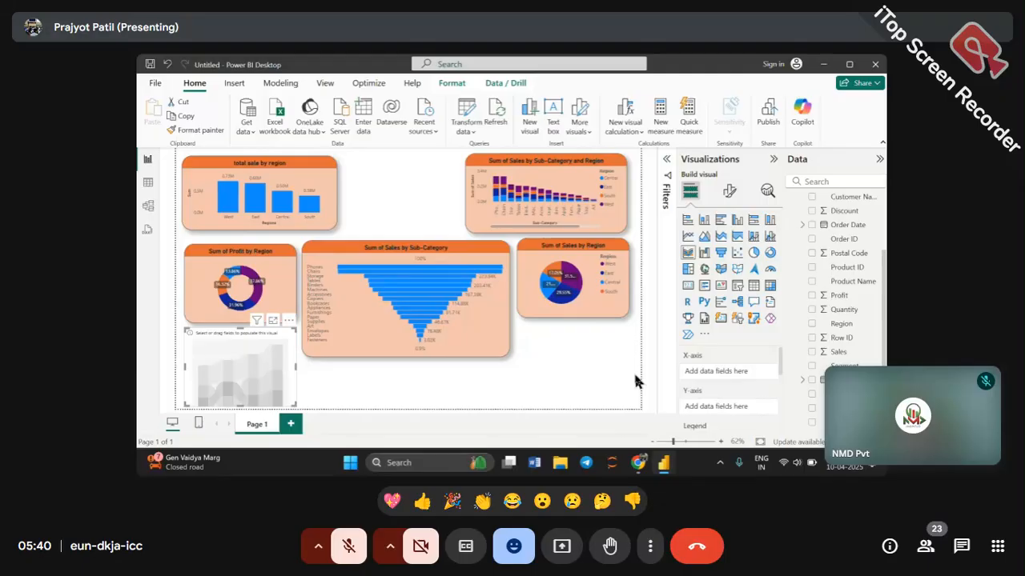
Step: Fill the empty ribbon chart with Order Date on the X-axis, Sales on the Y-axis and Region as legend
drag(848, 225, 780, 378)
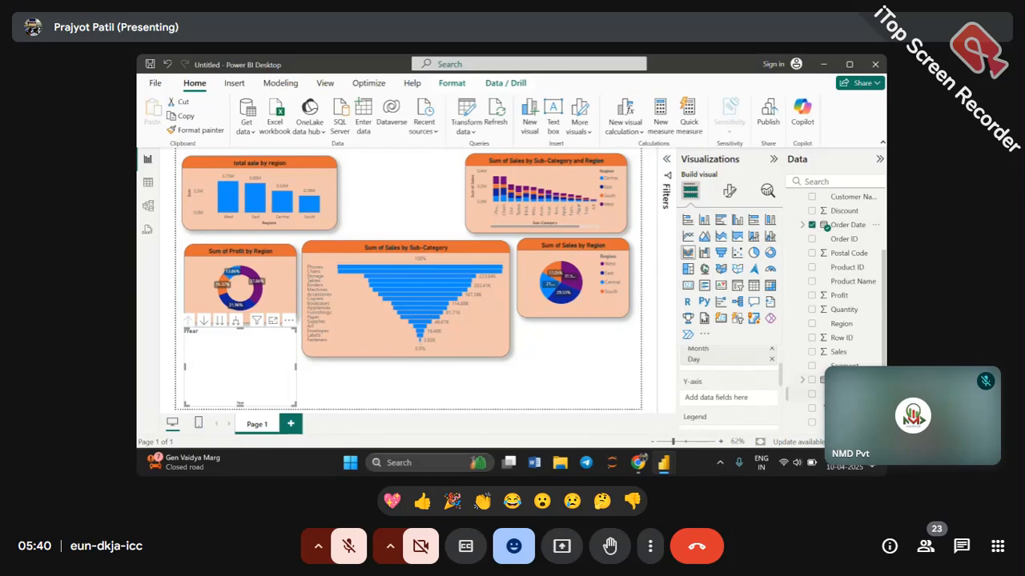
drag(838, 352, 726, 397)
drag(782, 378, 781, 389)
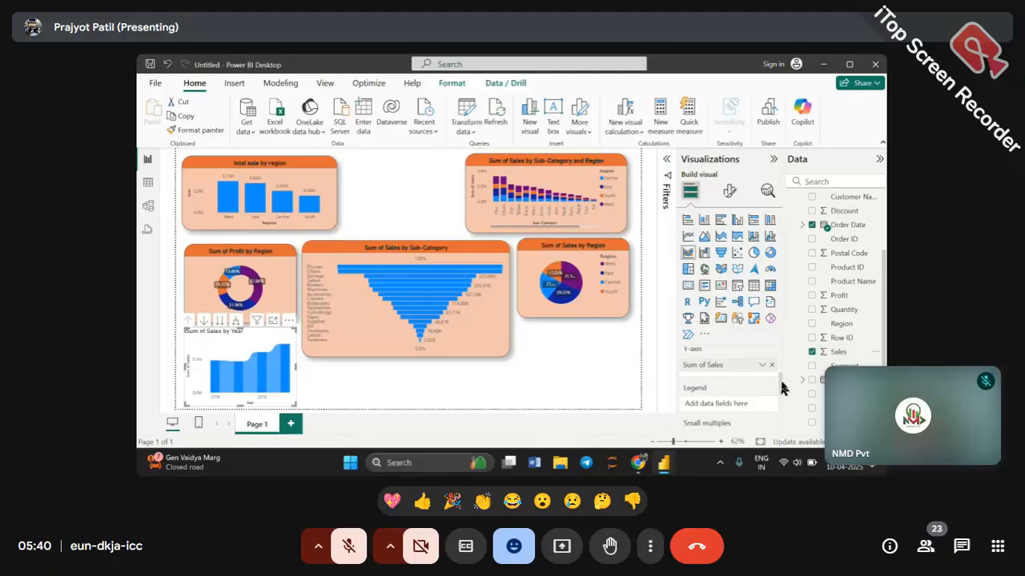
drag(842, 325, 738, 410)
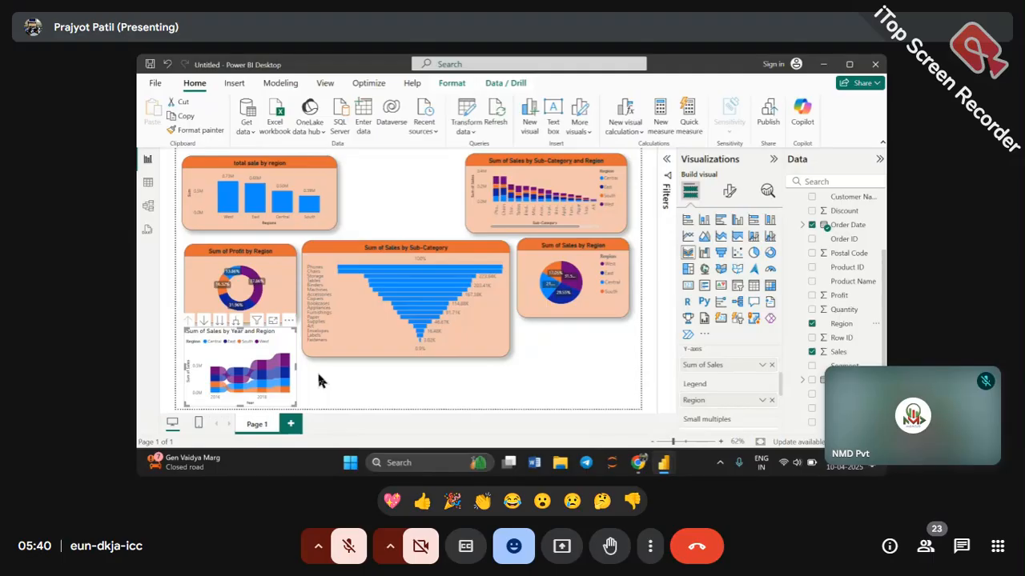
Step: Copy the funnel chart's formatting to the ribbon chart with Format painter and move the ribbon chart between the two upper column charts
click(340, 316)
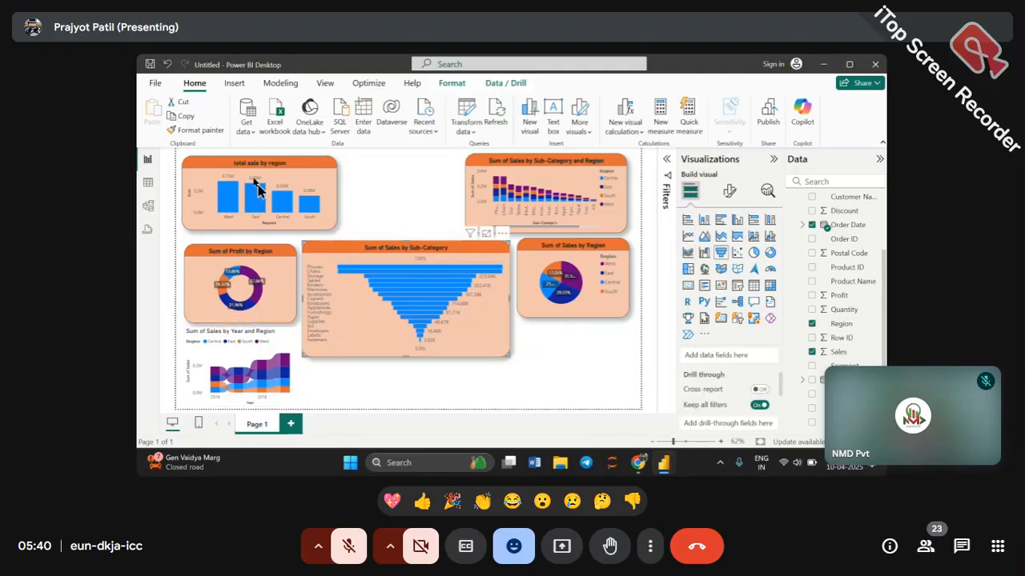
click(210, 133)
click(264, 356)
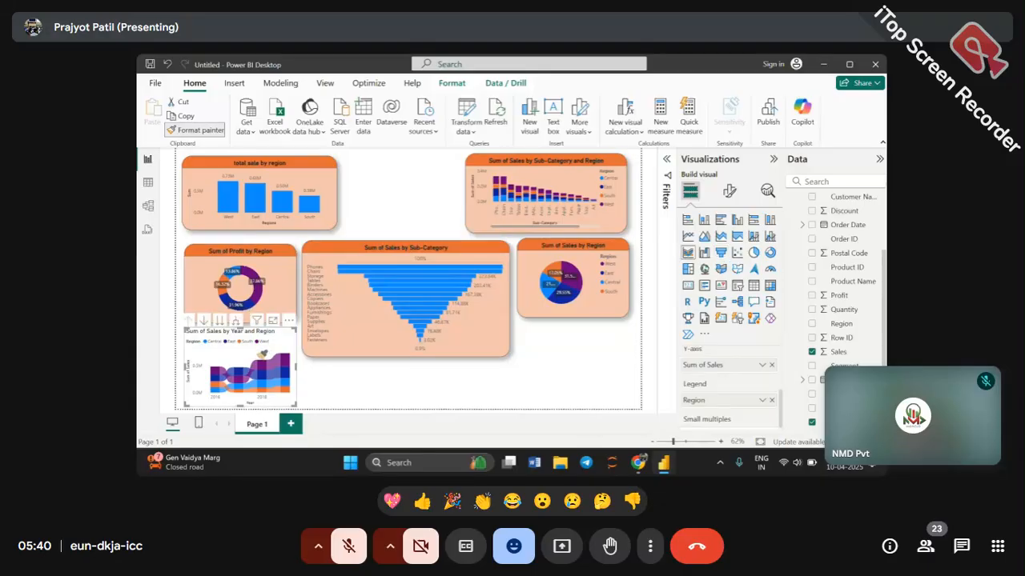
drag(247, 357, 409, 185)
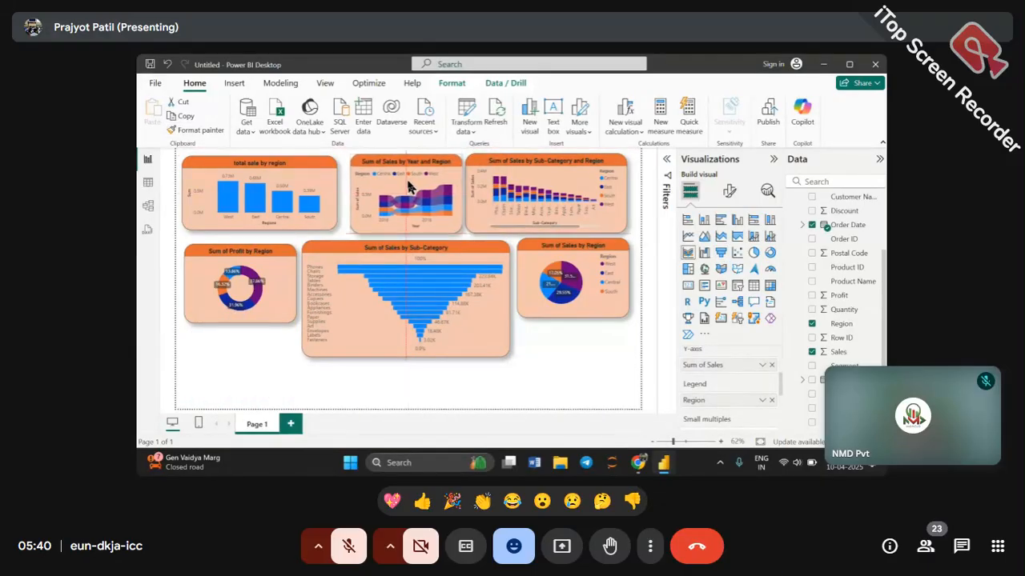
click(547, 398)
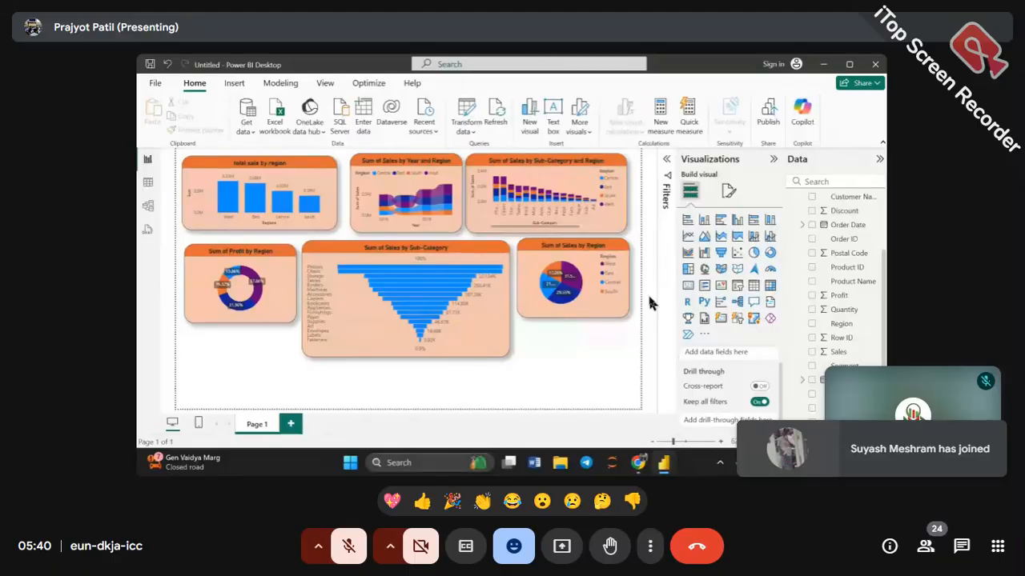
Step: Add a line chart with Ship Date on the X-axis and Sales on the Y-axis
click(686, 238)
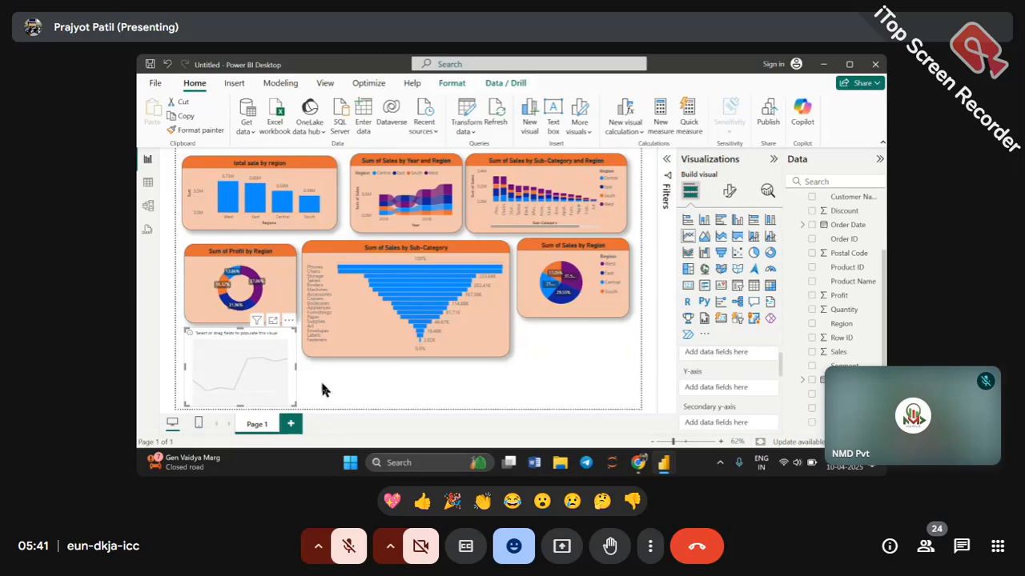
scroll(727, 389, up, 1)
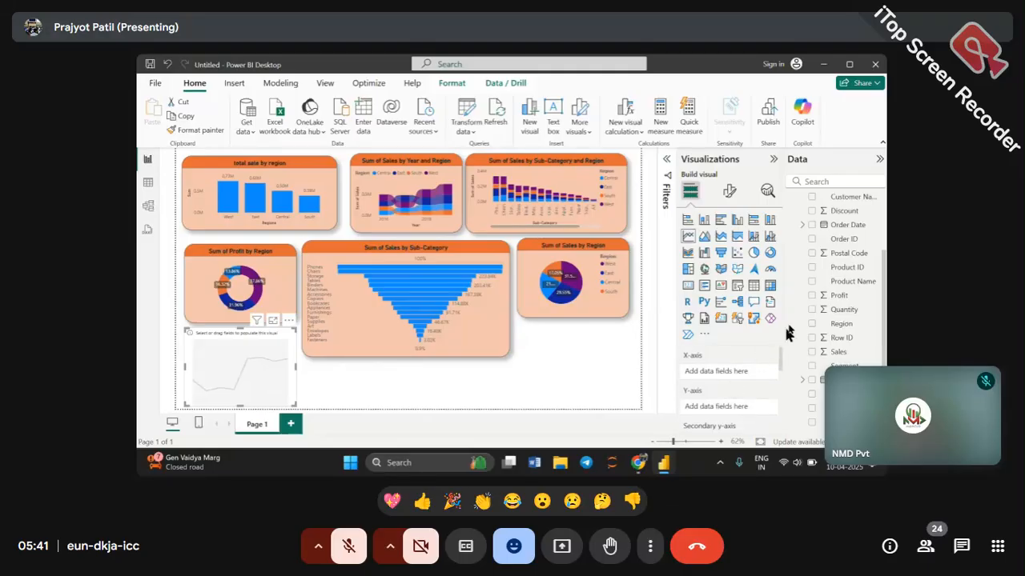
drag(841, 379, 741, 381)
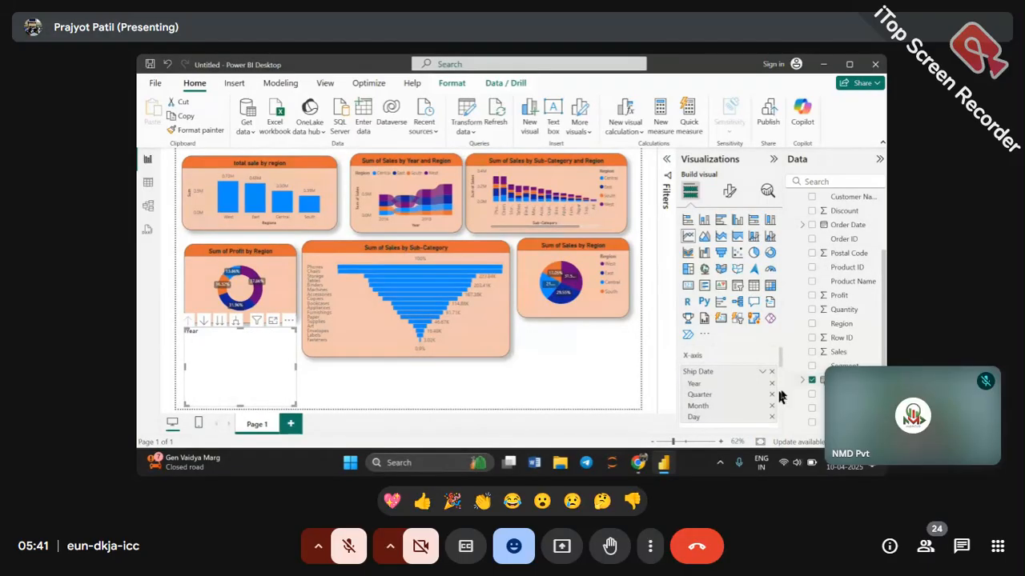
scroll(782, 377, down, 1)
scroll(783, 376, down, 1)
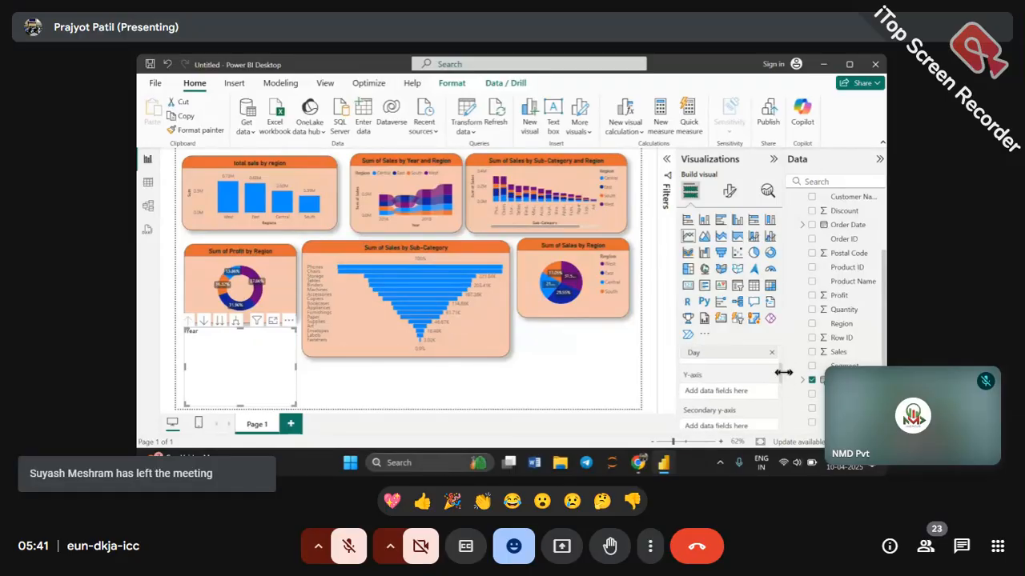
drag(838, 352, 741, 396)
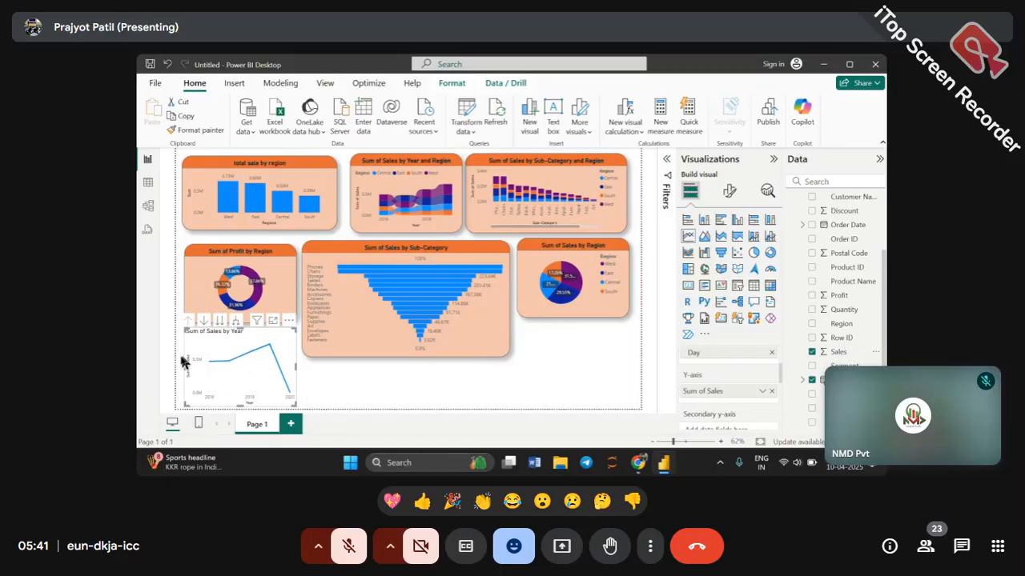
Step: Assign the Category field as the line chart's legend
scroll(725, 413, down, 3)
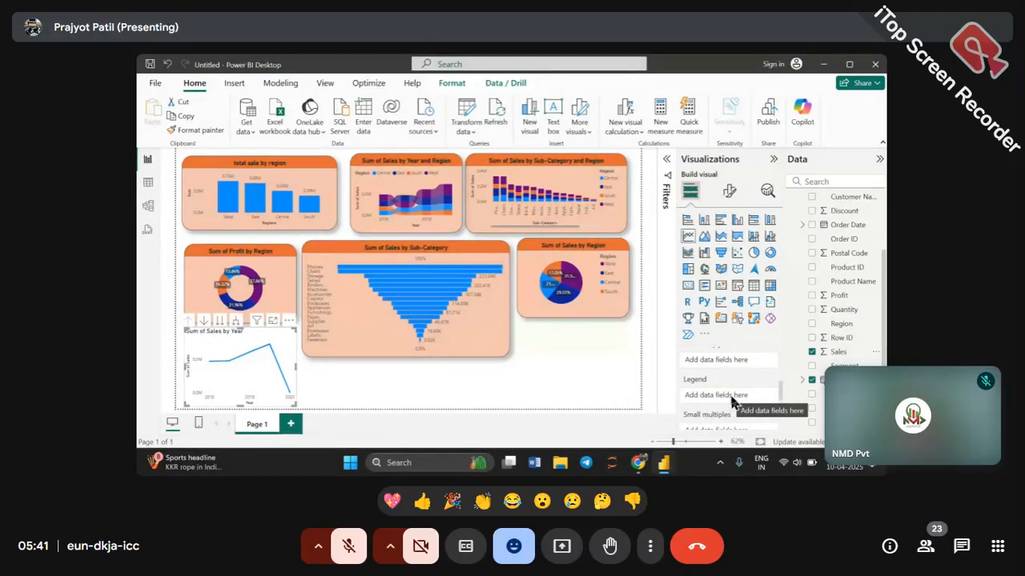
scroll(845, 261, up, 3)
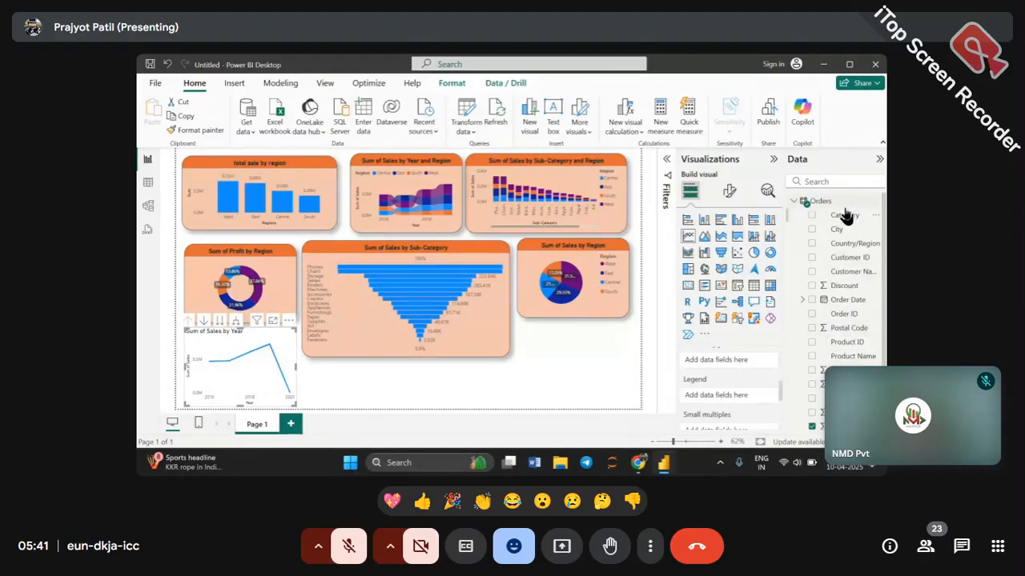
drag(841, 213, 727, 403)
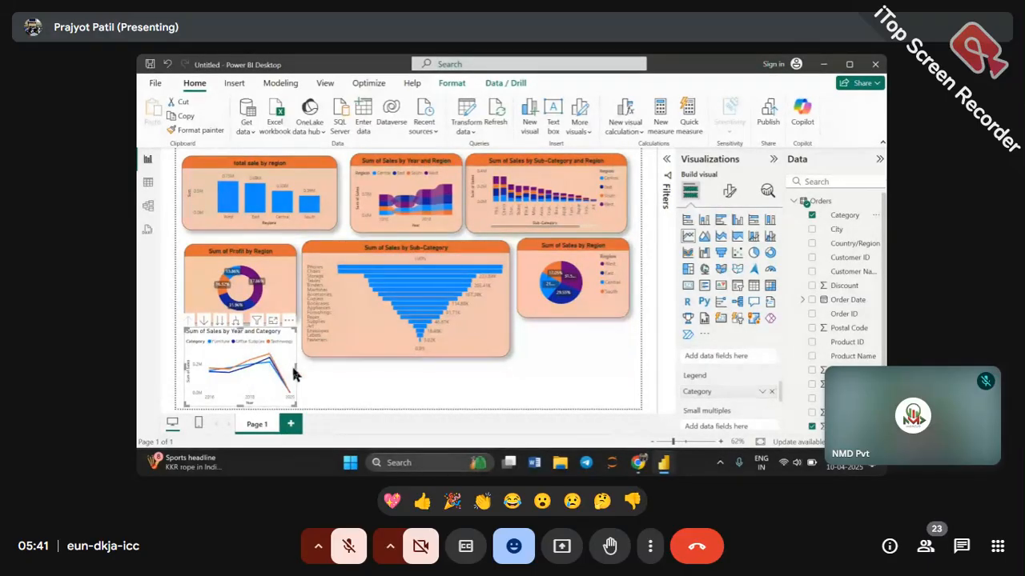
Step: Enlarge the line chart to inspect its 2019 values, and resize it to a low, wide strip below the donut chart
drag(296, 368, 571, 370)
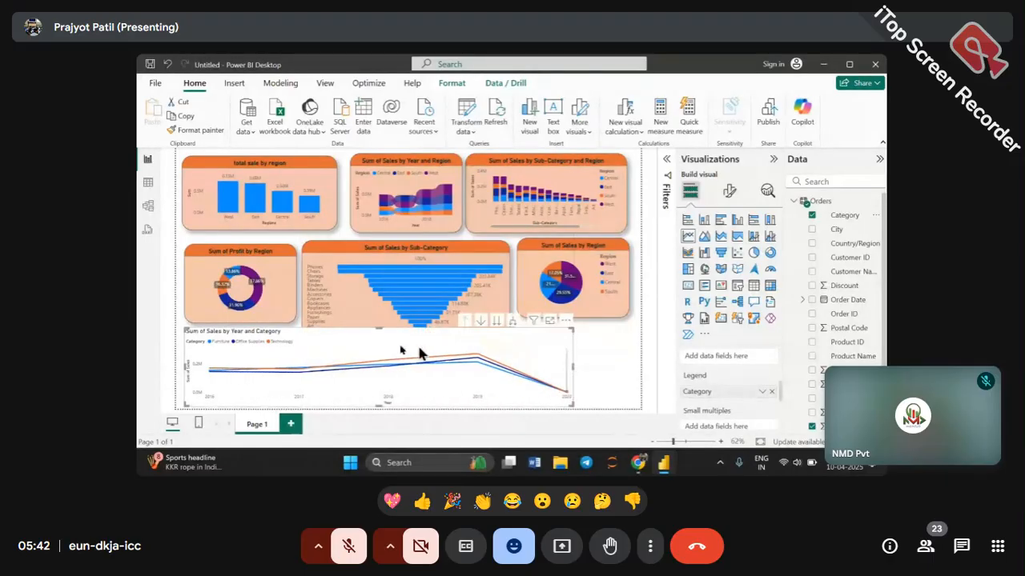
drag(378, 330, 378, 222)
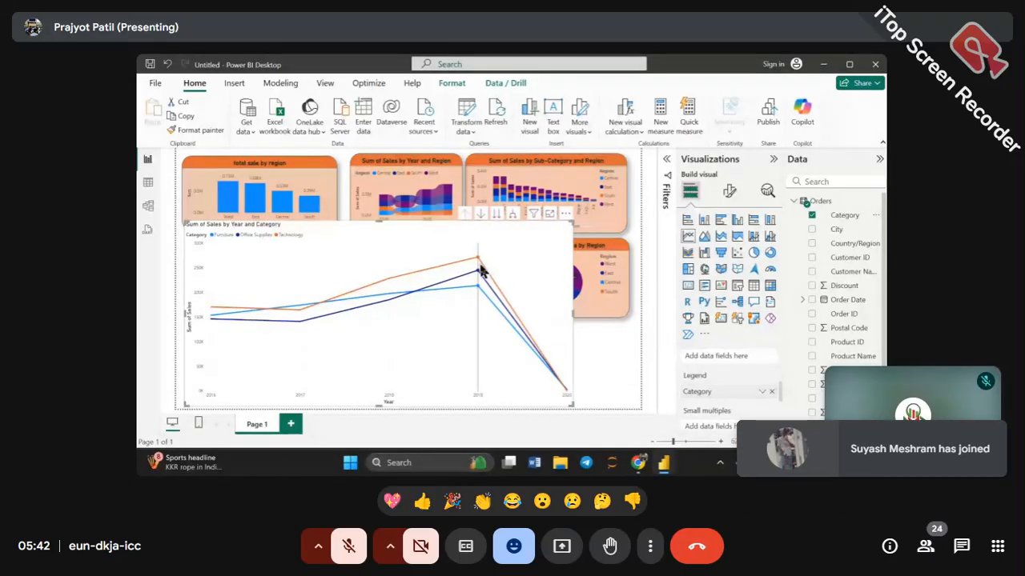
mouse_move(479, 272)
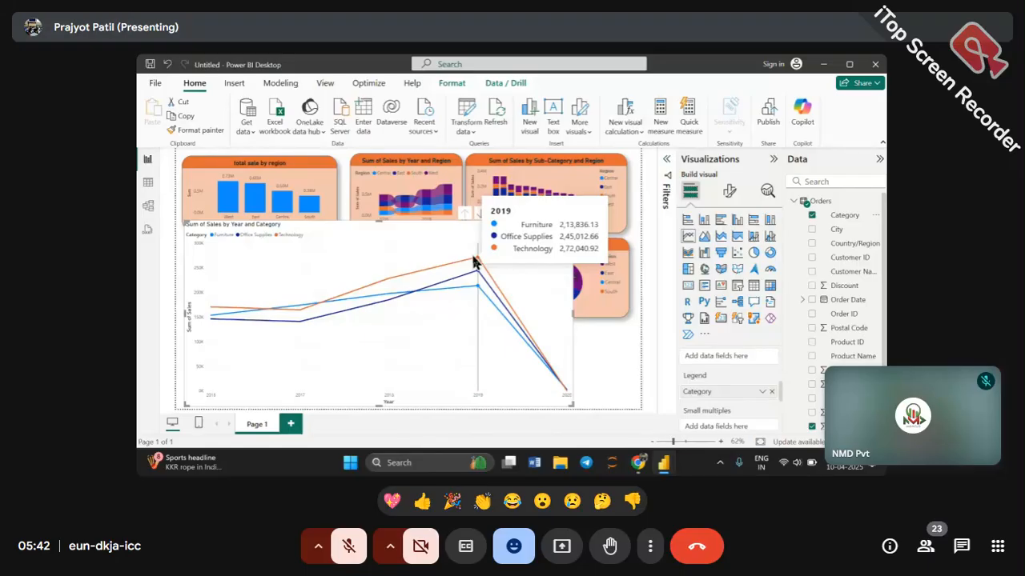
drag(571, 223, 419, 357)
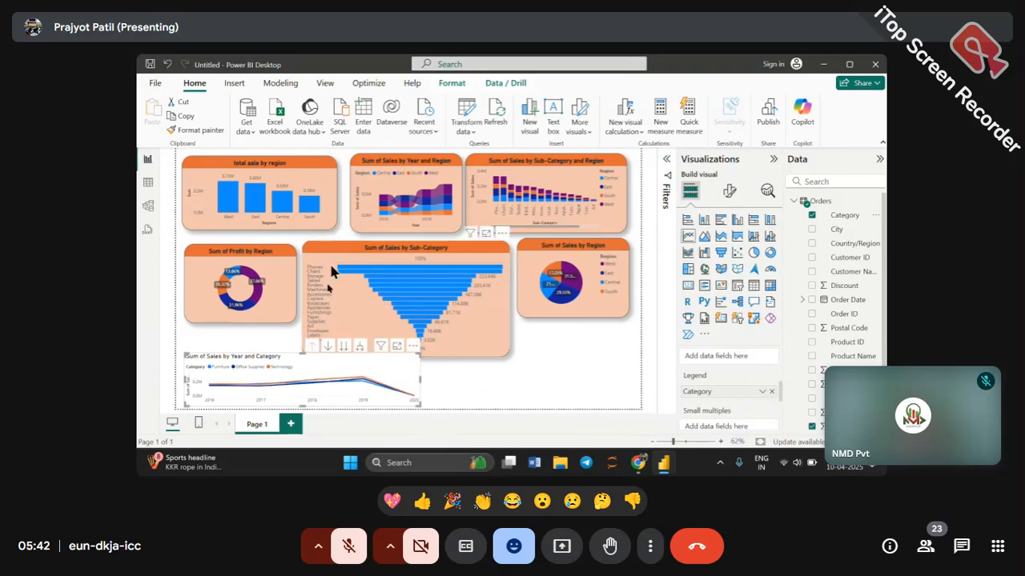
Step: Copy the donut chart's formatting to the line chart with Format painter
click(275, 275)
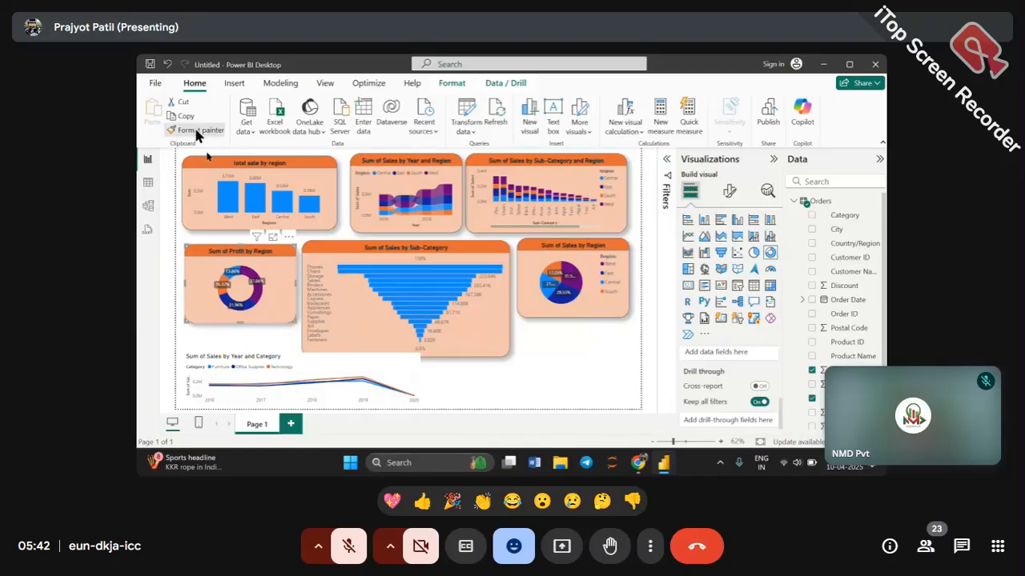
click(196, 132)
click(349, 379)
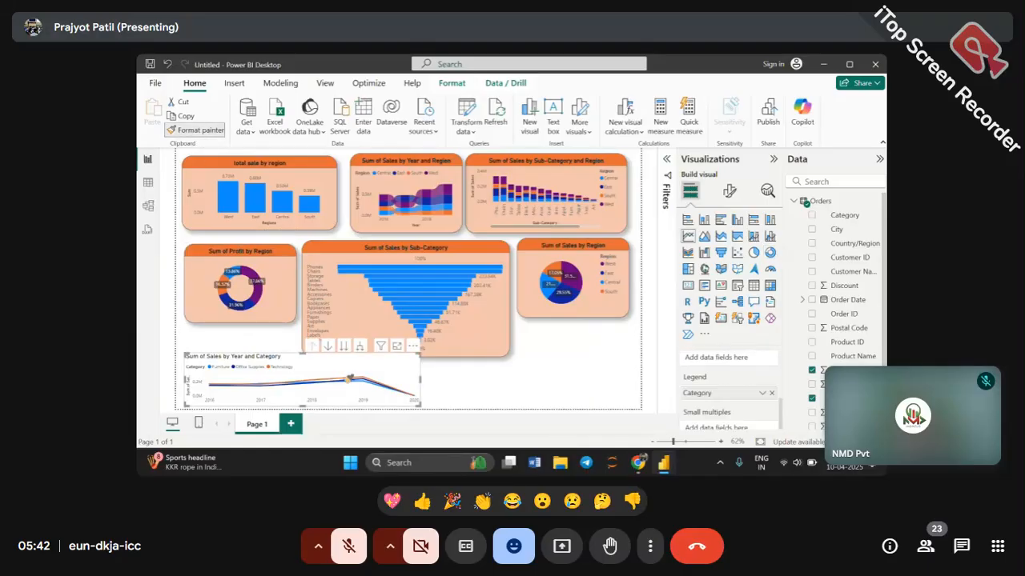
Step: Narrow the Sub-Category funnel chart and swap its place with the pie chart, putting the pie next to the donut chart
click(471, 357)
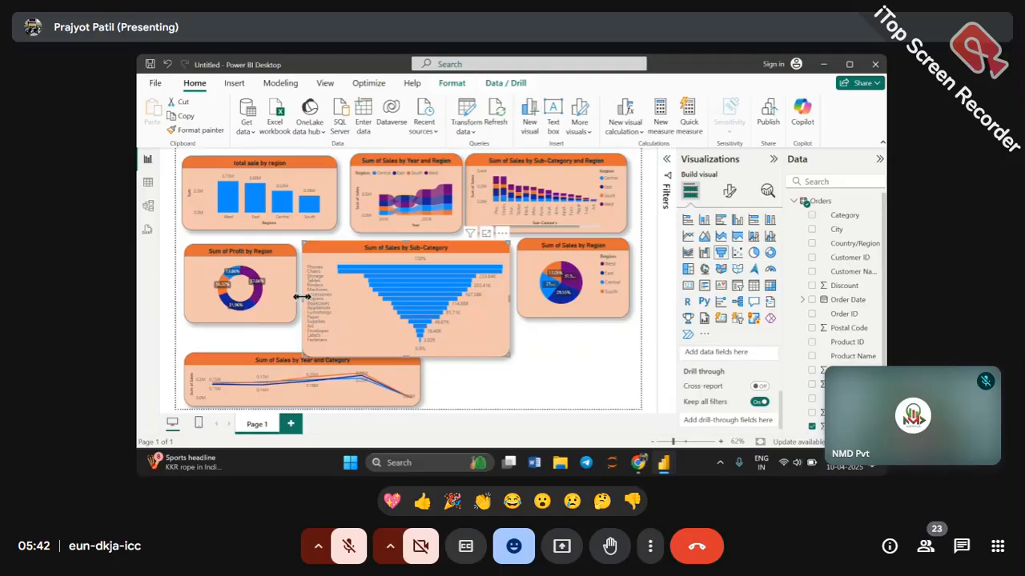
drag(304, 302, 391, 269)
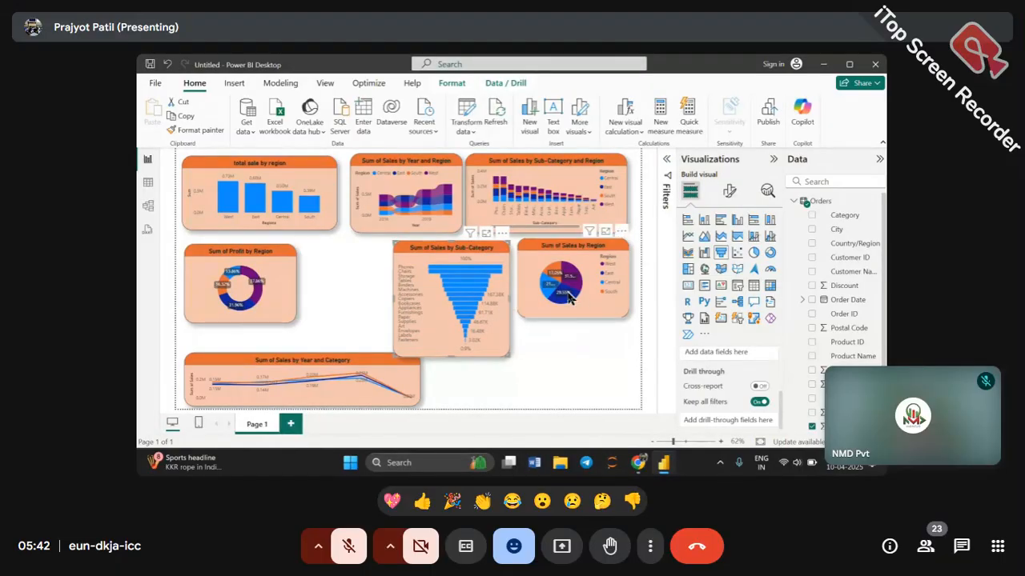
drag(602, 301, 379, 298)
drag(505, 269, 620, 264)
drag(400, 261, 414, 275)
Step: Raise the upper edge of the line chart to make it taller, up to just below the donut and pie charts
click(296, 372)
mouse_move(305, 360)
mouse_down()
mouse_move(304, 329)
mouse_move(304, 343)
mouse_up()
click(490, 341)
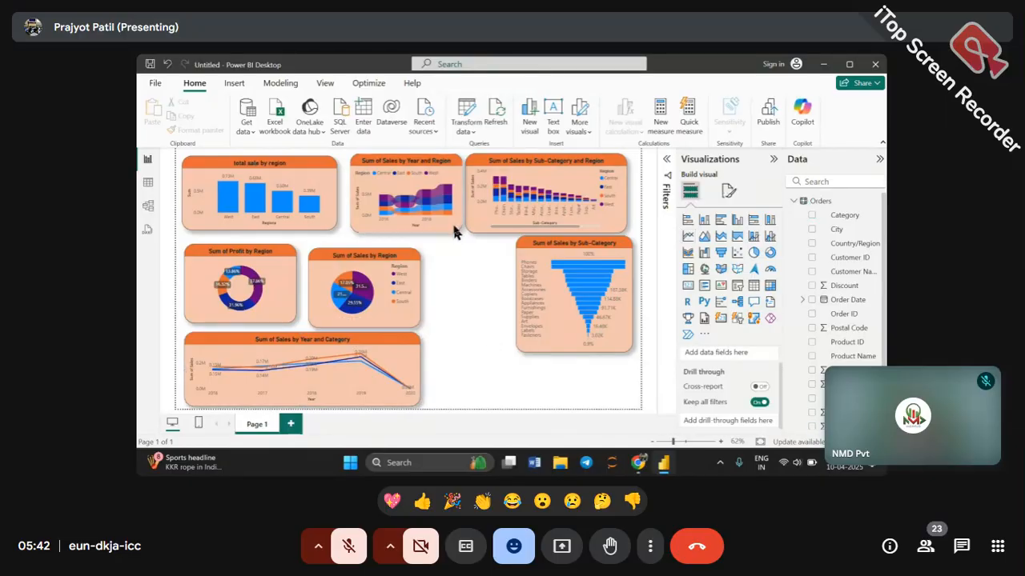
Step: Nudge the ribbon chart slightly left and the Sales by Region pie chart slightly up
click(456, 226)
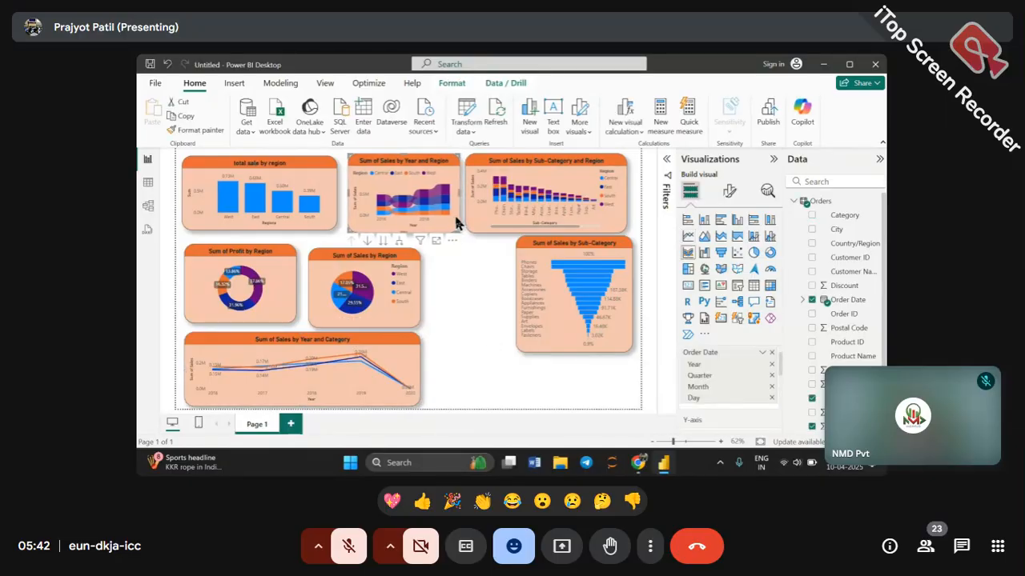
click(469, 280)
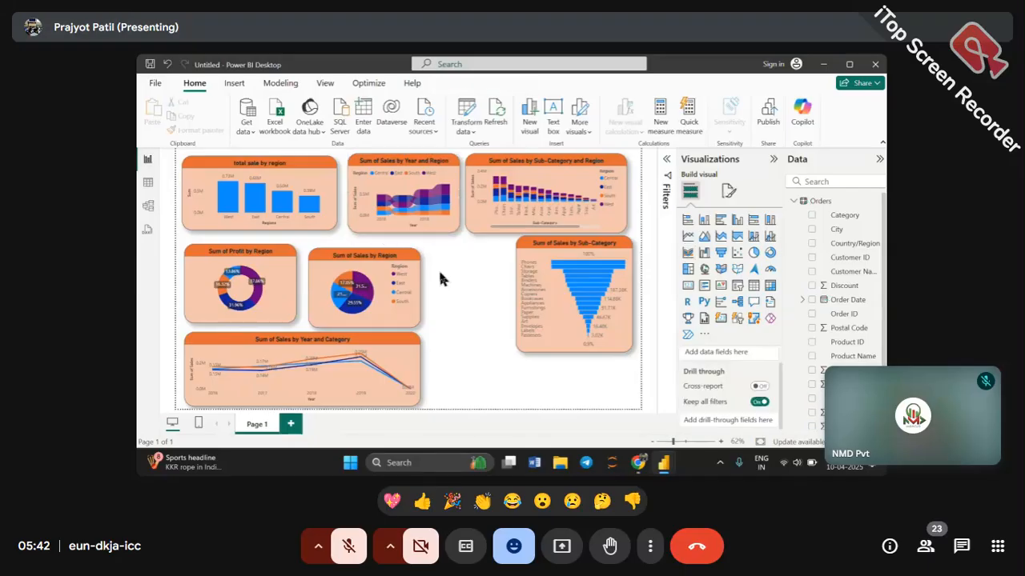
click(401, 265)
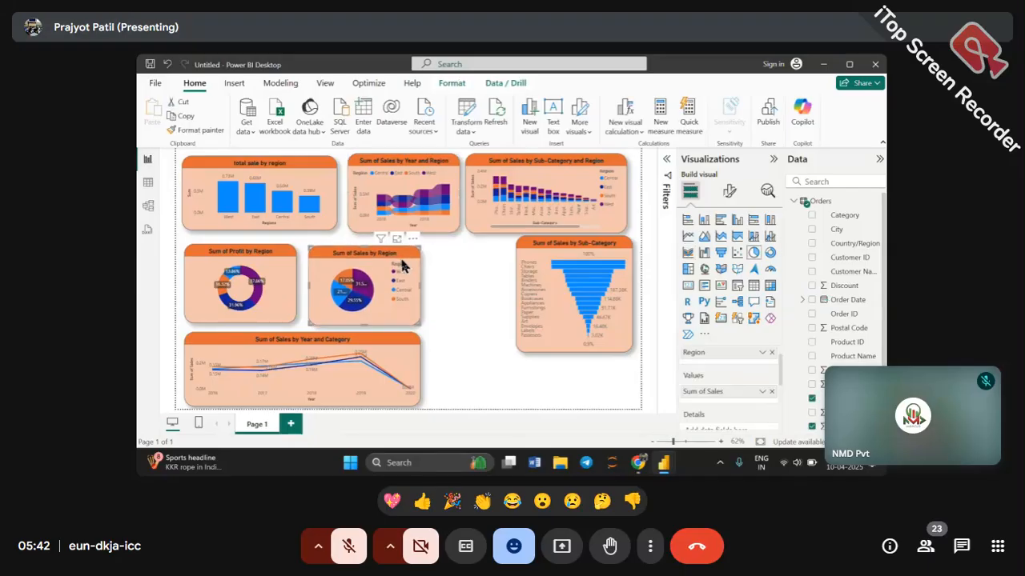
click(489, 294)
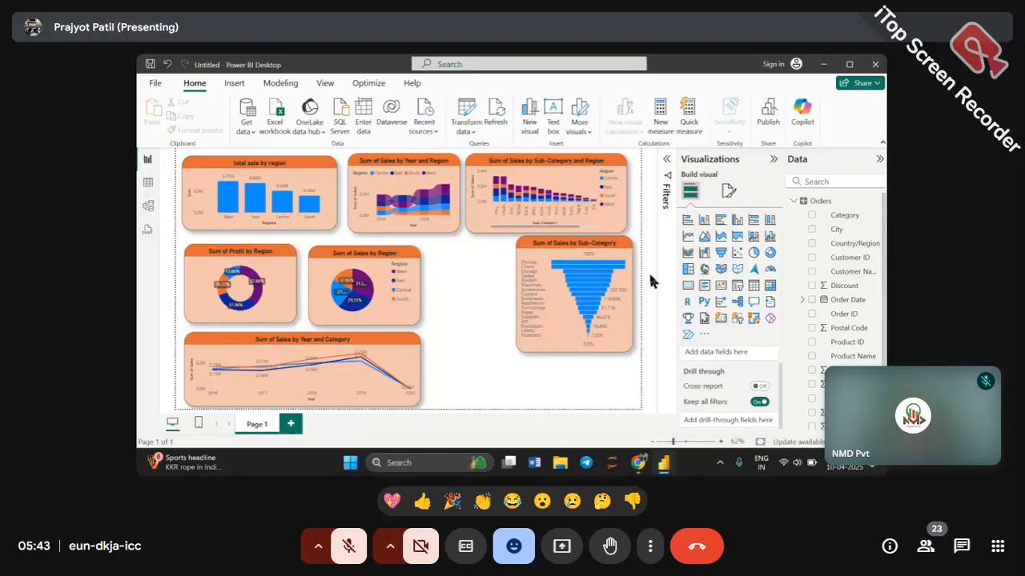
Step: Insert an area chart in the empty area beside the line chart and put Order Date on its X-axis
click(704, 237)
drag(544, 393, 510, 361)
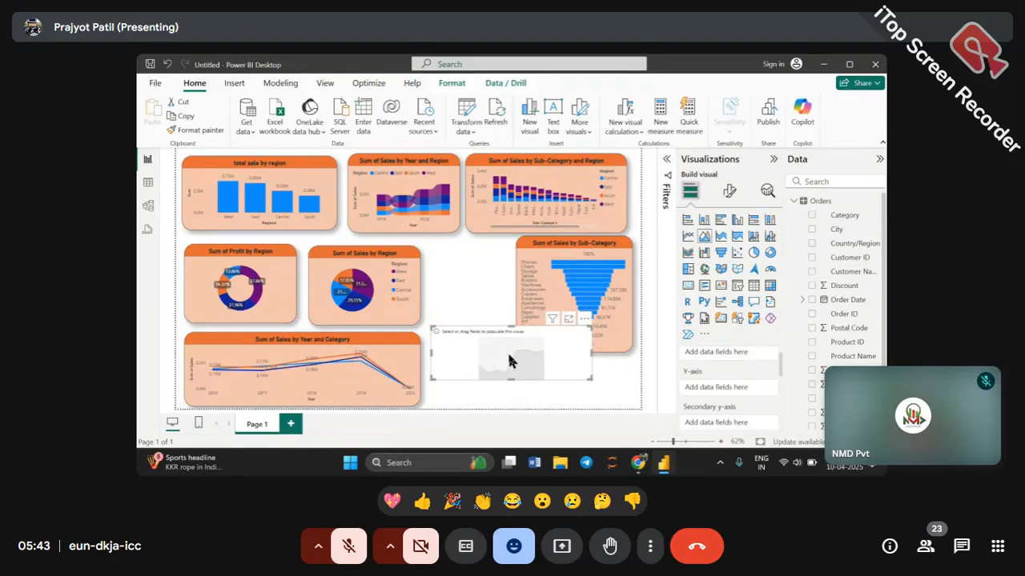
scroll(720, 382, up, 1)
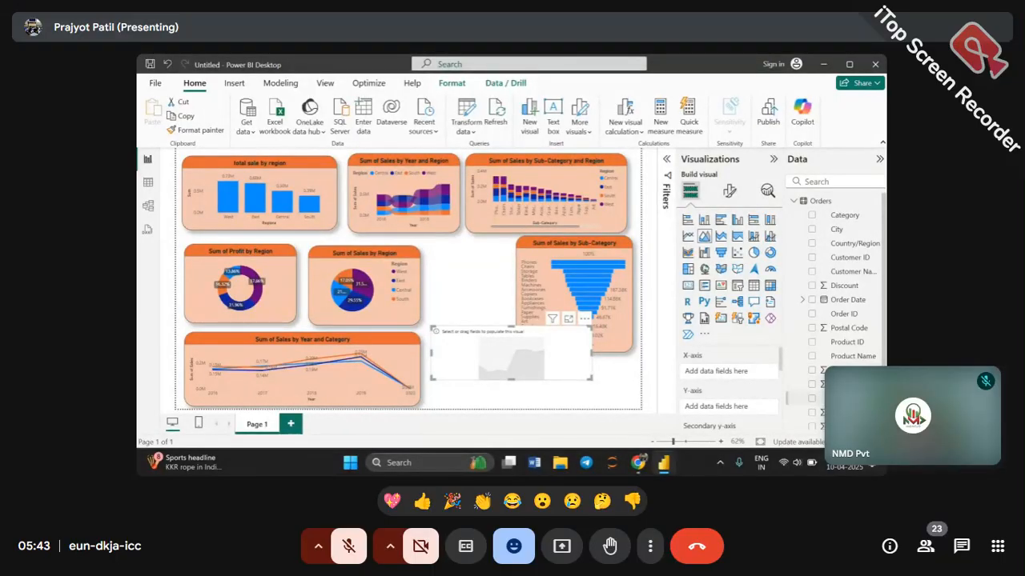
scroll(818, 396, down, 3)
scroll(836, 304, up, 3)
scroll(822, 408, down, 5)
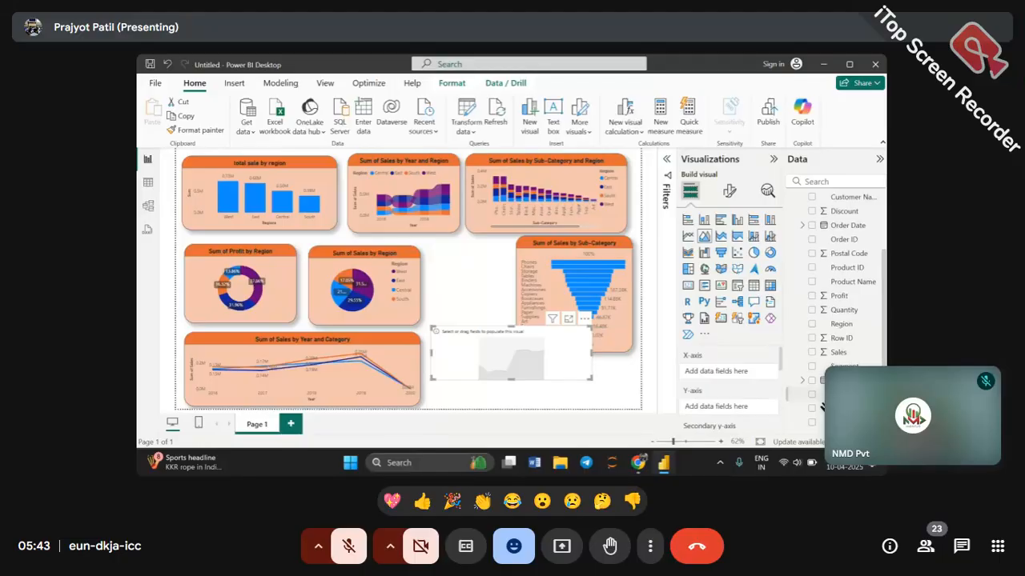
scroll(822, 408, up, 5)
drag(848, 308, 733, 372)
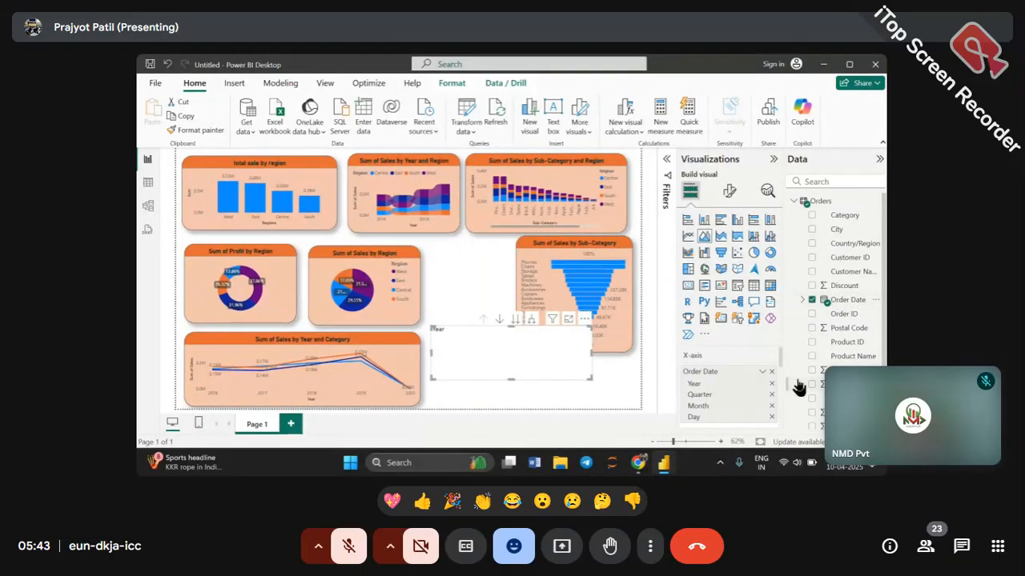
Step: Put Profit on the area chart's Y-axis
scroll(771, 378, down, 1)
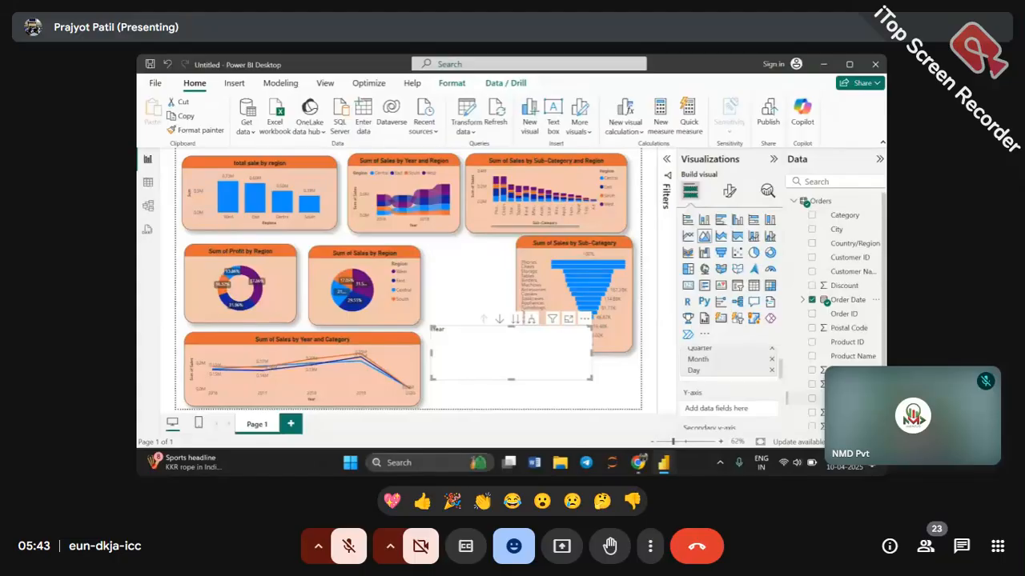
scroll(839, 334, down, 1)
drag(839, 328, 709, 409)
scroll(703, 400, down, 1)
Step: Switch to Google Meet, admit the waiting participant and return to the Power BI dashboard
mouse_move(638, 463)
click(597, 428)
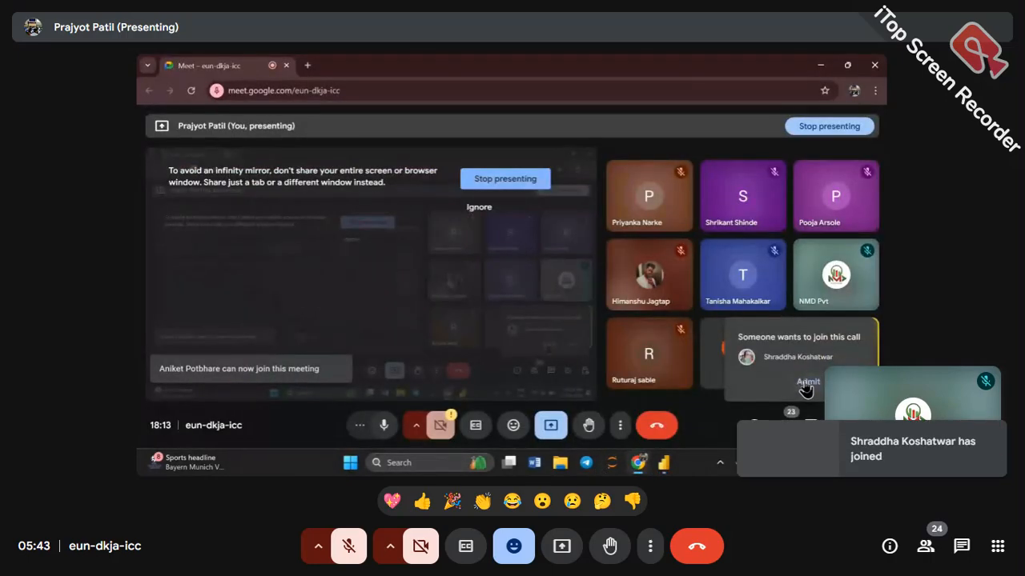
mouse_move(666, 465)
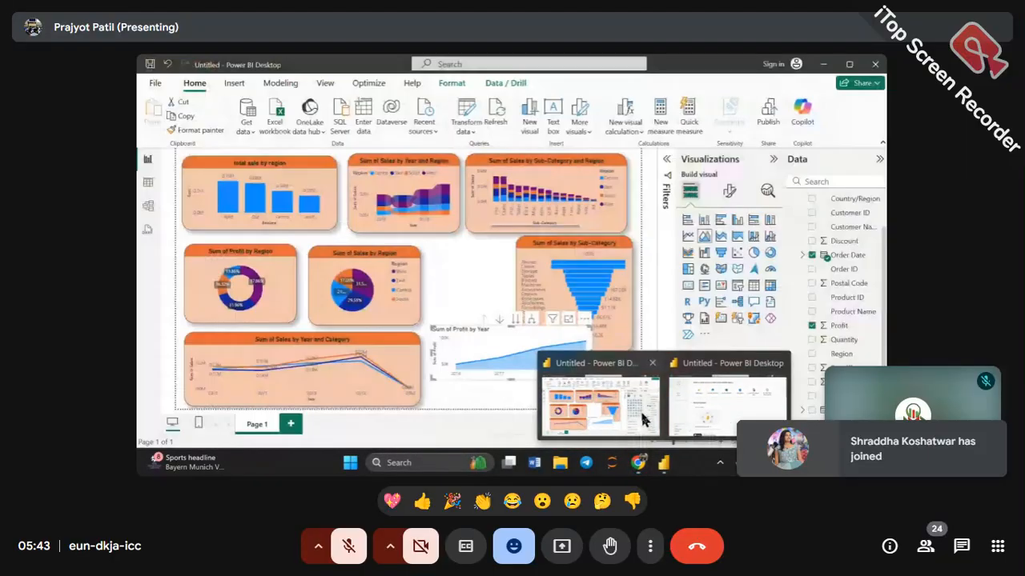
click(643, 415)
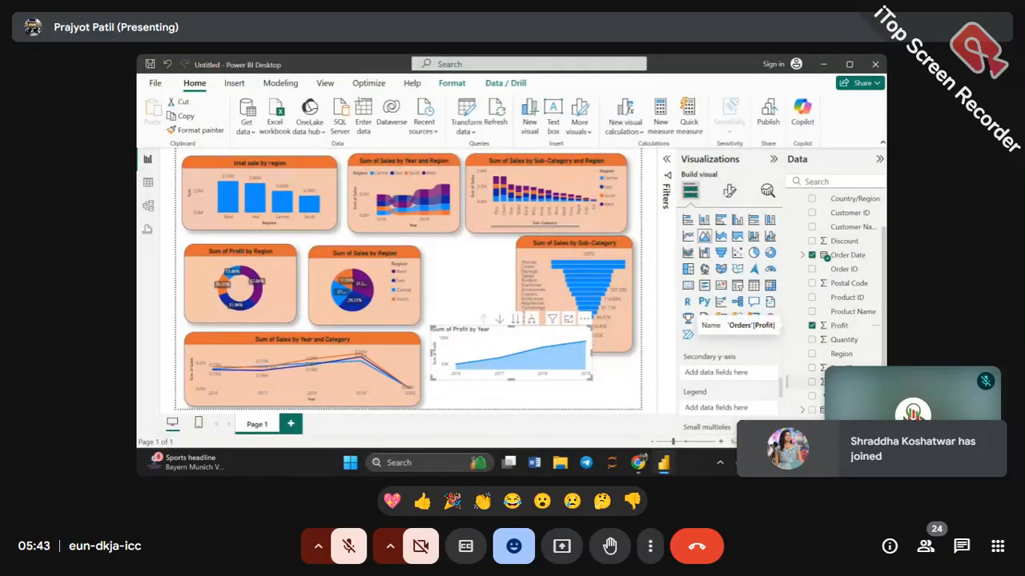
Step: Add Region as the area chart's legend and fit the chart beneath the funnel chart, shortening the funnel to make room
drag(849, 357, 743, 410)
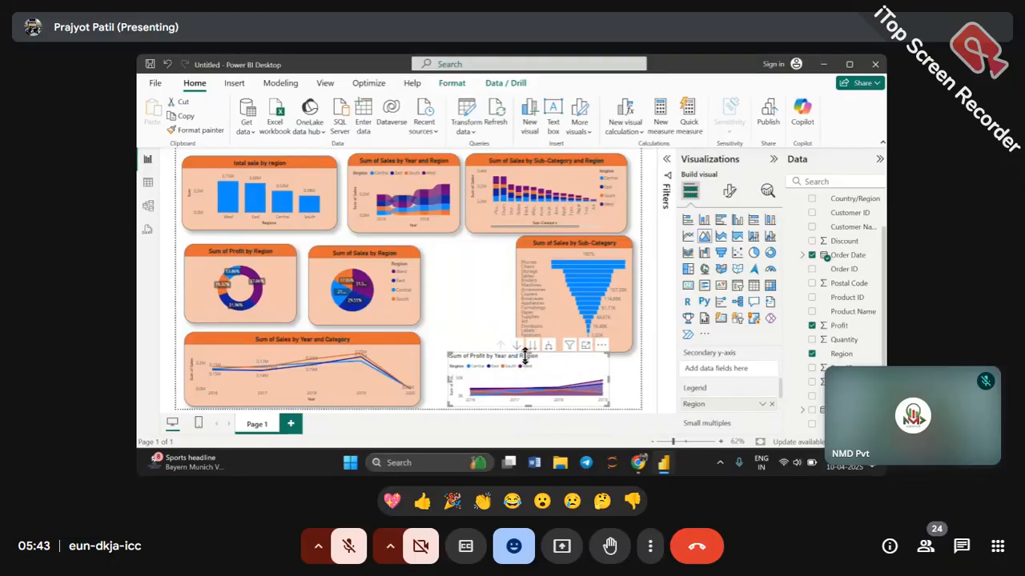
drag(527, 353, 528, 338)
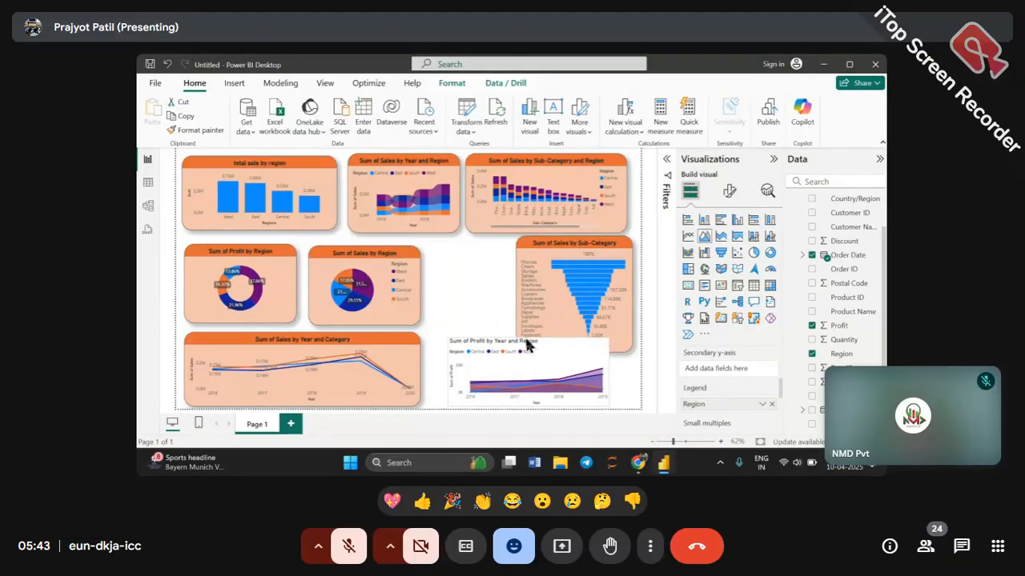
click(620, 348)
drag(573, 351, 579, 331)
click(585, 359)
Step: Copy the funnel chart's formatting to the area chart with Format painter
click(549, 286)
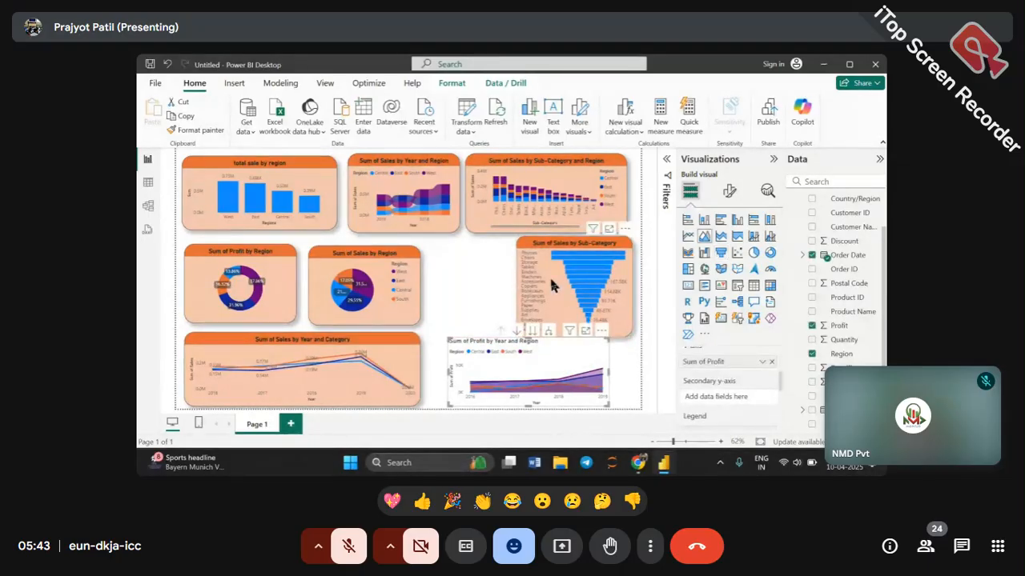
click(206, 131)
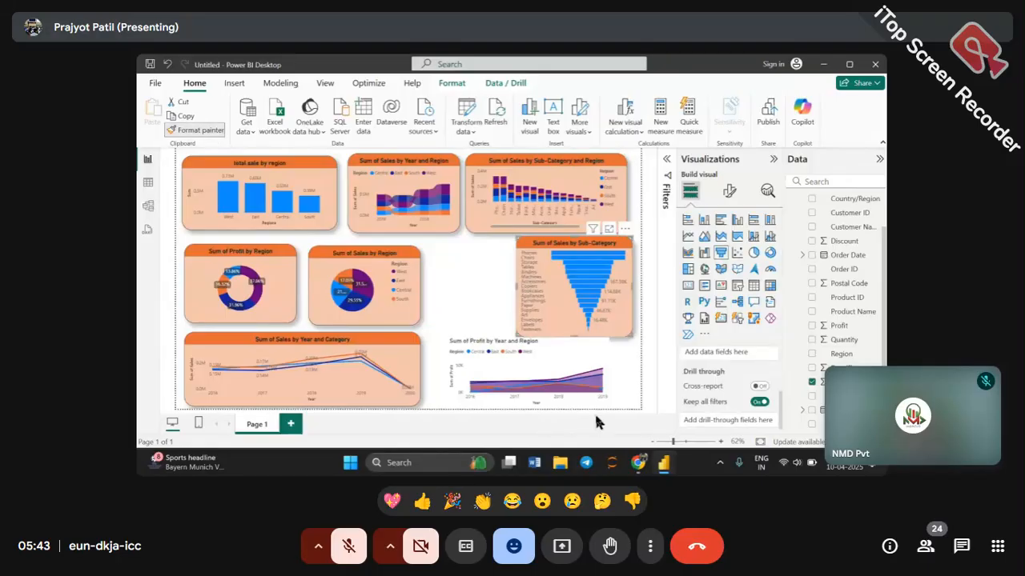
click(556, 379)
click(470, 321)
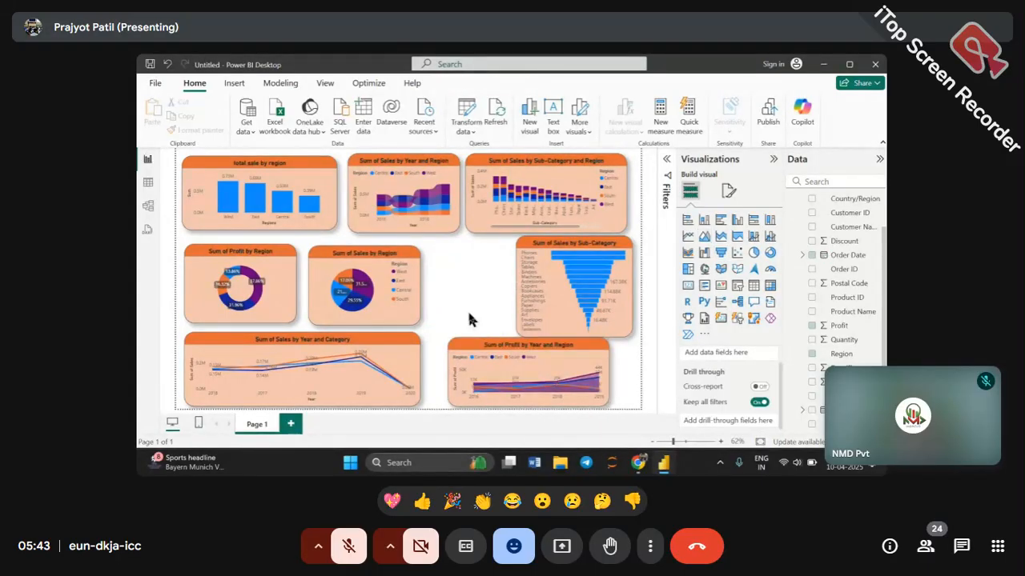
Step: Widen the area chart on both sides to fill the space beside the line chart, and widen the funnel chart toward the pie chart
click(609, 380)
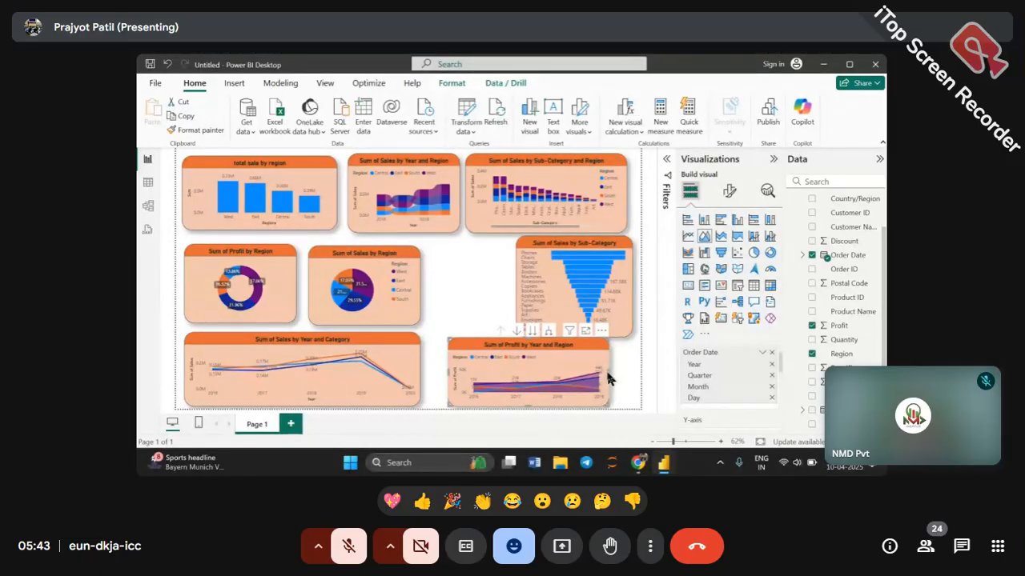
drag(608, 379, 634, 373)
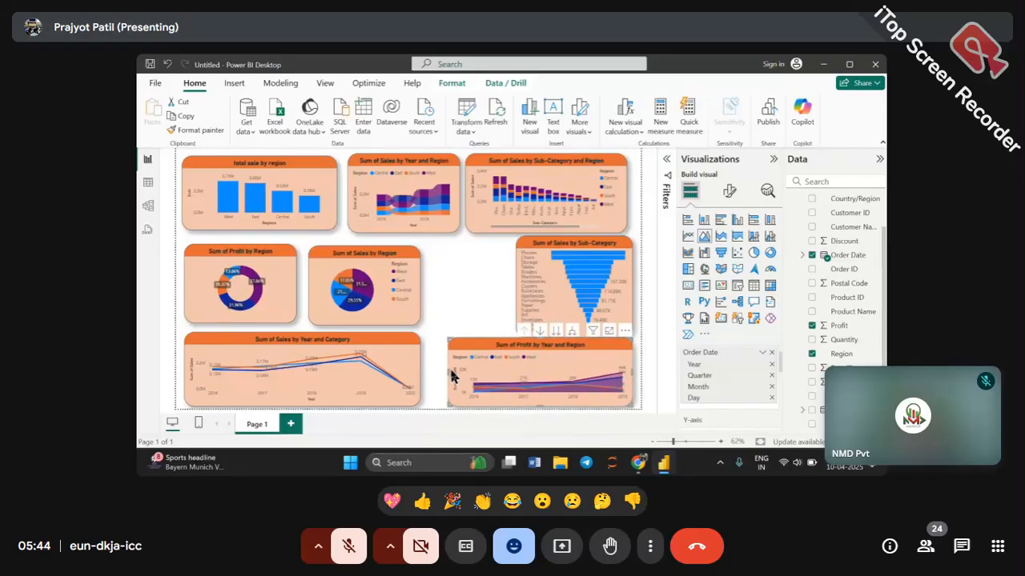
drag(447, 370, 430, 373)
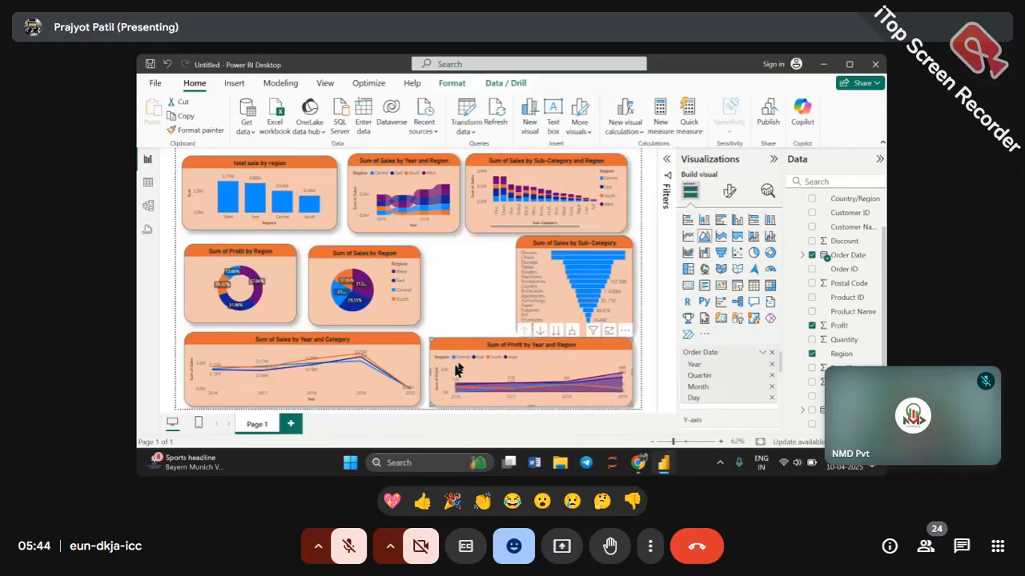
click(516, 283)
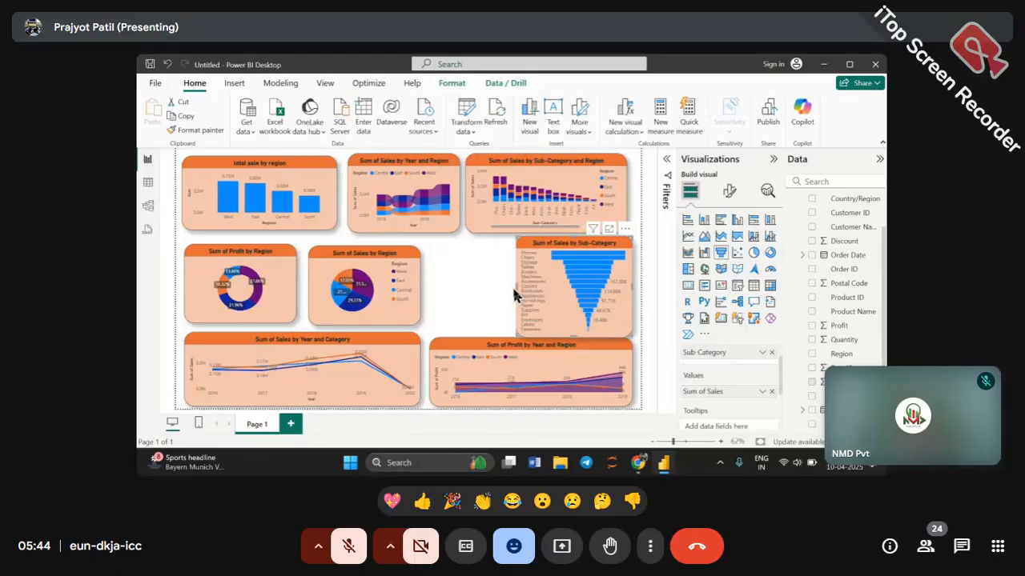
drag(516, 286, 430, 287)
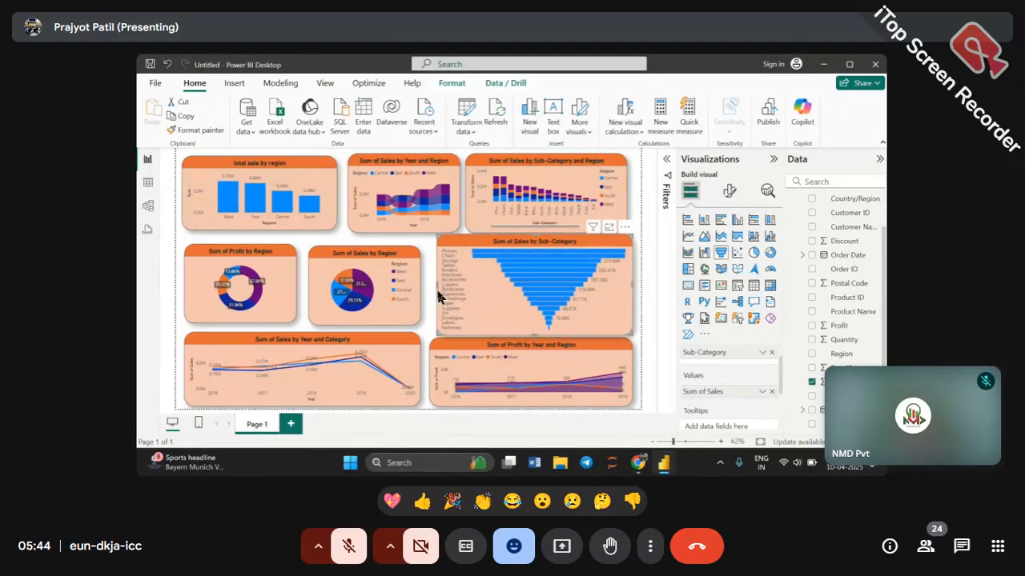
Step: Switch to Google Meet to admit another waiting participant, and return to the Power BI dashboard
mouse_move(638, 463)
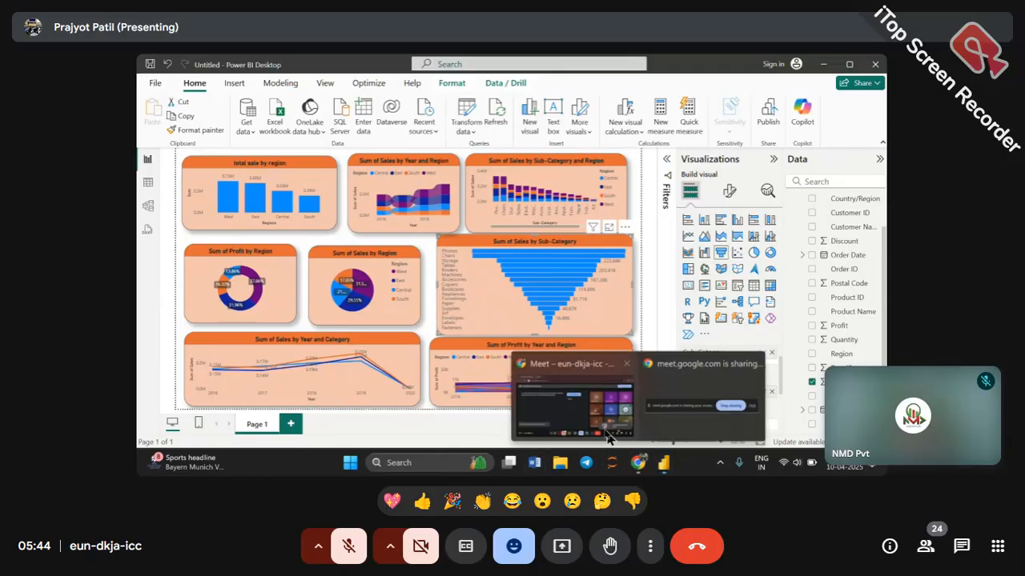
click(702, 400)
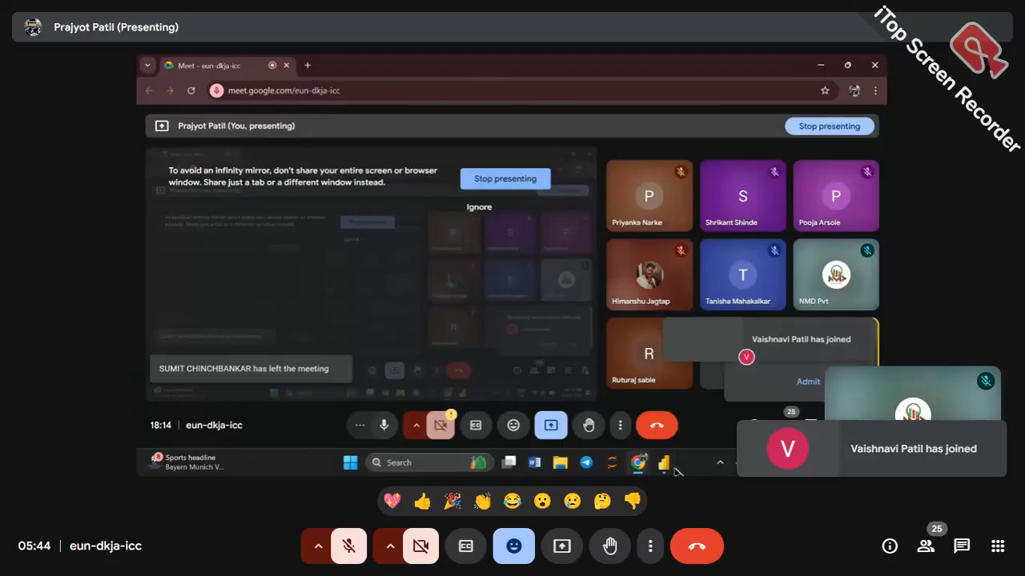
click(634, 406)
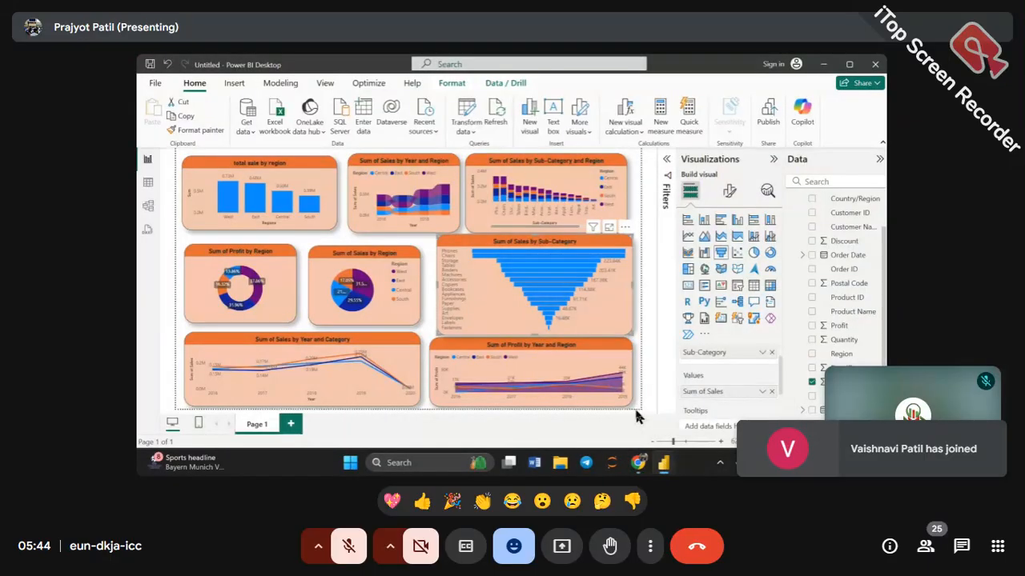
Step: Enlarge the pie and donut charts to fill the middle row, shifting the donut slightly left to clear the pie
click(392, 287)
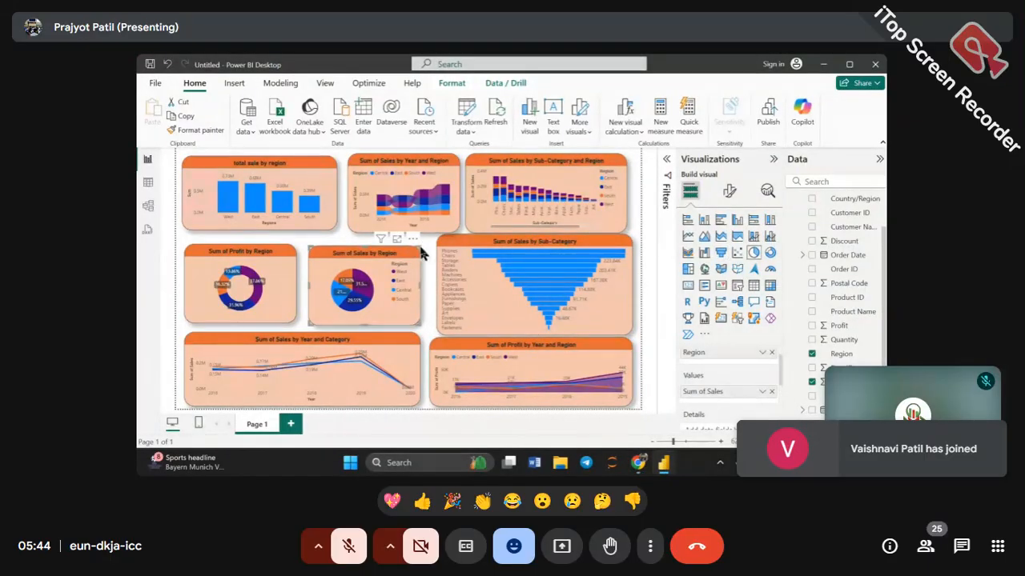
drag(420, 246, 429, 239)
click(283, 270)
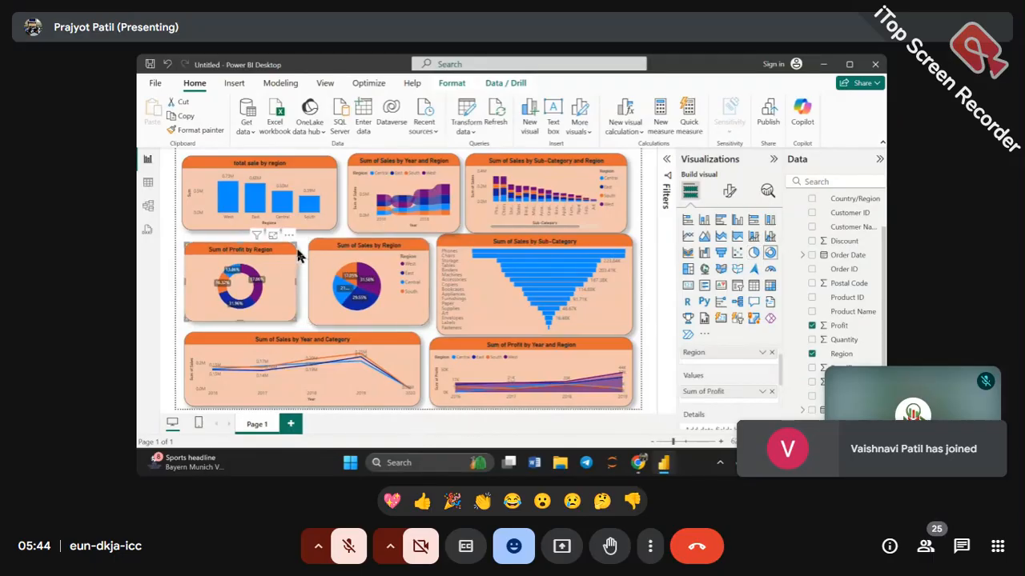
mouse_move(295, 244)
mouse_down()
mouse_move(325, 233)
mouse_move(312, 248)
mouse_up()
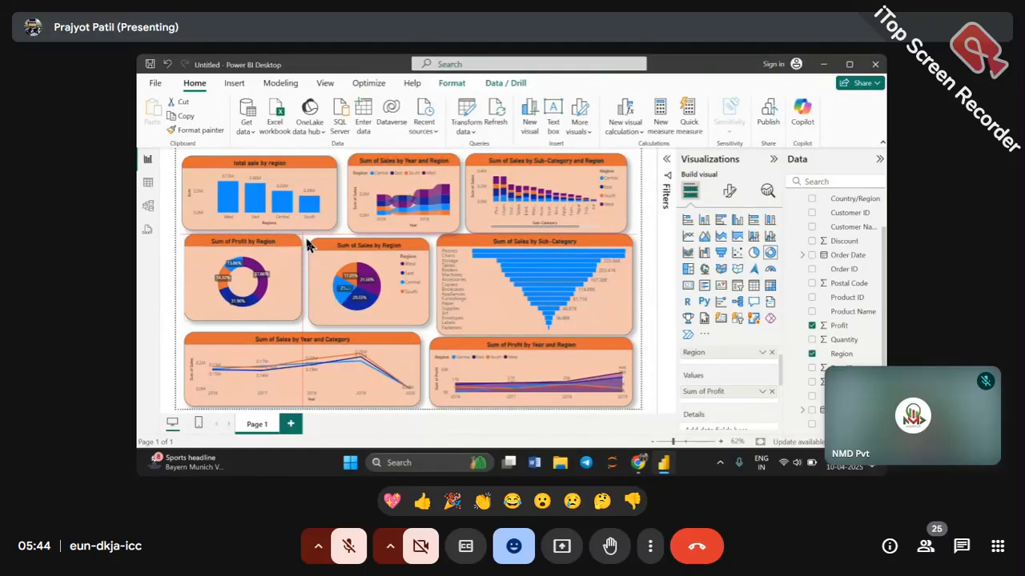
drag(286, 300, 279, 299)
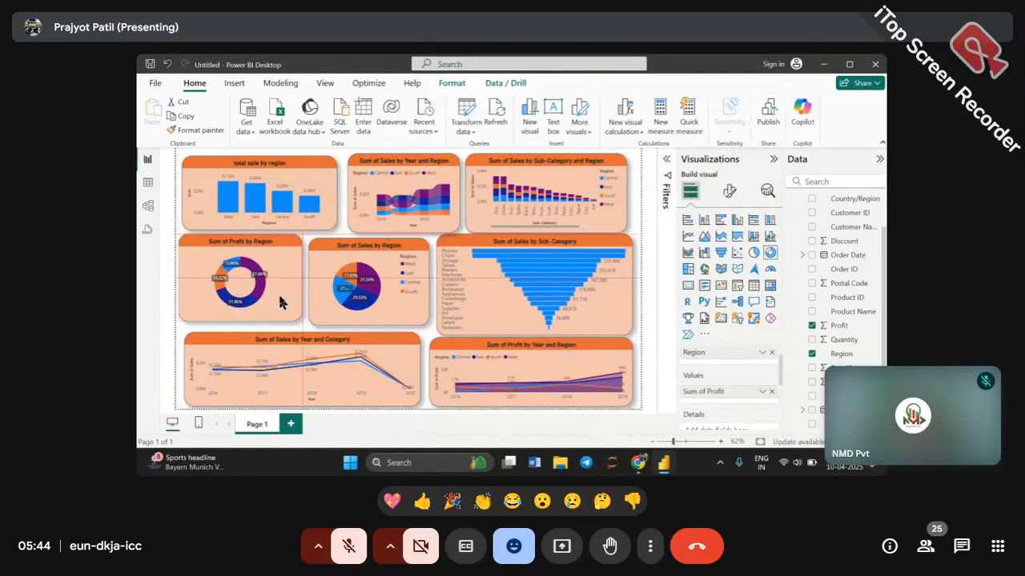
Step: Even out the row spacing by lowering the ribbon chart's upper edge, raising the funnel chart's lower edge and nudging the donut chart down
click(404, 208)
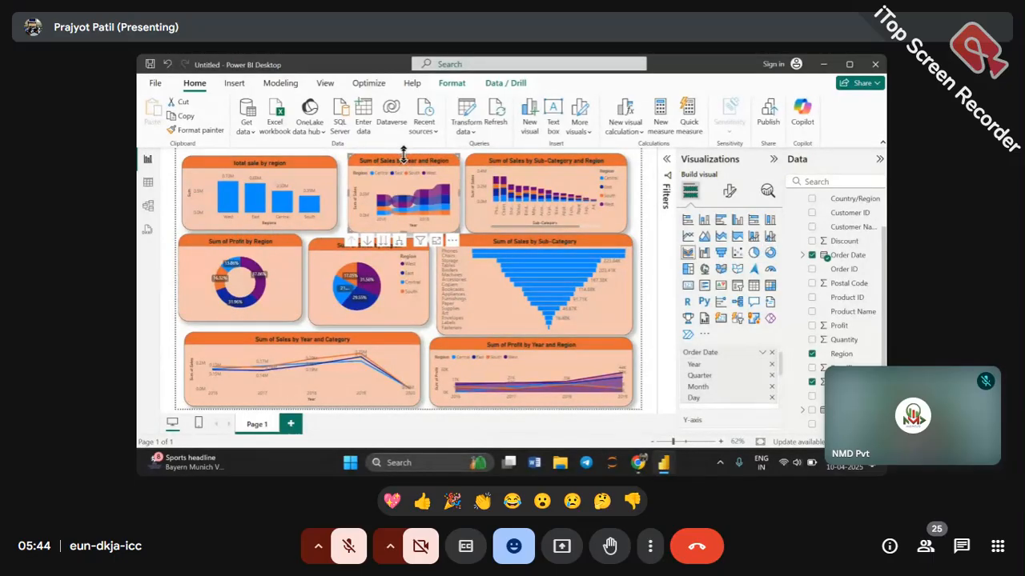
drag(404, 152, 405, 156)
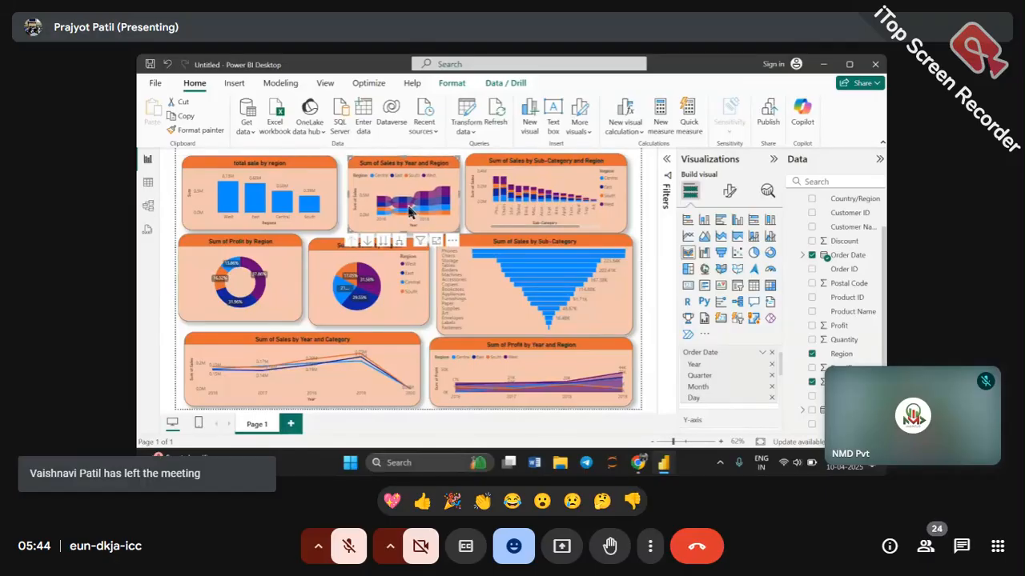
click(657, 335)
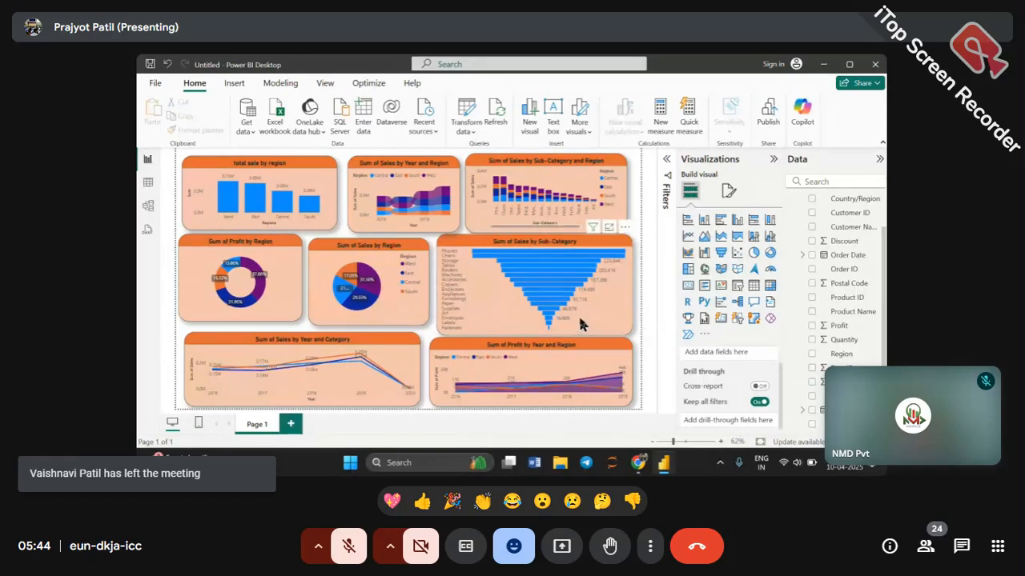
click(552, 325)
drag(536, 330, 539, 334)
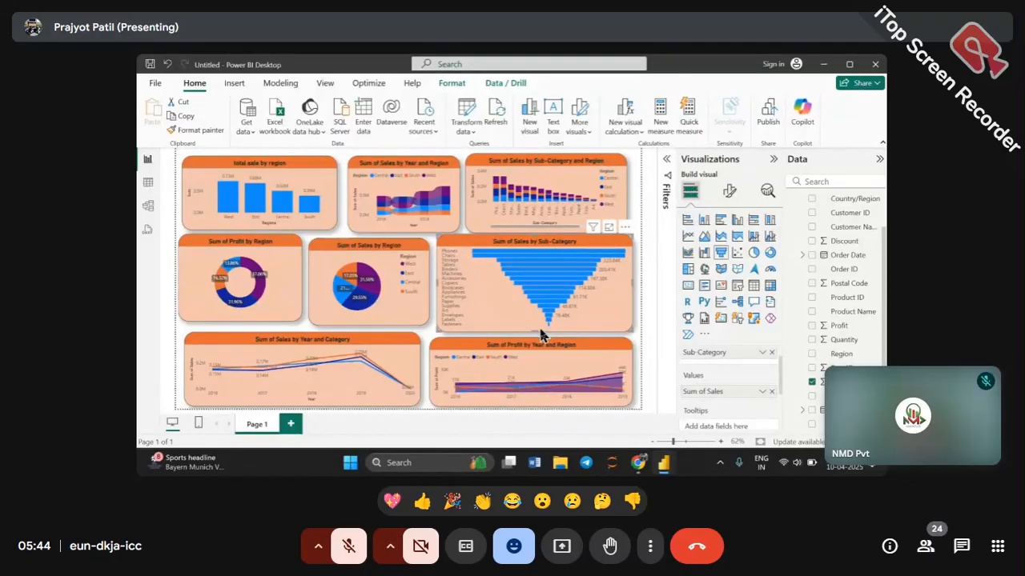
click(298, 285)
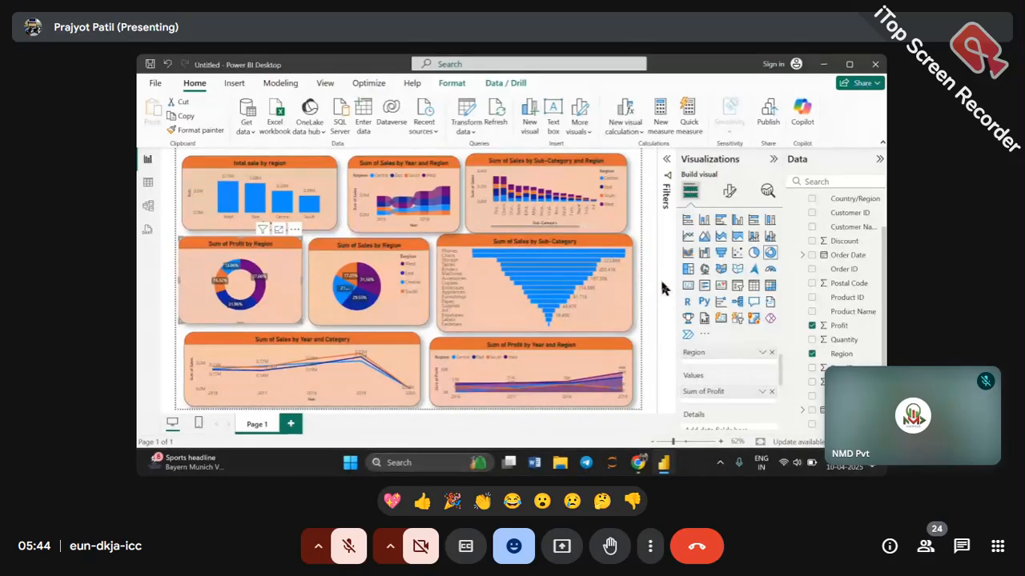
Step: Cross-filter the dashboard by the West and Central columns of the regional sales chart and by the pie chart's West slice
click(228, 204)
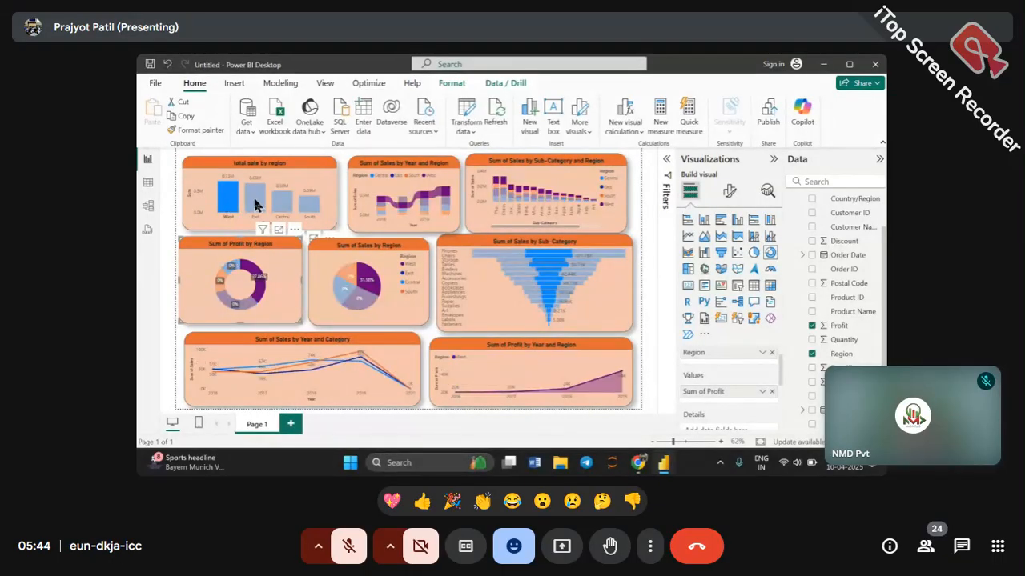
click(284, 204)
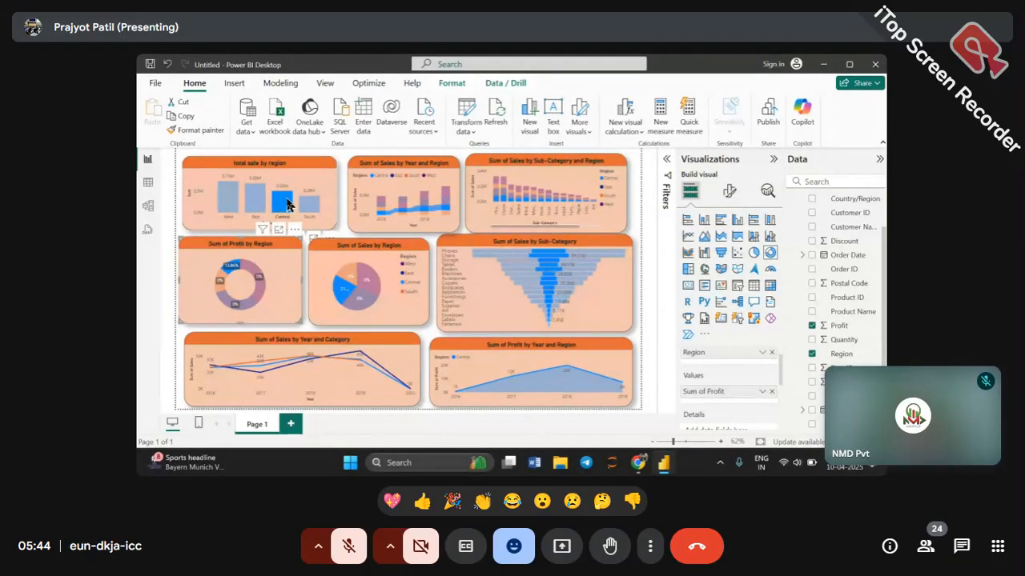
click(371, 279)
click(371, 279)
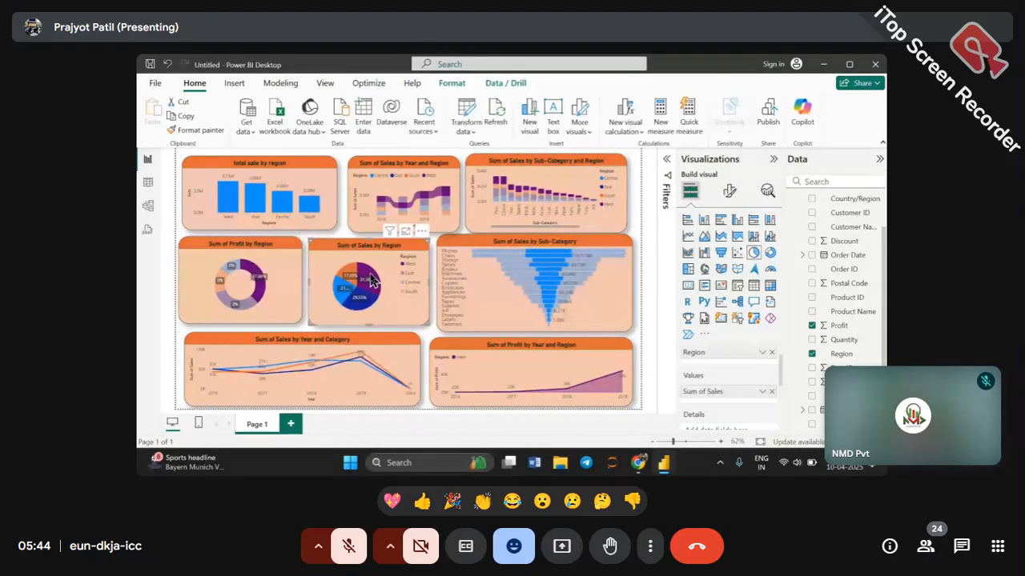
Step: Add a second report page with a line and clustered column chart, moved toward the page's upper middle and enlarged
click(291, 425)
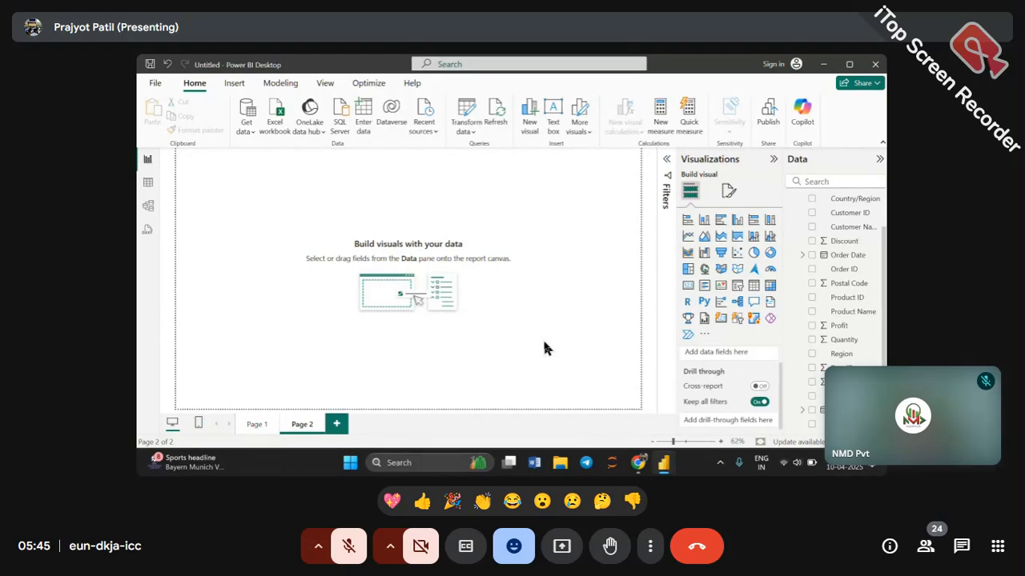
click(769, 238)
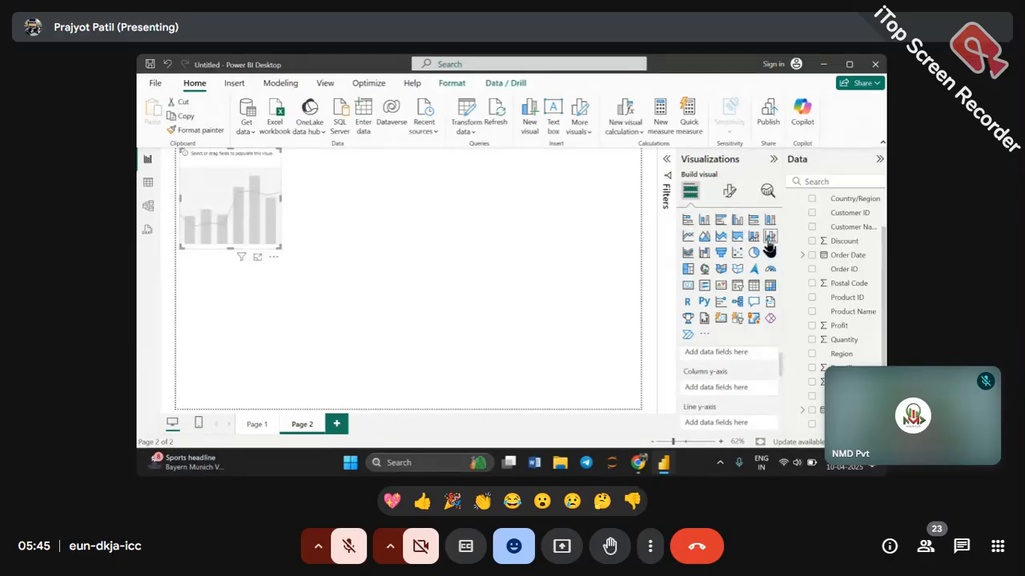
drag(256, 211, 338, 218)
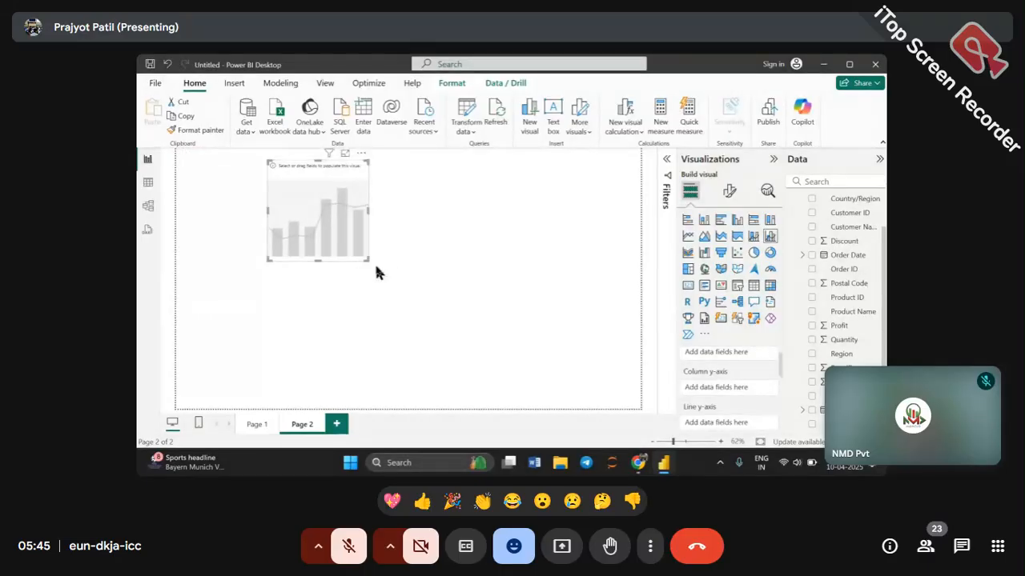
drag(364, 256, 445, 277)
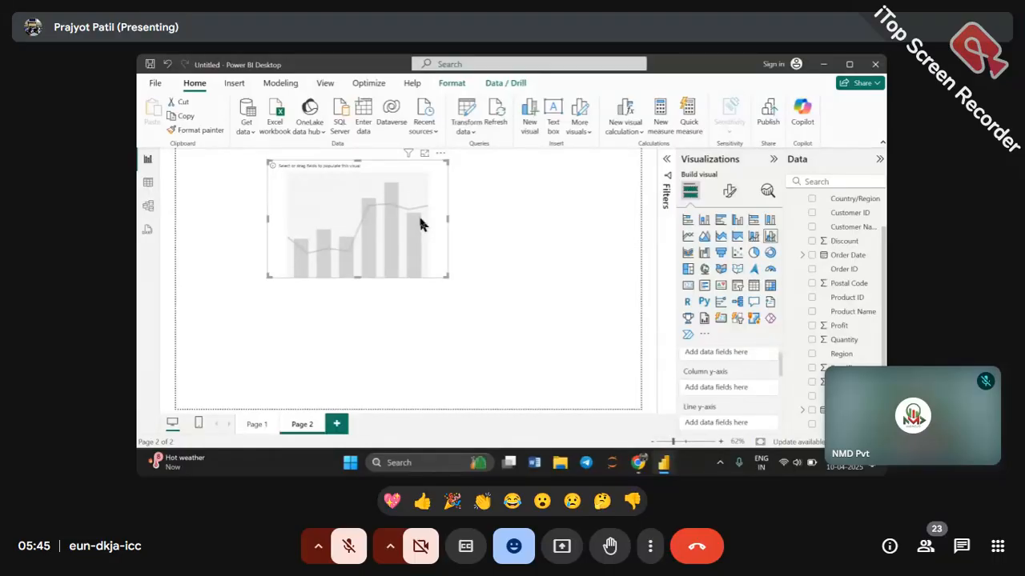
Step: Assign Order Date to the combo chart's X-axis, Sales to its columns and Profit to its line, and enlarge the chart
scroll(742, 400, up, 1)
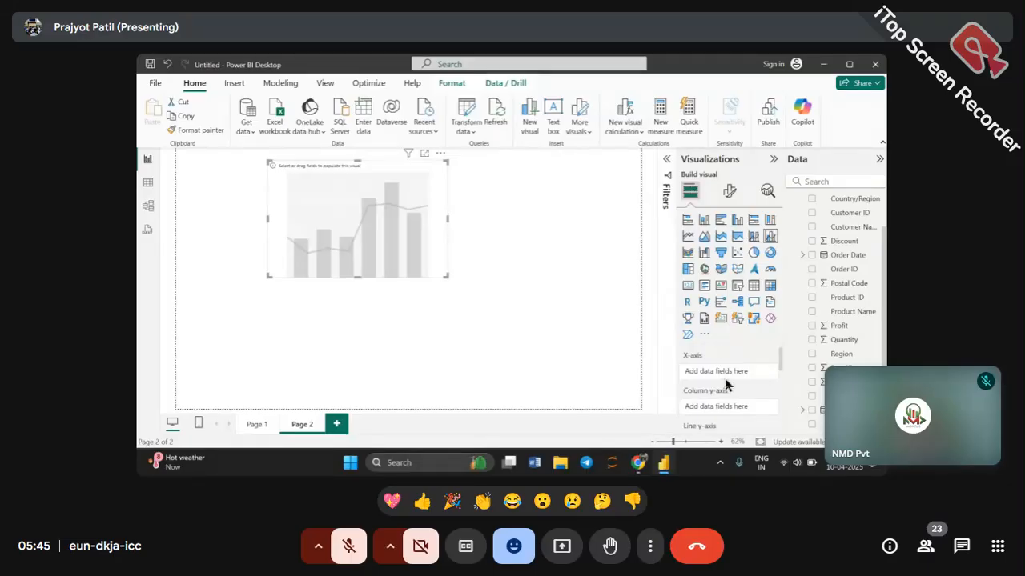
drag(836, 256, 783, 383)
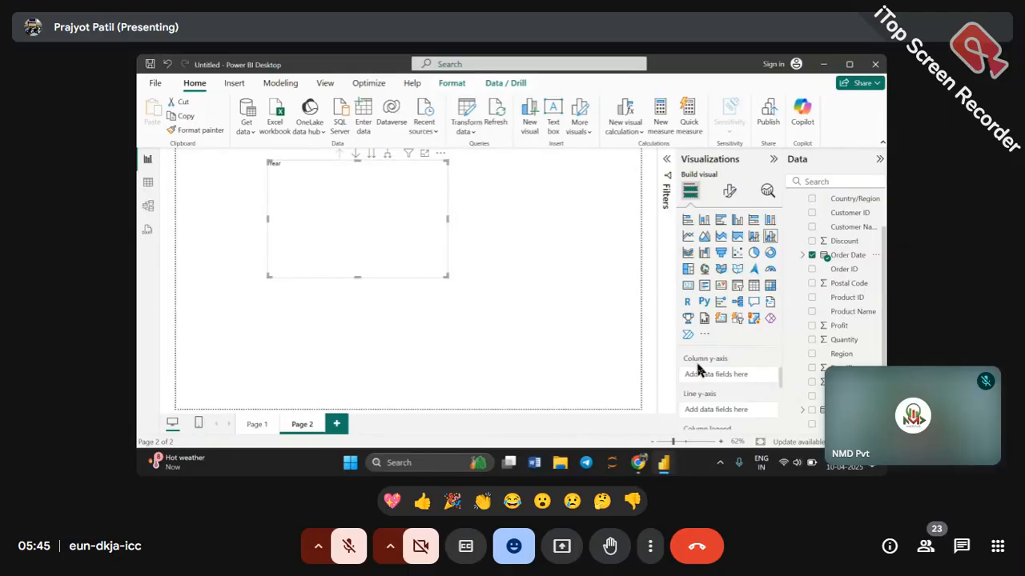
drag(837, 367, 730, 385)
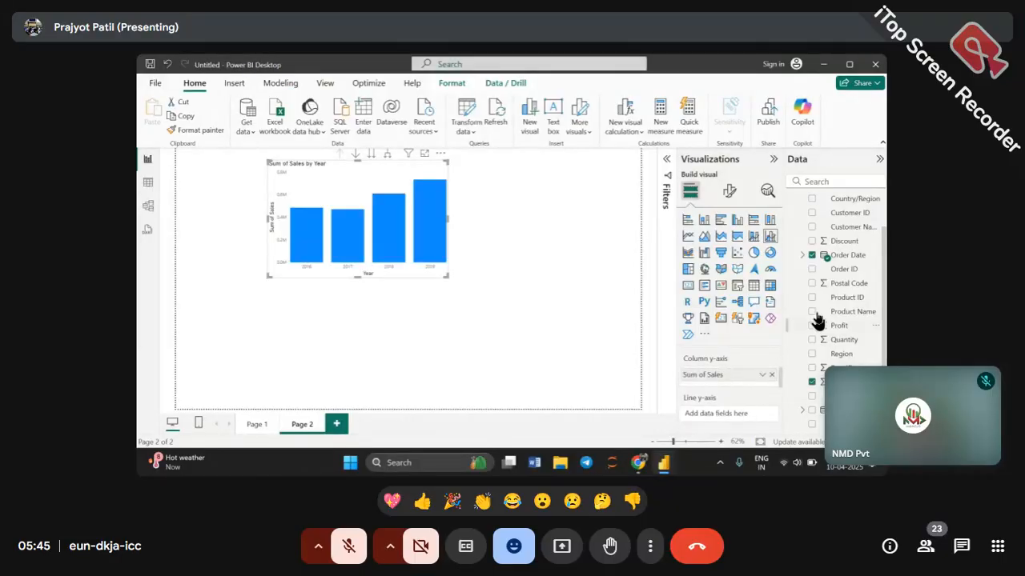
drag(839, 327, 727, 413)
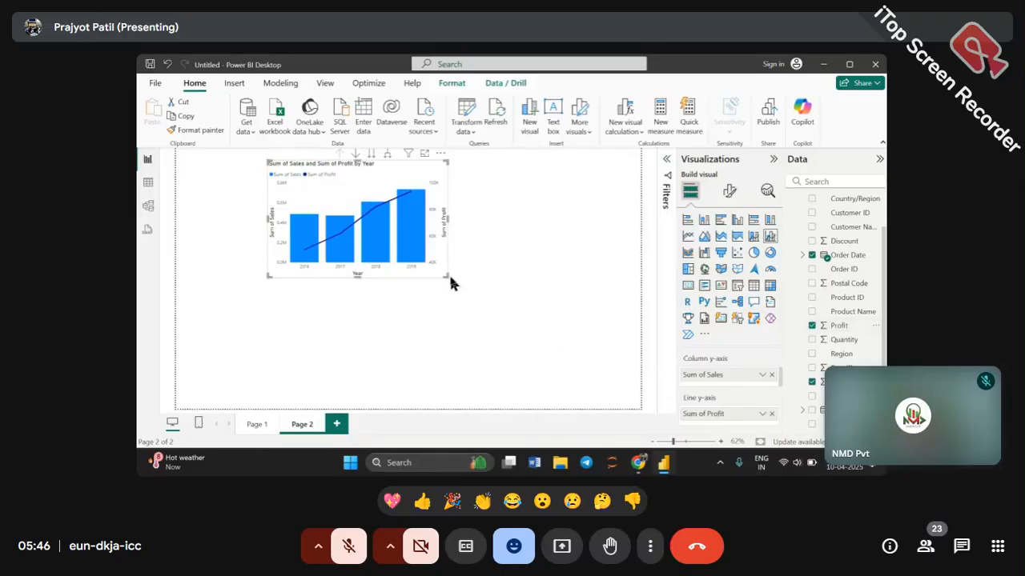
drag(448, 275, 495, 290)
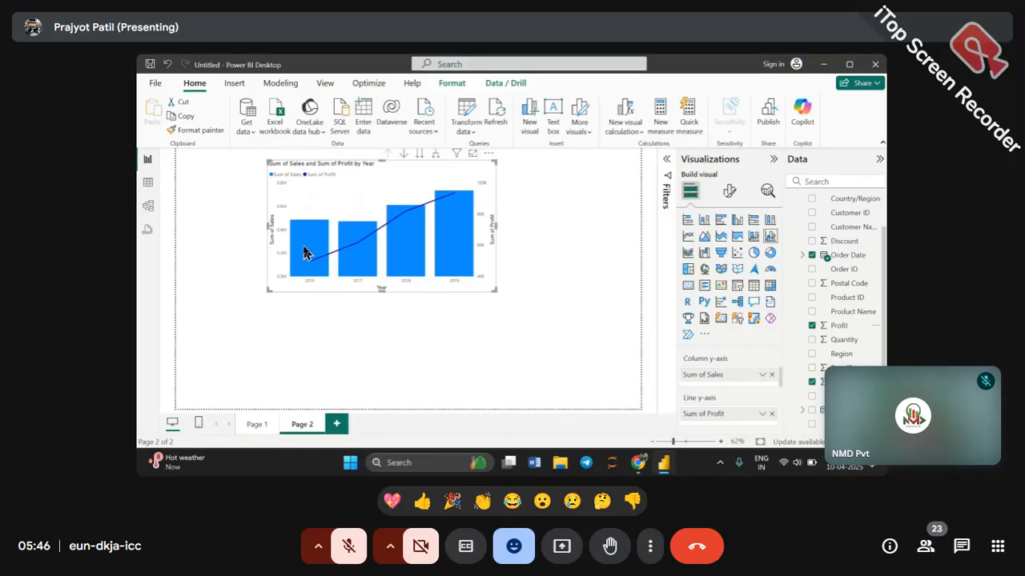
Step: Inspect the combo chart's tooltips, step through the date hierarchy to quarter and month level, and return to the year level
mouse_move(313, 228)
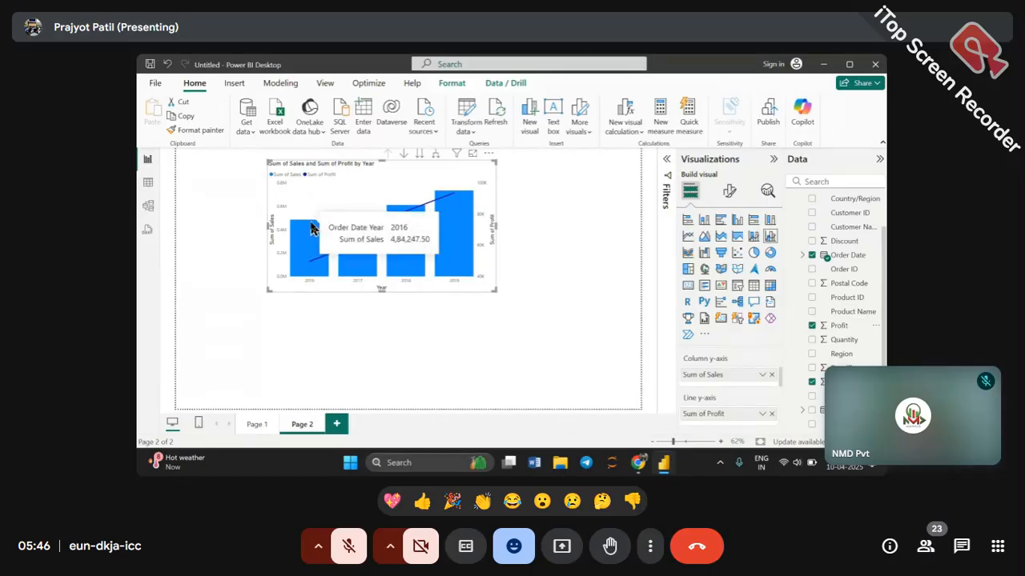
mouse_move(312, 270)
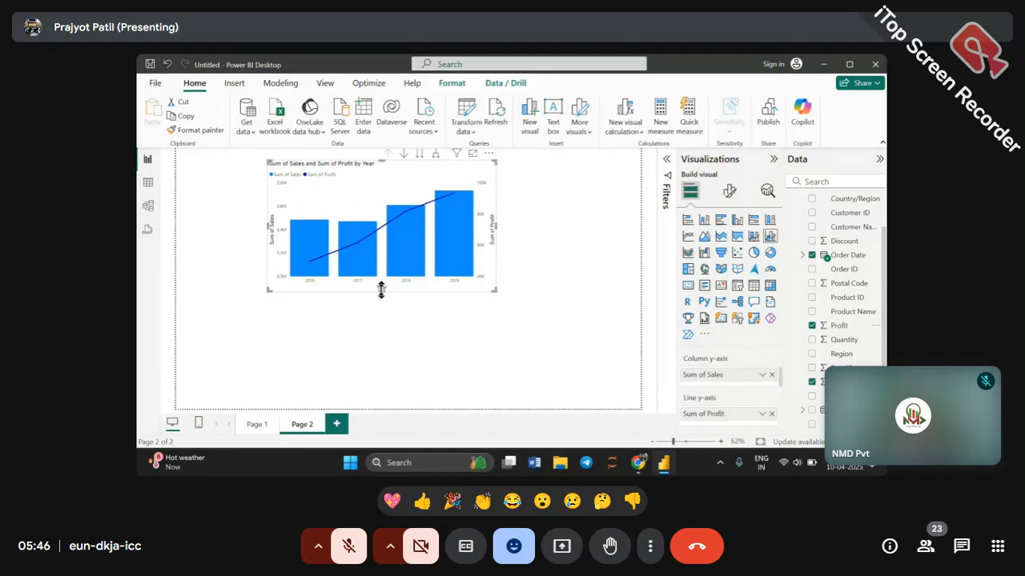
scroll(745, 364, down, 2)
scroll(745, 364, up, 3)
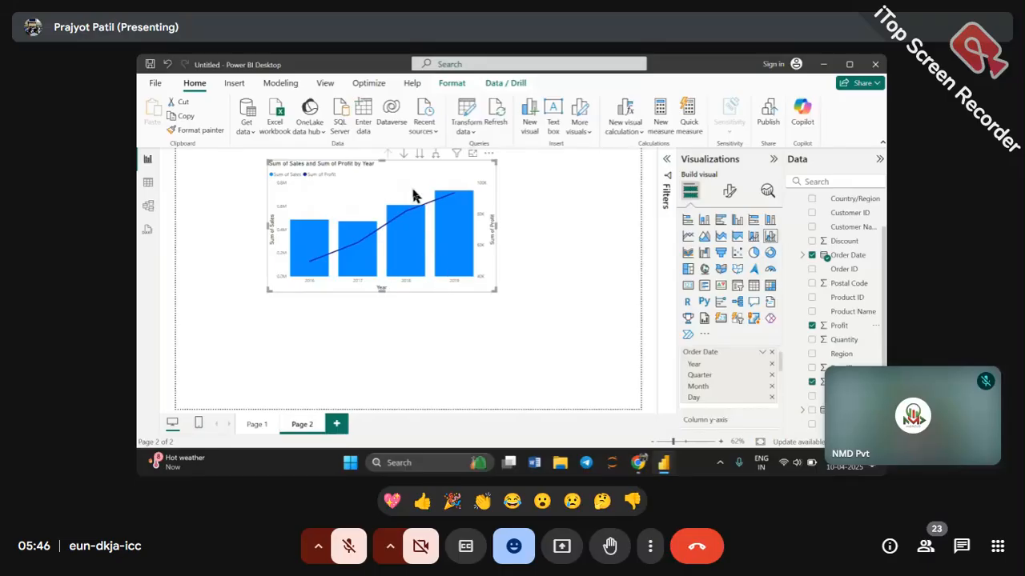
click(419, 154)
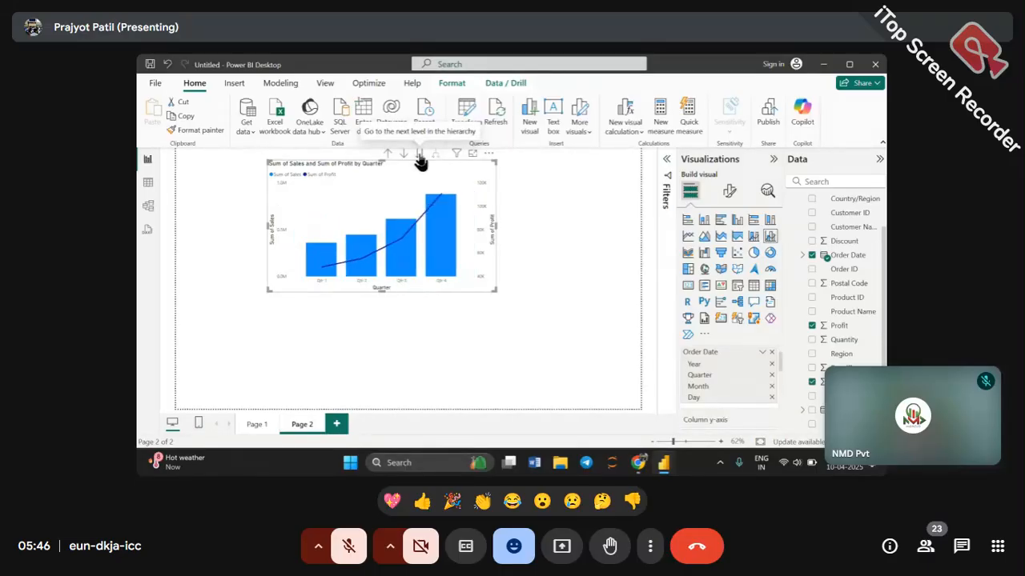
click(419, 154)
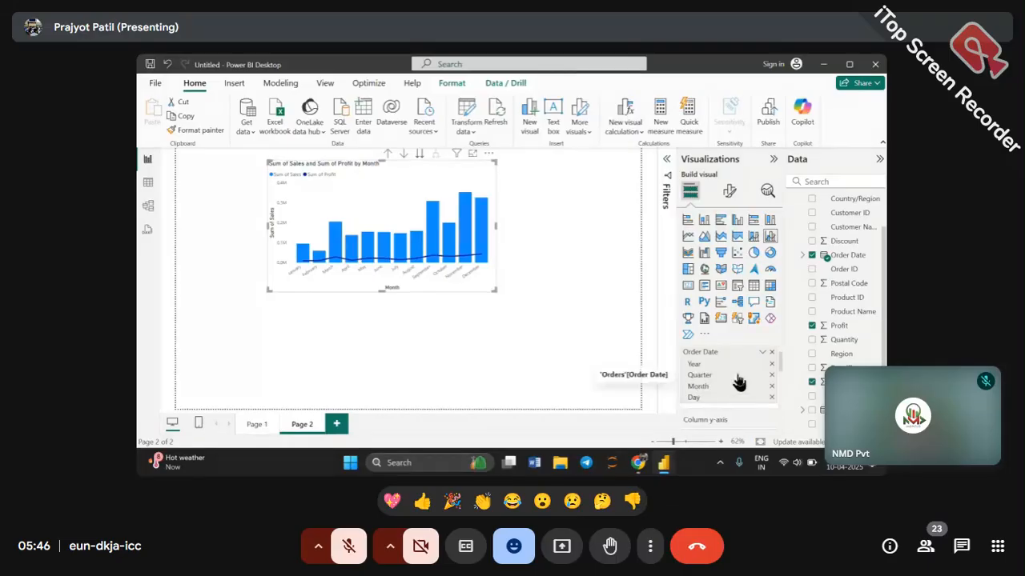
click(388, 155)
click(388, 155)
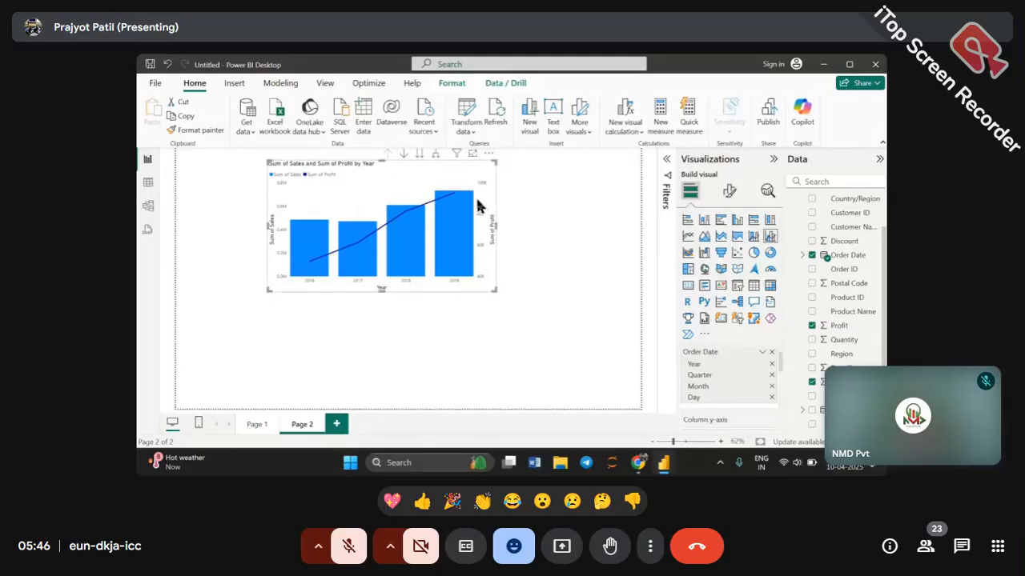
Step: Move the combo chart into the page's upper-left corner, shrink it slightly, and add Profit to its tooltip fields
drag(478, 204, 387, 204)
mouse_move(412, 283)
mouse_down()
mouse_move(382, 282)
mouse_move(359, 265)
mouse_move(395, 280)
mouse_up()
mouse_move(360, 245)
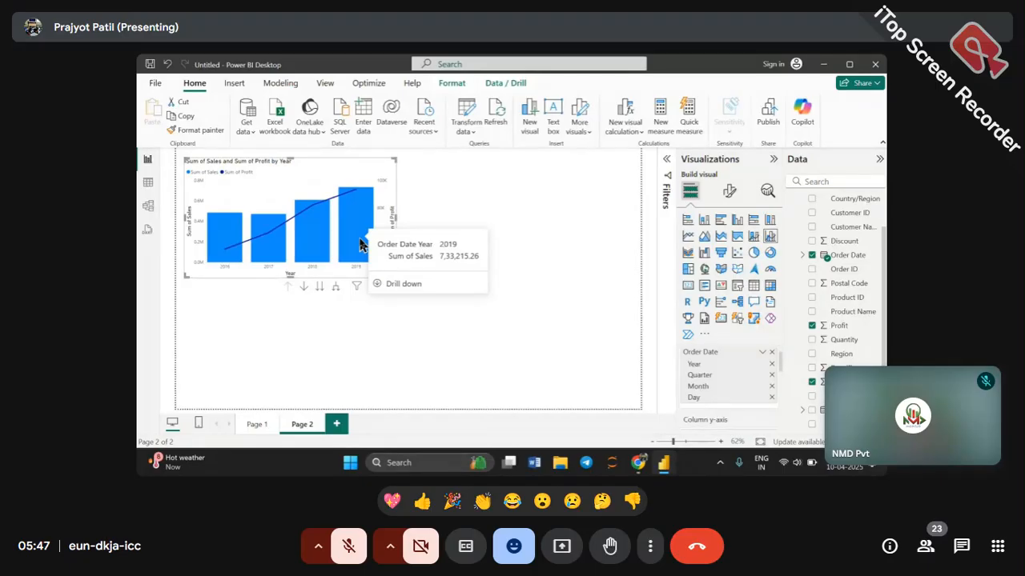
scroll(707, 362, down, 5)
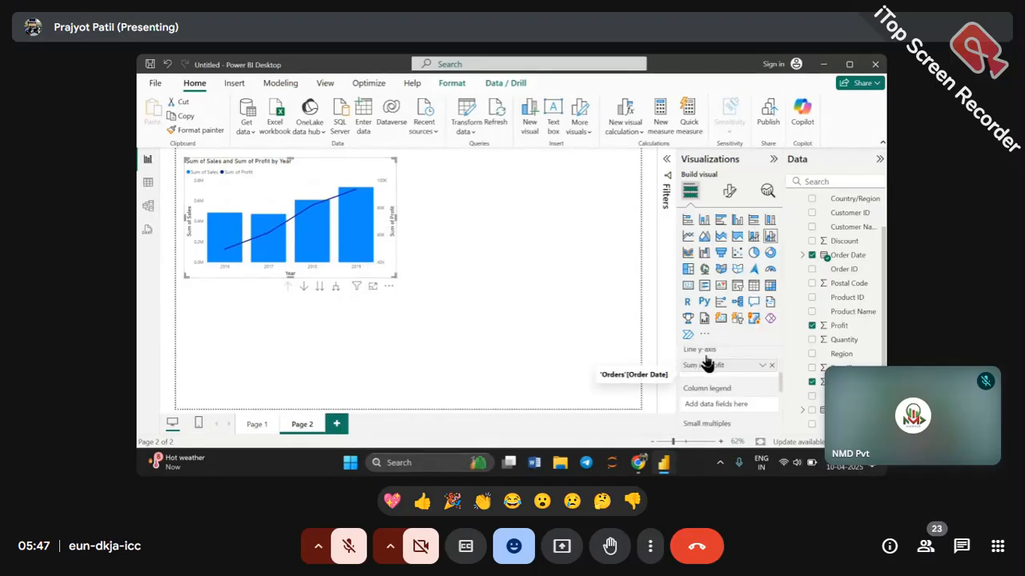
scroll(706, 356, up, 1)
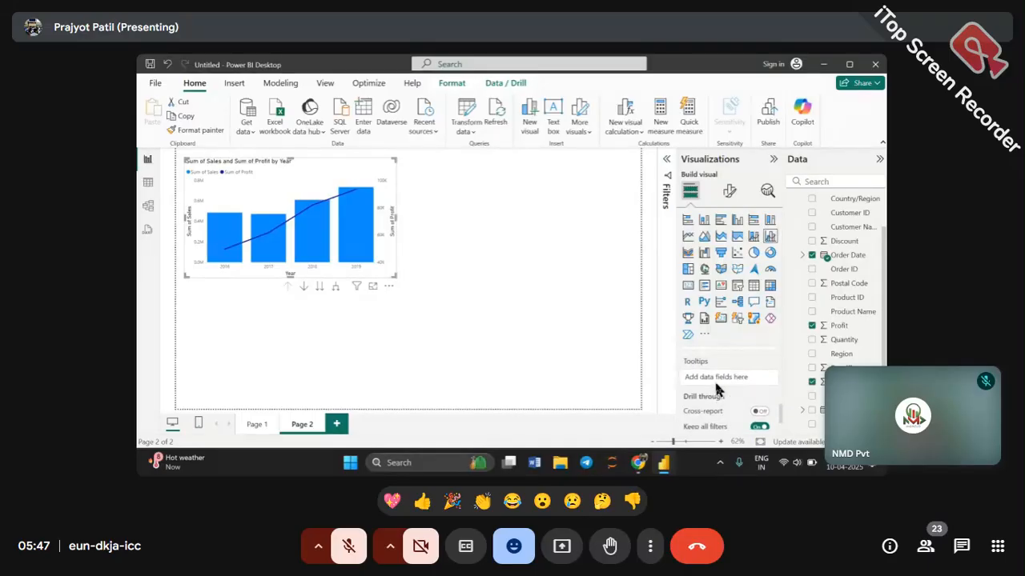
drag(839, 325, 734, 384)
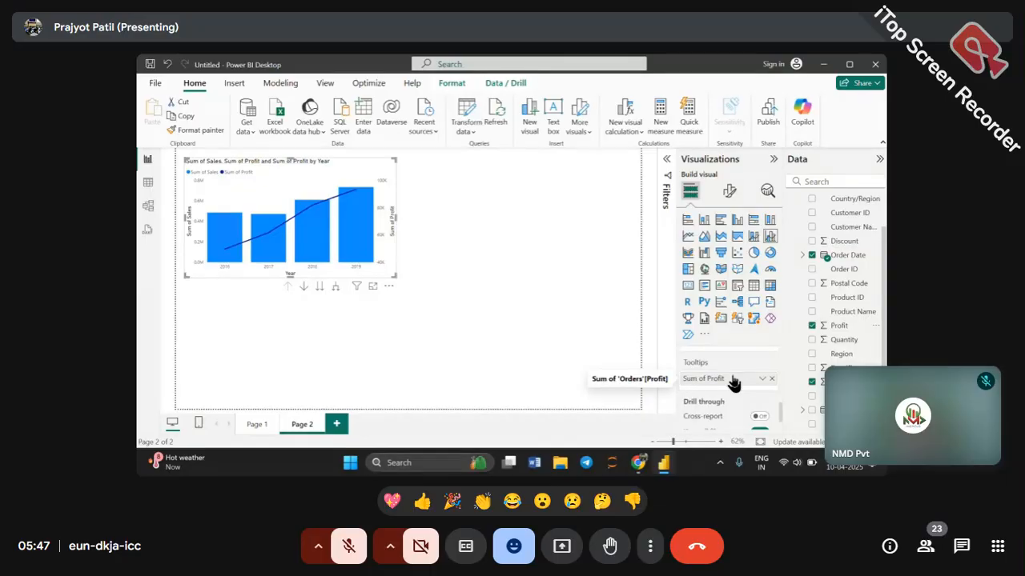
mouse_move(357, 238)
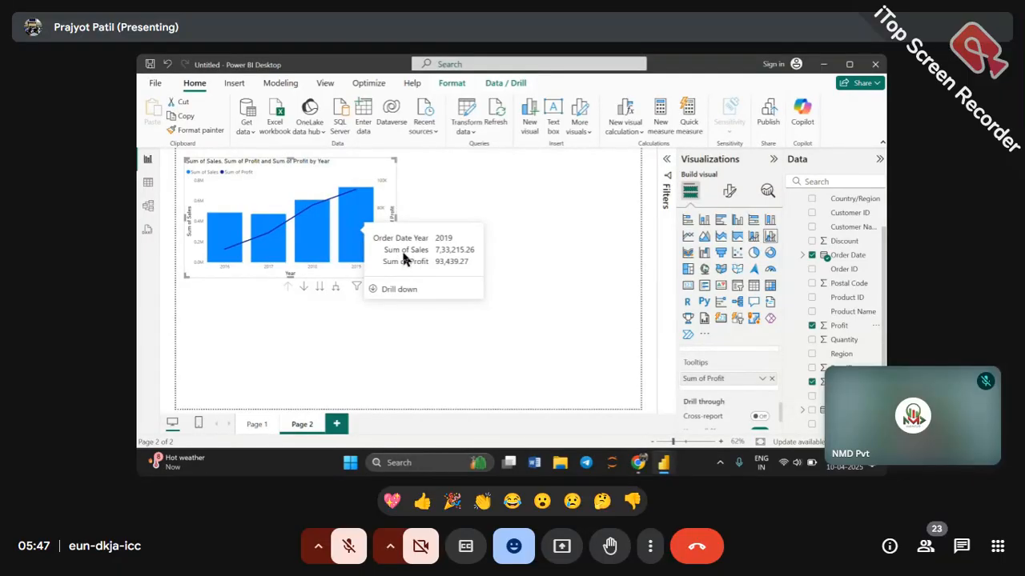
Step: Set the combo chart's tooltip background to the lightest yellow theme tint
click(729, 191)
scroll(724, 312, down, 5)
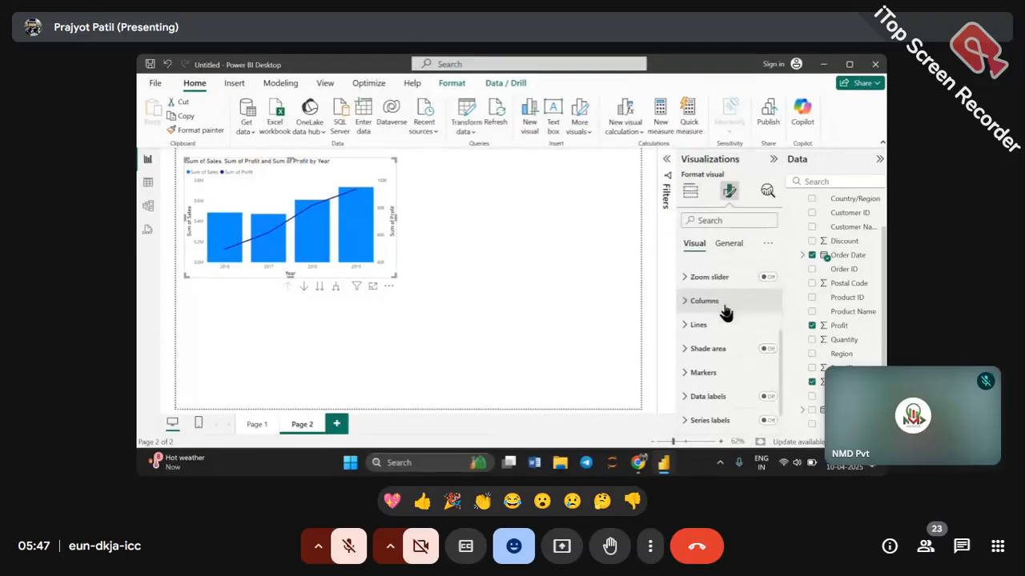
scroll(725, 312, up, 5)
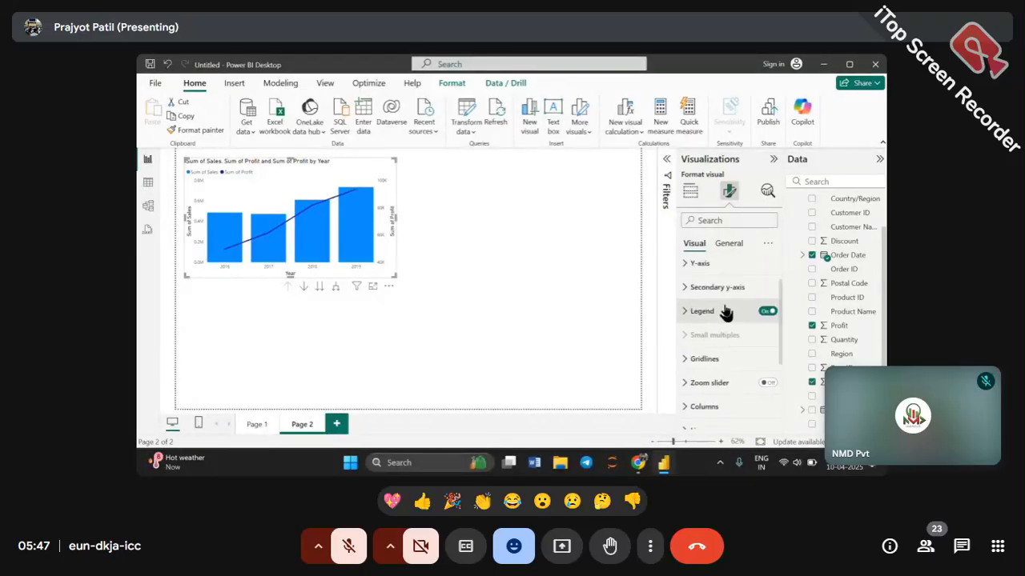
click(727, 245)
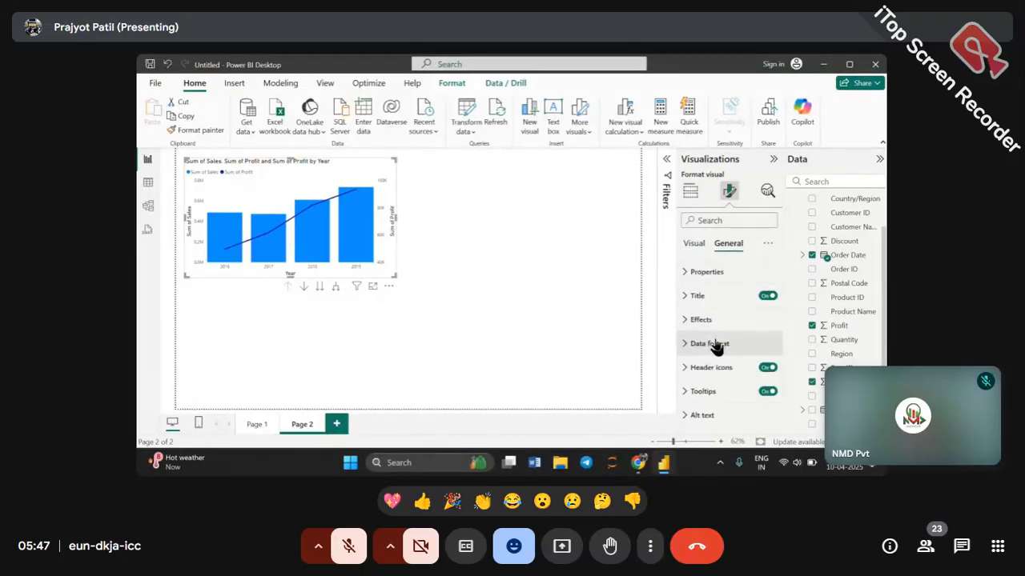
click(705, 391)
scroll(715, 393, down, 3)
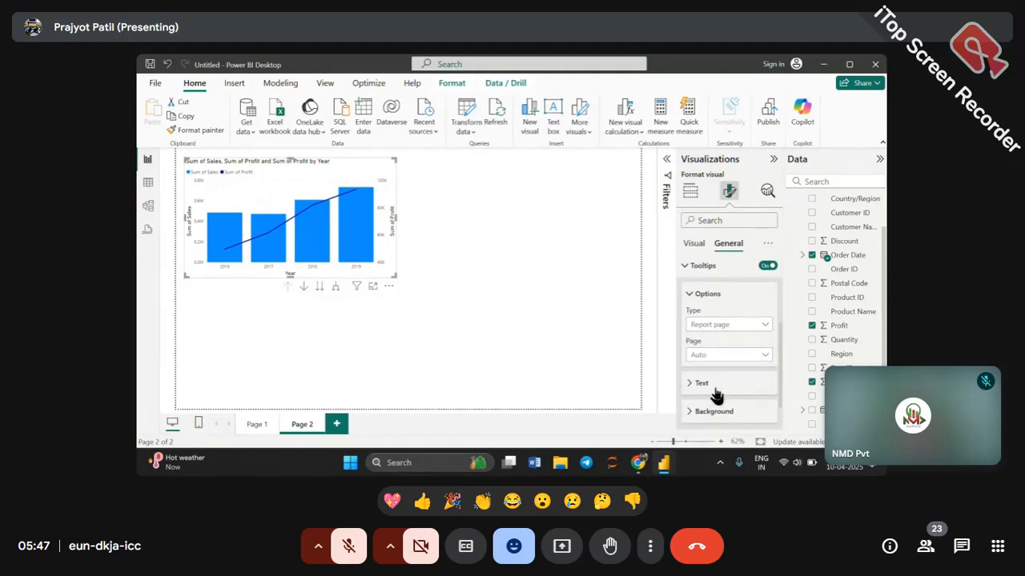
click(715, 368)
scroll(711, 366, down, 1)
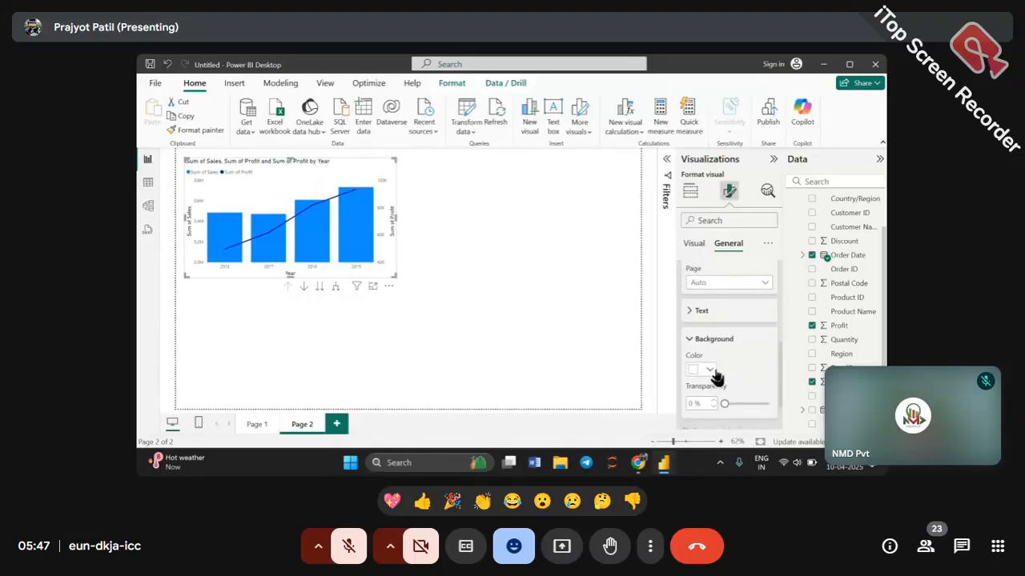
click(709, 362)
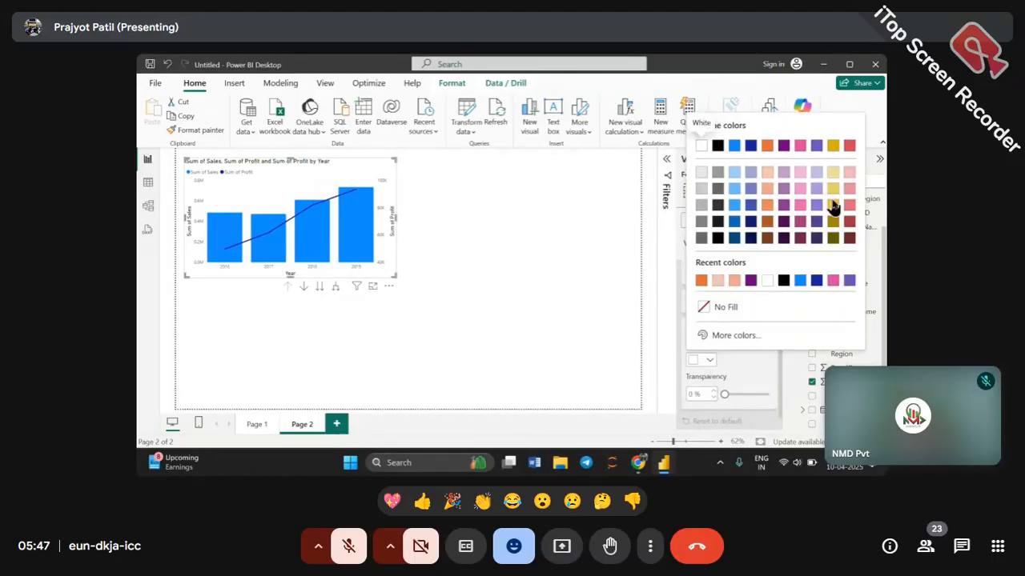
click(833, 171)
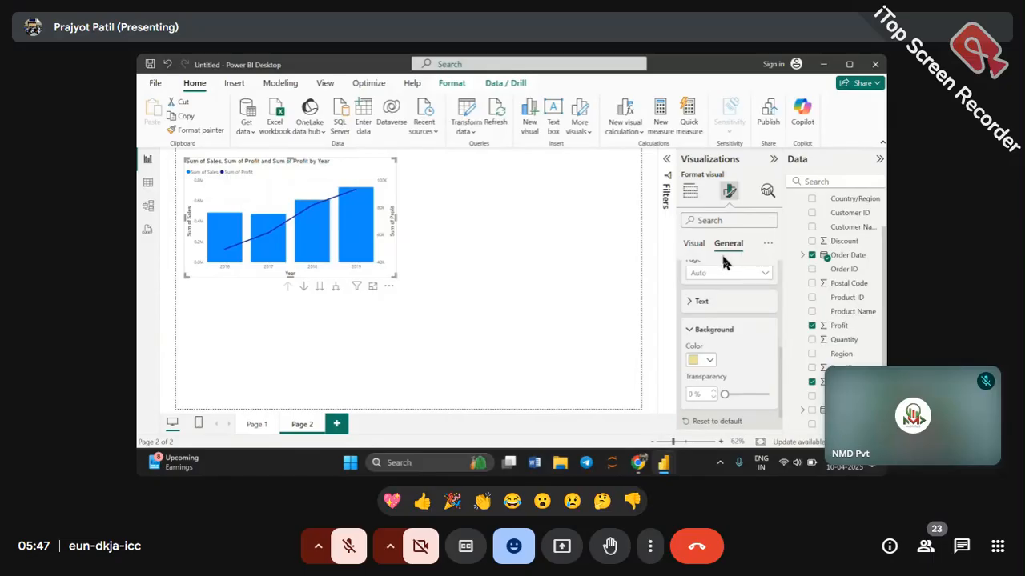
Step: Try two yellow theme tints and the lightest red tint as the combo chart's background colour
scroll(715, 274, up, 2)
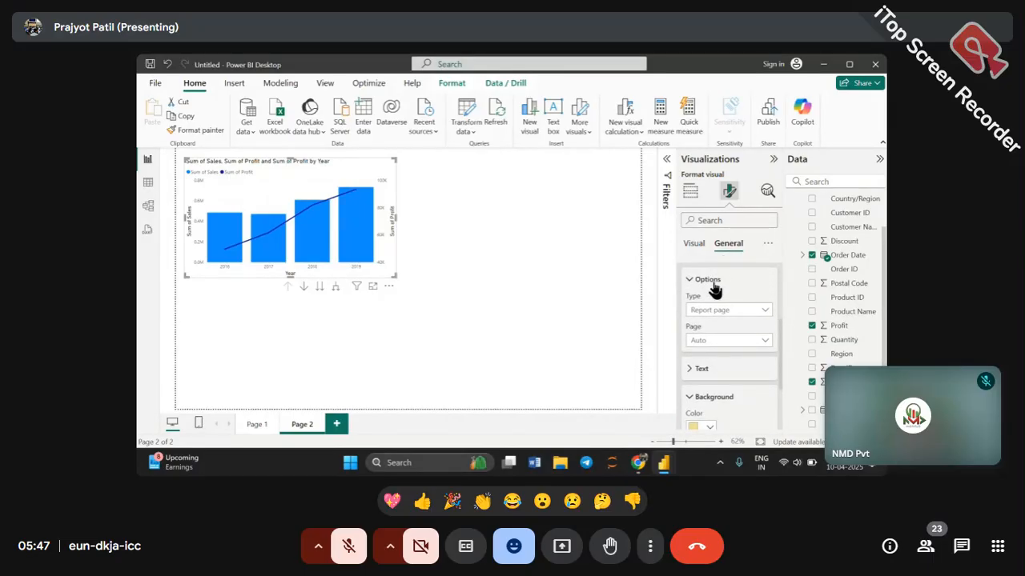
click(713, 284)
click(709, 322)
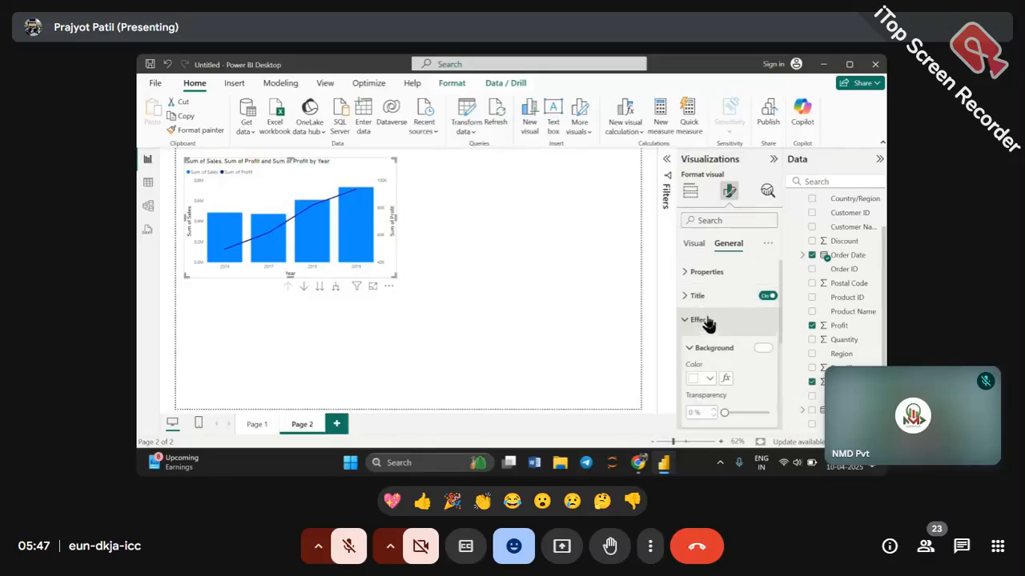
click(709, 324)
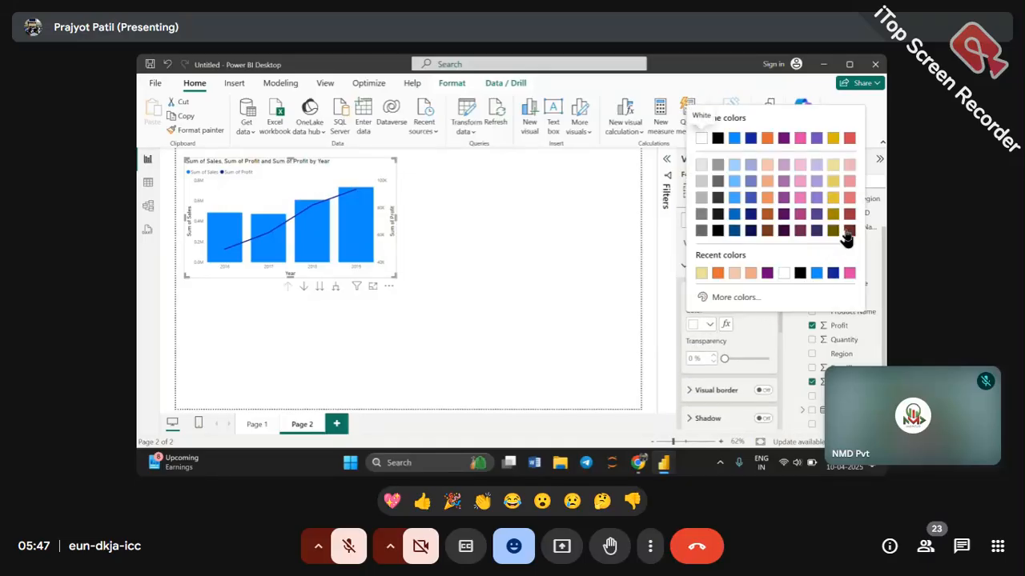
click(832, 182)
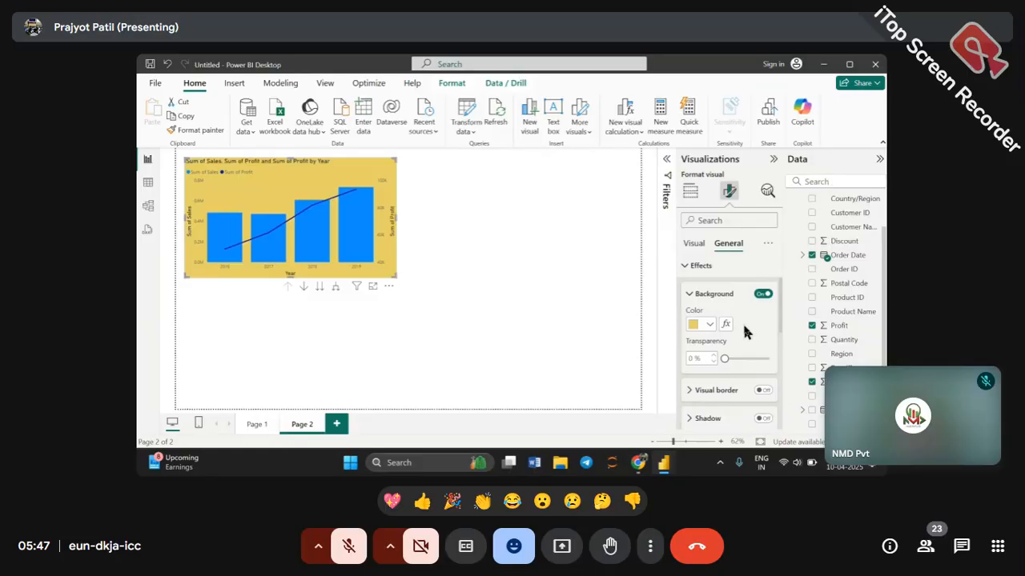
click(709, 328)
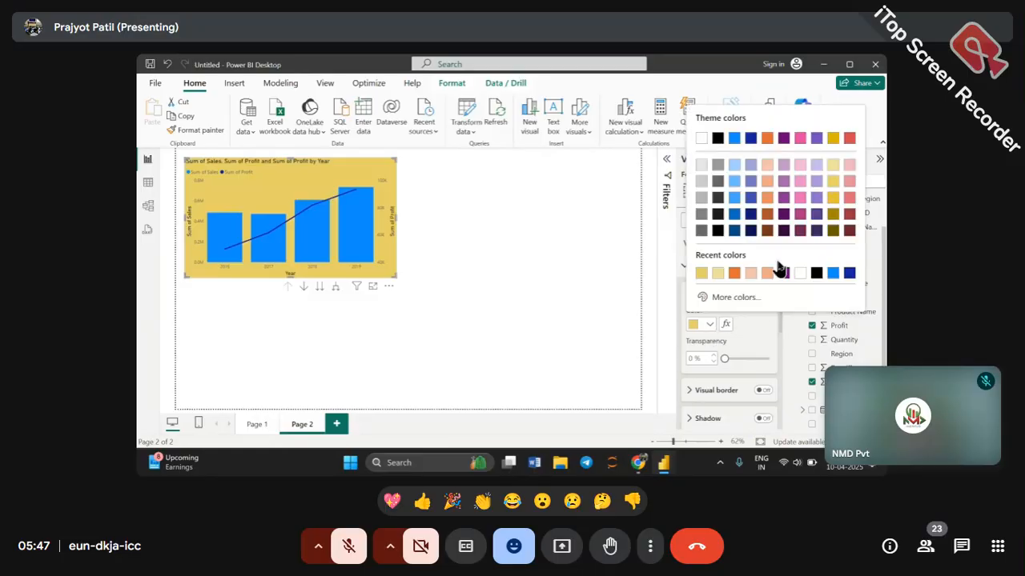
click(832, 166)
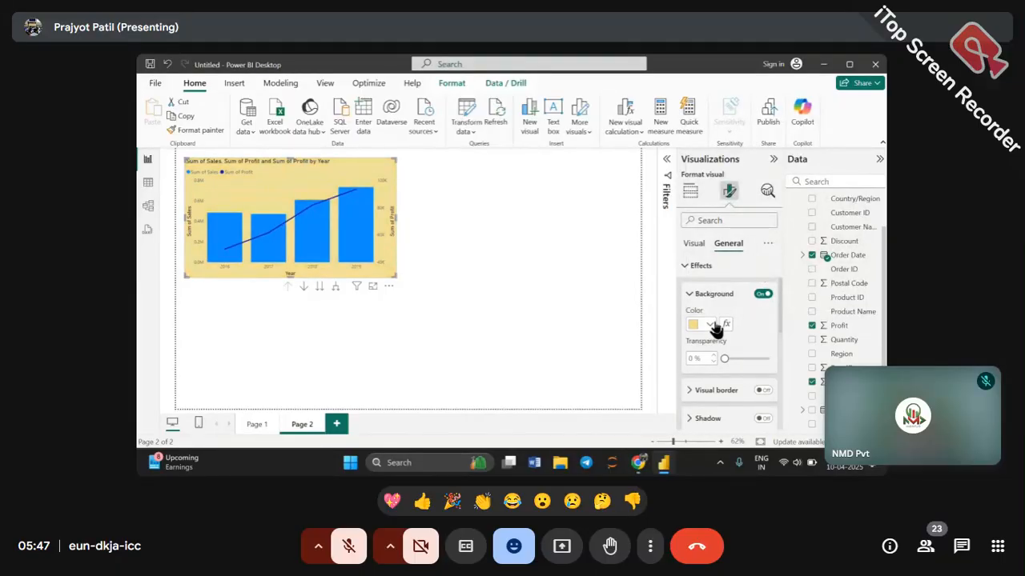
click(710, 324)
click(850, 165)
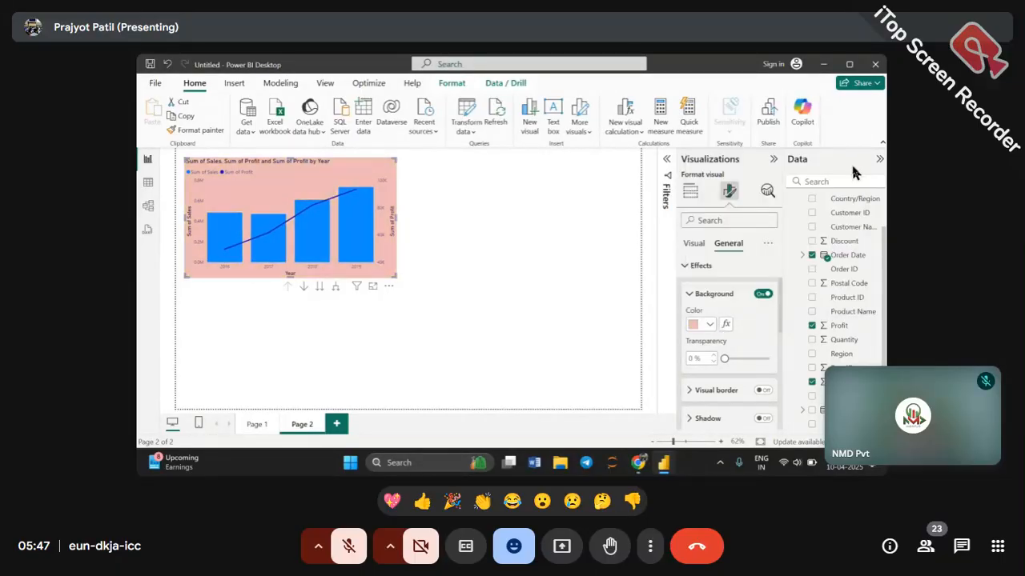
Step: Give the combo chart a visual border with 22 px rounded corners and turn on its shadow
scroll(722, 375, down, 2)
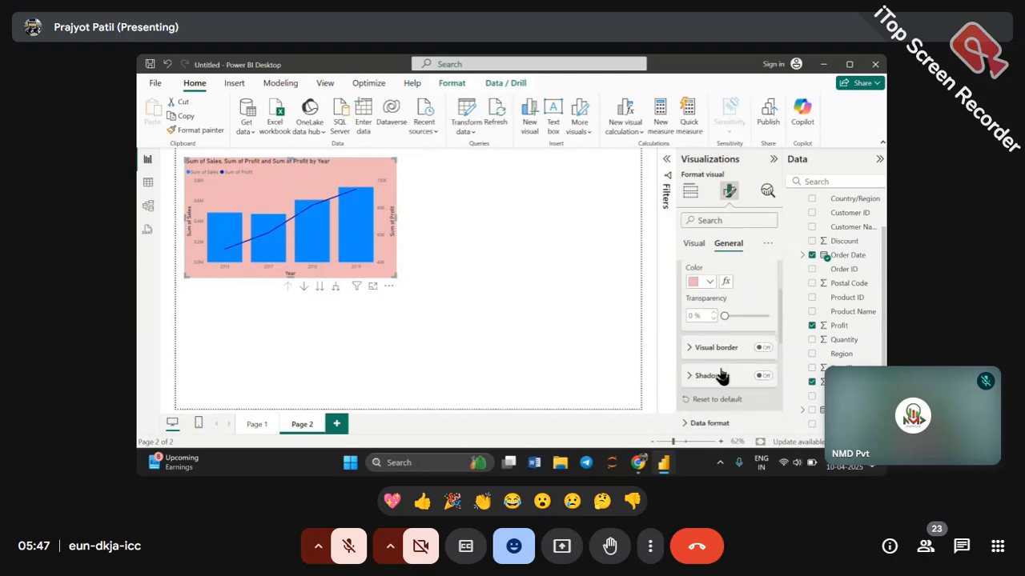
click(763, 326)
click(705, 328)
drag(722, 389, 755, 385)
scroll(759, 393, down, 2)
scroll(759, 393, down, 1)
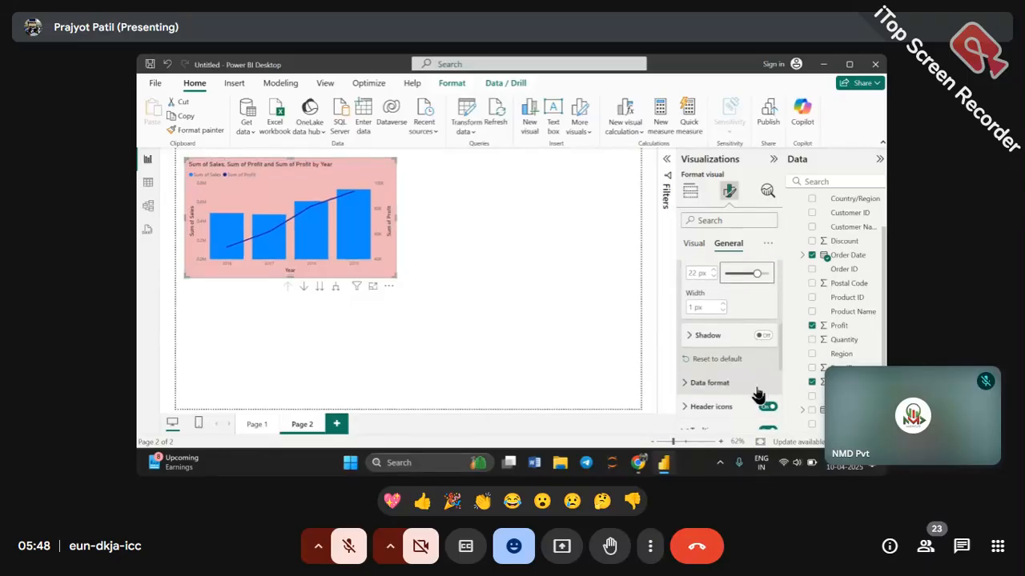
click(763, 336)
Step: Format the combo chart's title as italic and centred, with white text on an orange background
click(716, 296)
scroll(716, 290, down, 1)
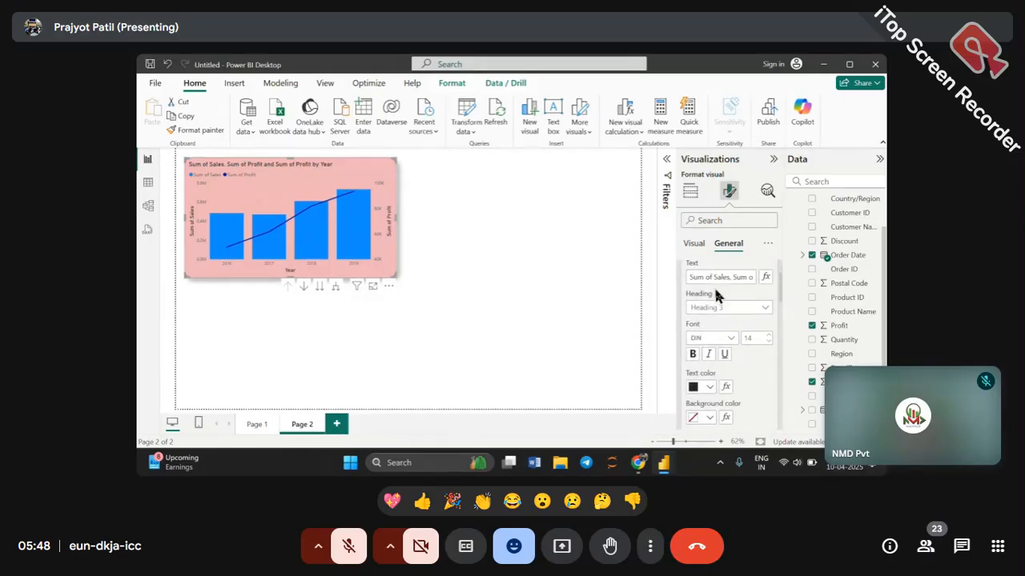
click(709, 353)
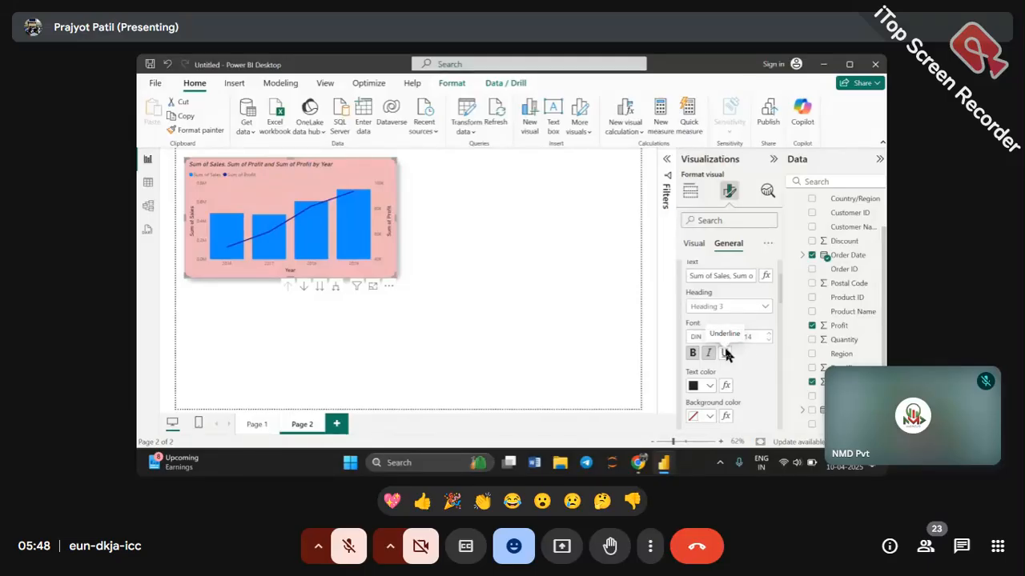
click(710, 418)
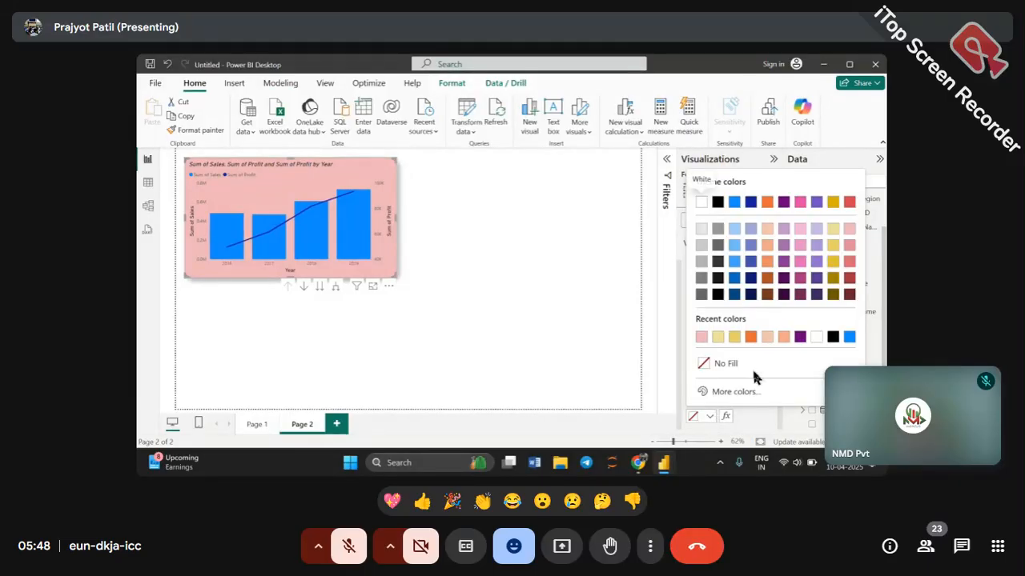
click(745, 334)
scroll(737, 365, down, 3)
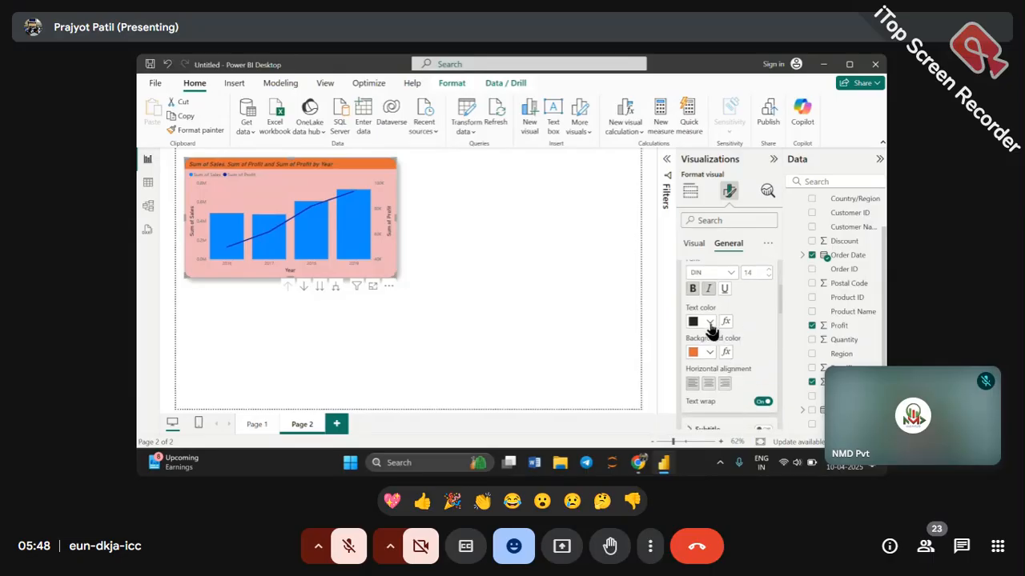
click(709, 322)
click(701, 145)
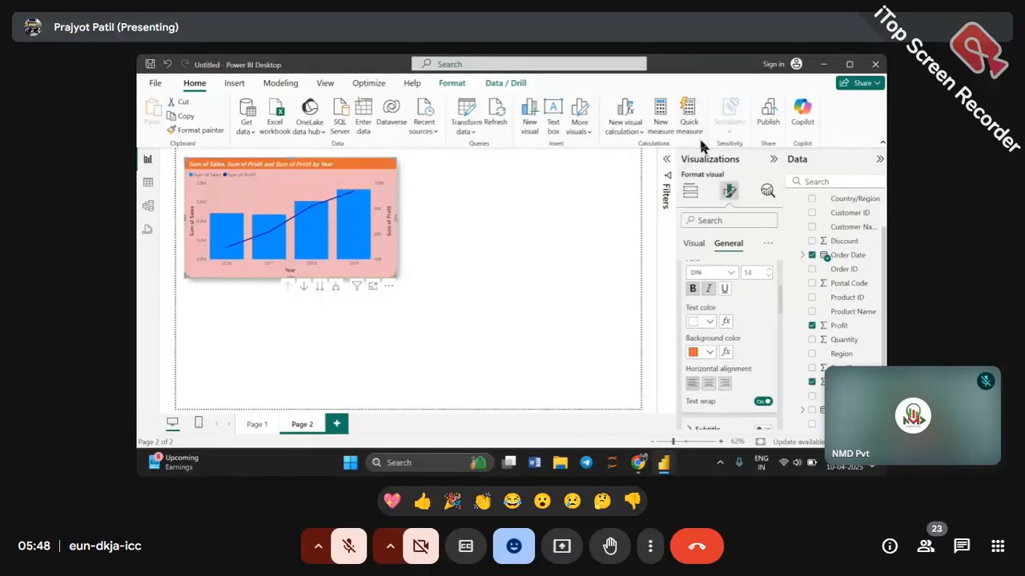
click(708, 384)
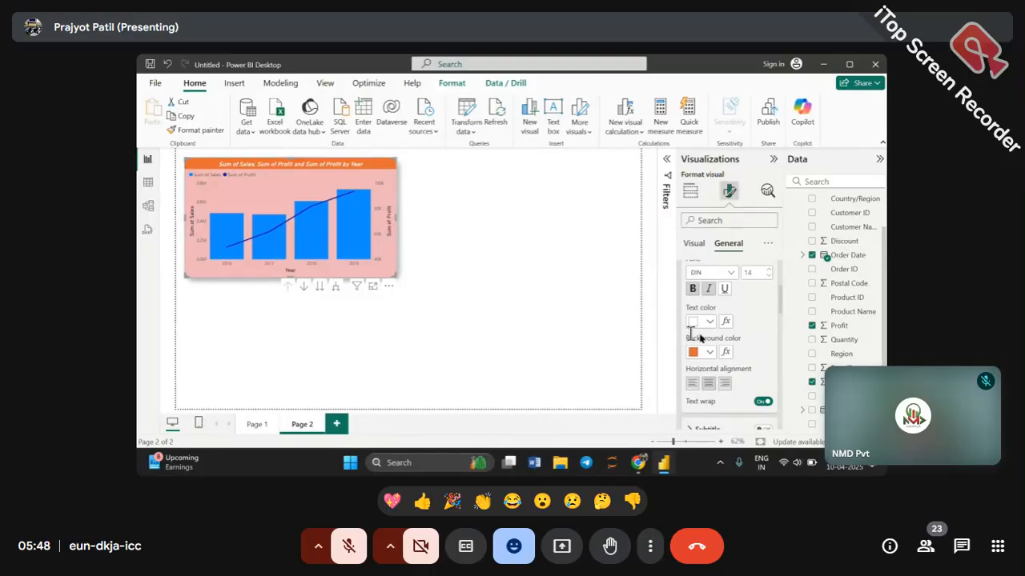
Step: Try orange text on a white background for the combo chart's title, and restore white text on orange
scroll(690, 367, down, 5)
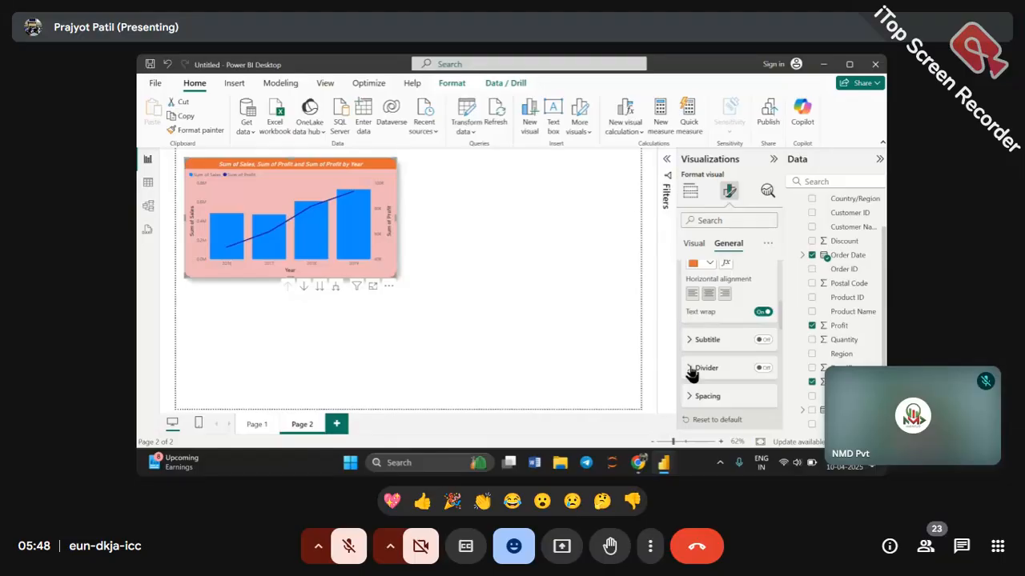
scroll(691, 373, up, 4)
scroll(691, 373, up, 3)
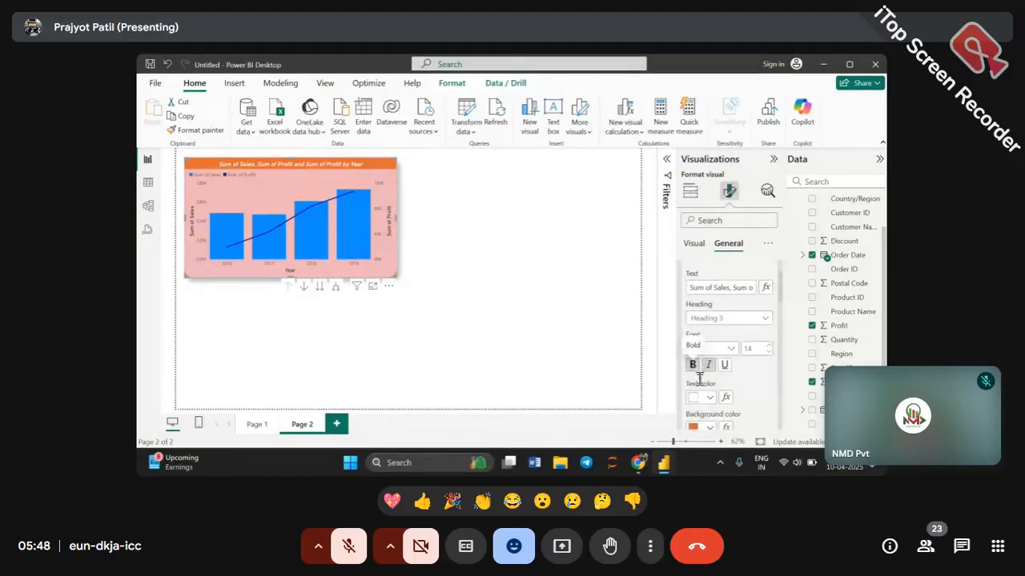
click(709, 388)
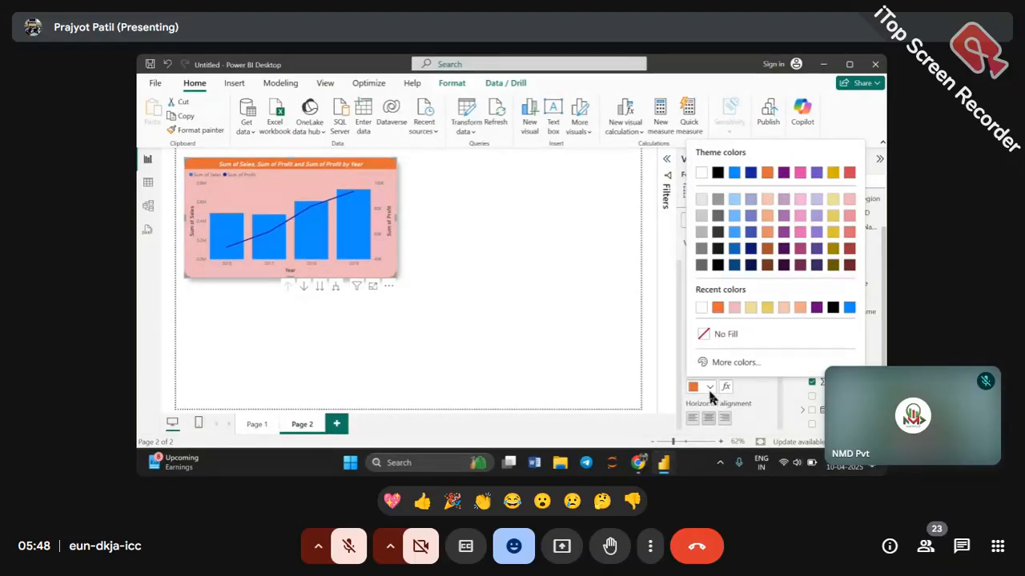
click(701, 309)
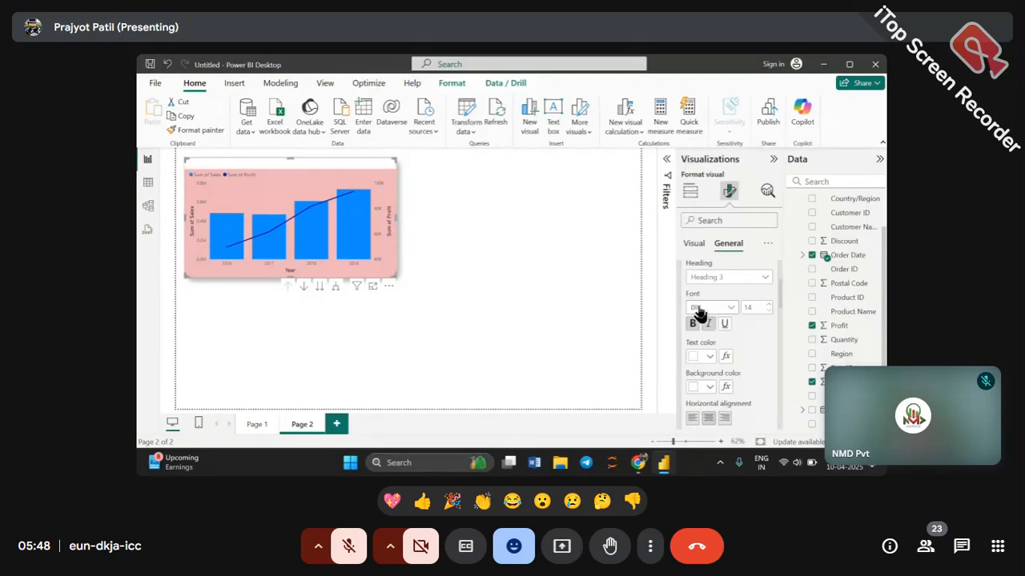
click(709, 357)
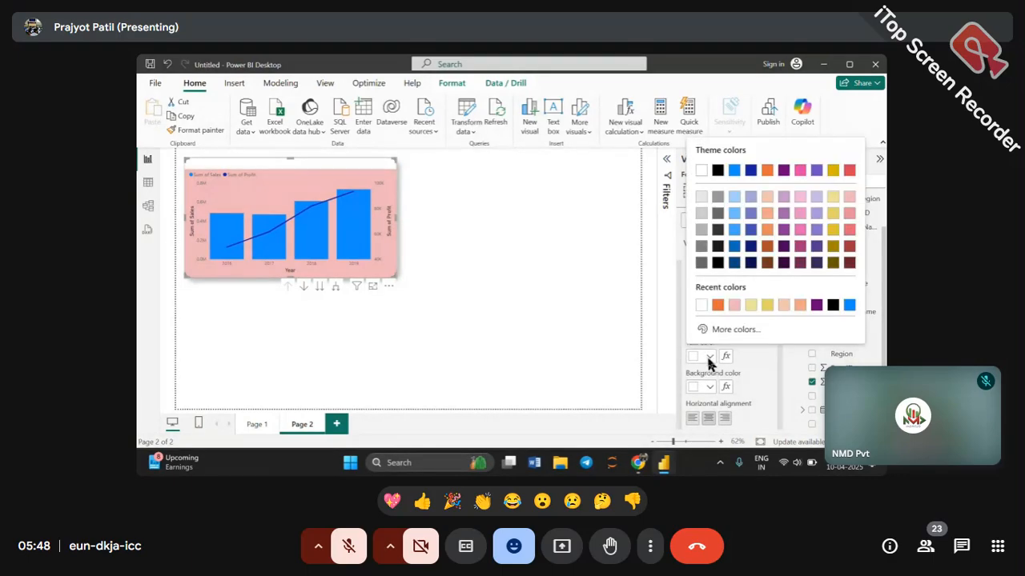
click(717, 306)
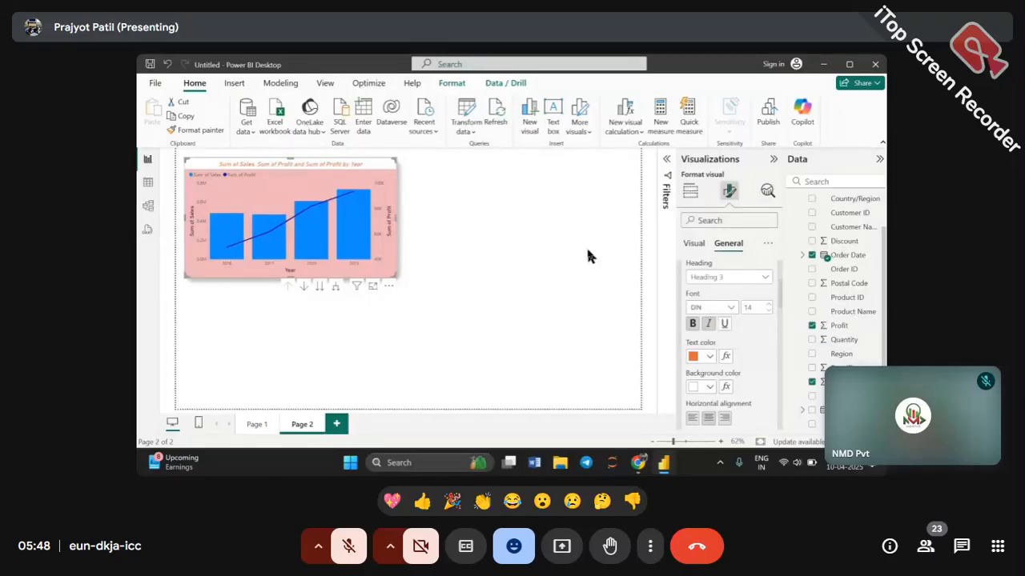
click(708, 356)
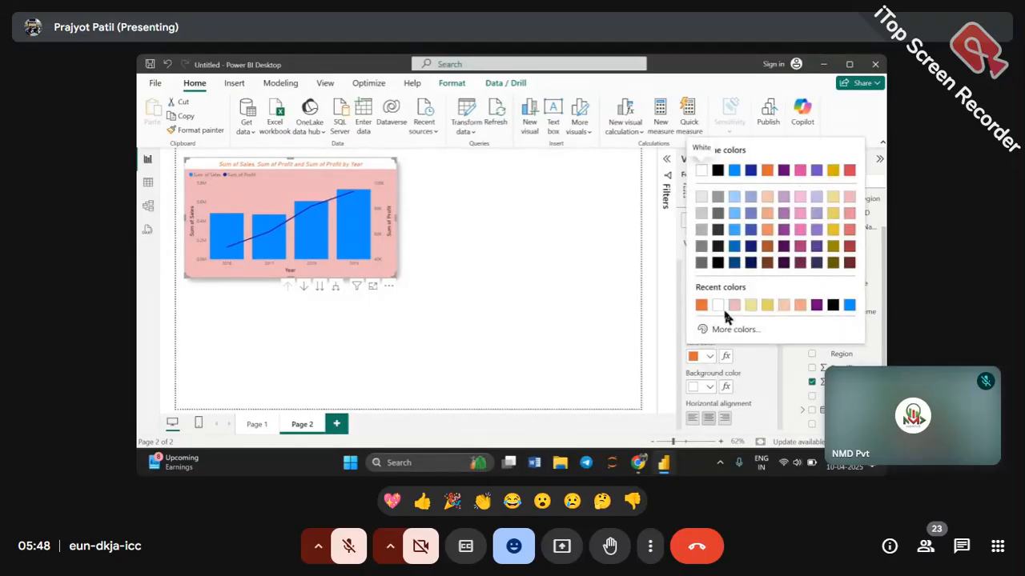
click(718, 305)
click(710, 388)
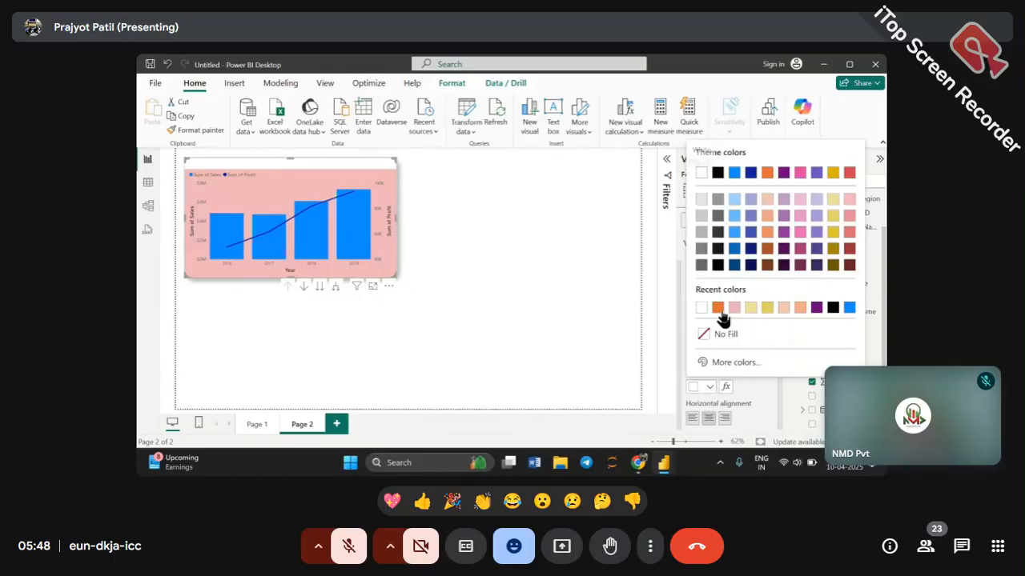
click(717, 306)
Step: Set the combo chart's background colour to white and deselect the chart
scroll(729, 286, up, 2)
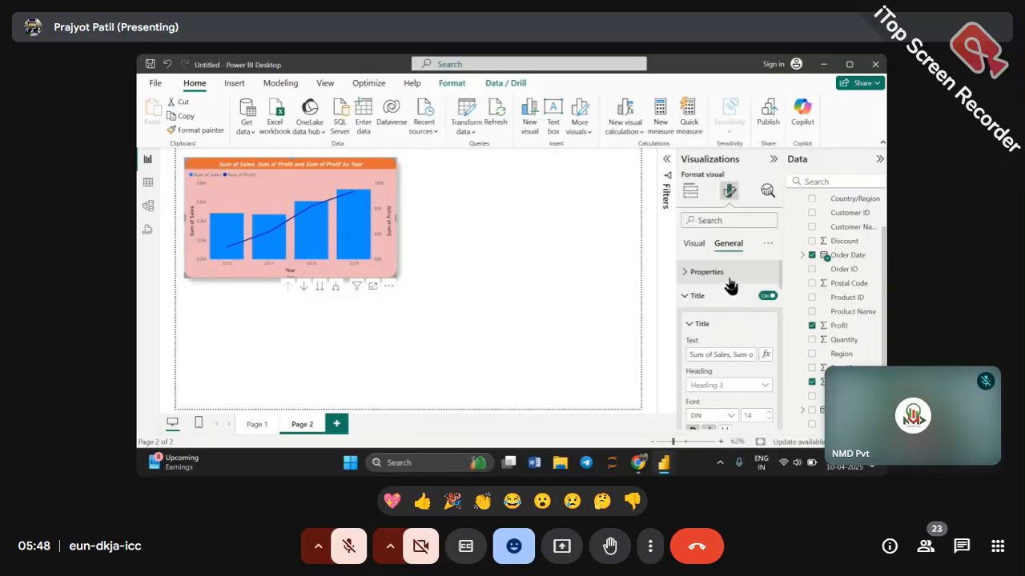
click(715, 296)
click(709, 321)
click(710, 323)
scroll(715, 352, down, 1)
click(715, 355)
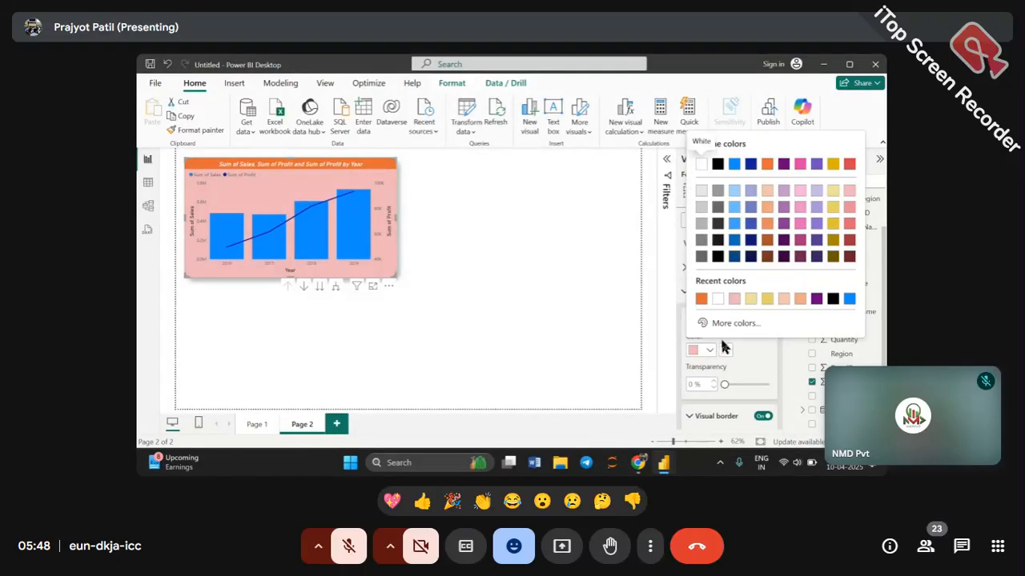
click(718, 305)
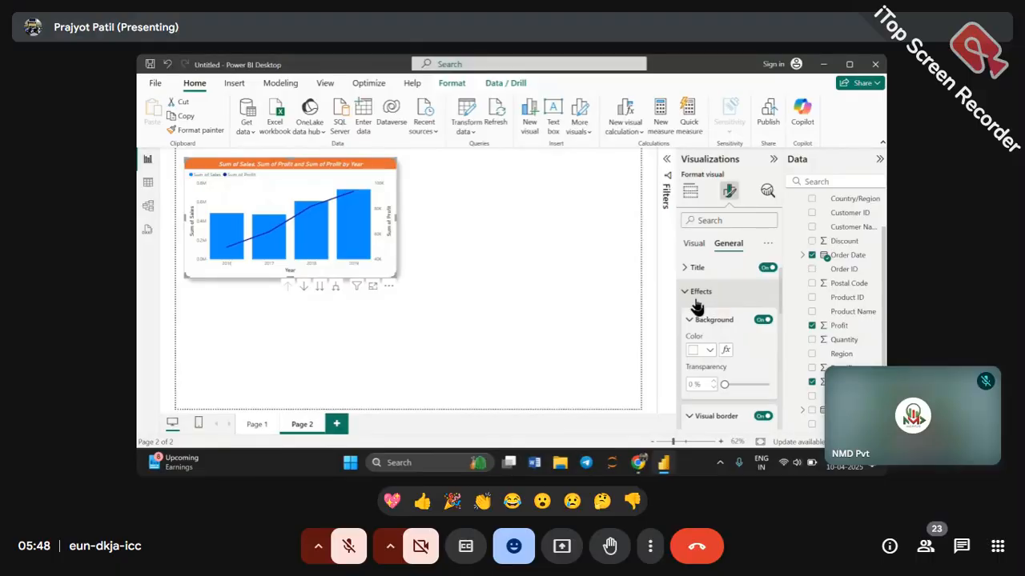
click(590, 262)
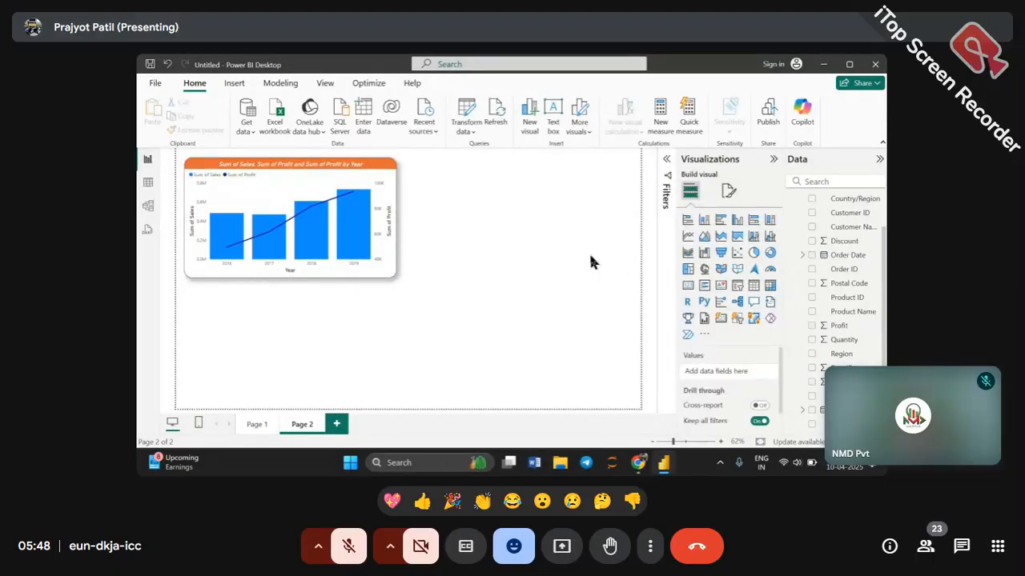
Step: Shrink the combo chart to about two thirds of its width and three quarters of its height, keeping its upper-left corner fixed
click(392, 271)
drag(395, 277, 329, 249)
click(435, 232)
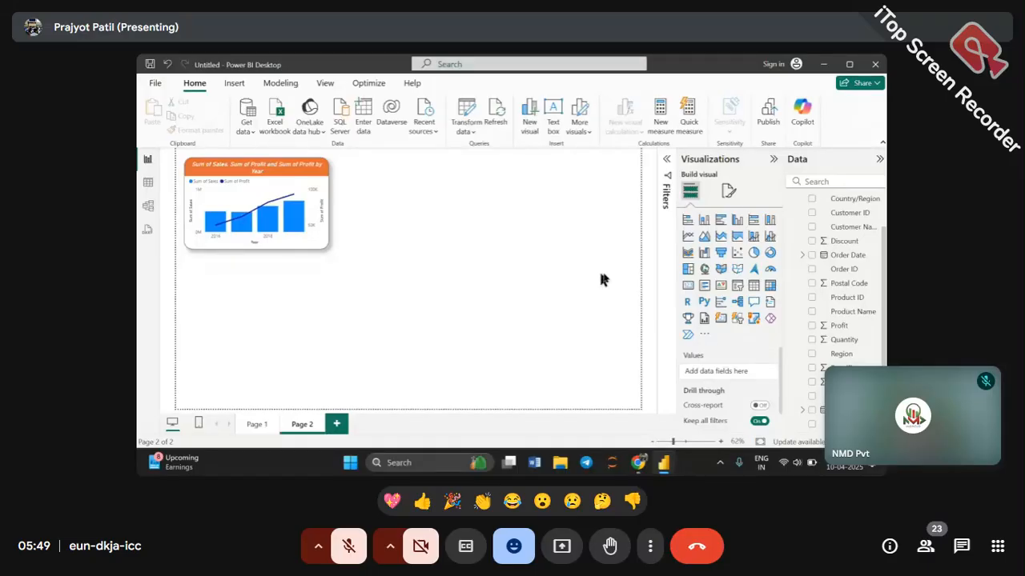
Step: Add a treemap below the combo chart with Region as category and Sales as values, and enlarge it slightly
click(687, 270)
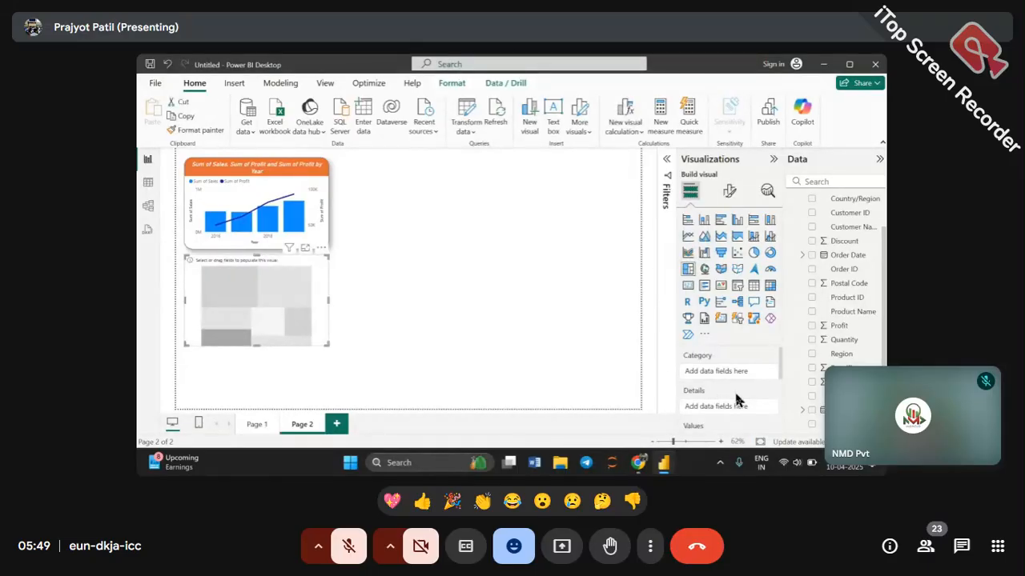
scroll(737, 397, down, 2)
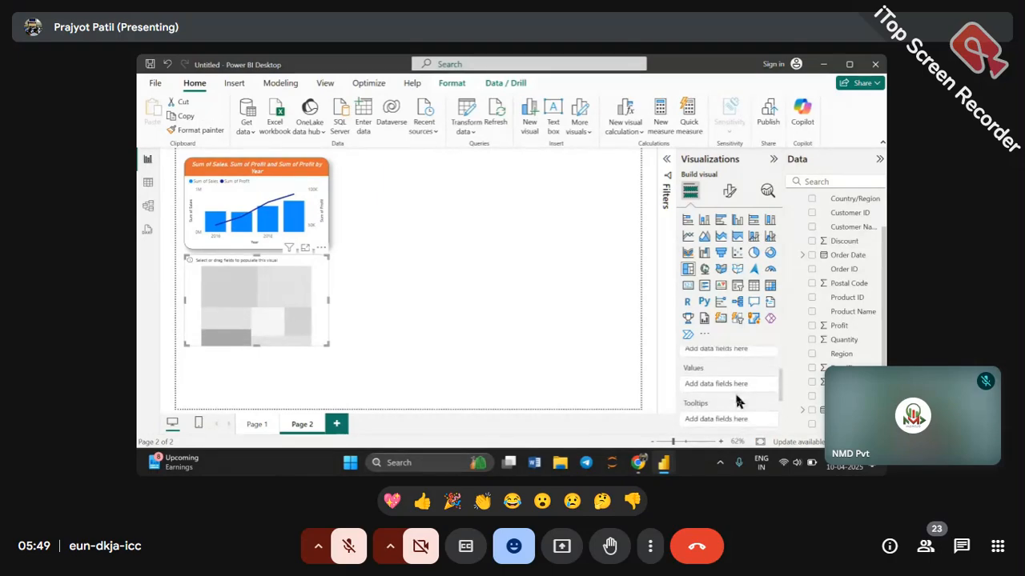
scroll(737, 400, up, 1)
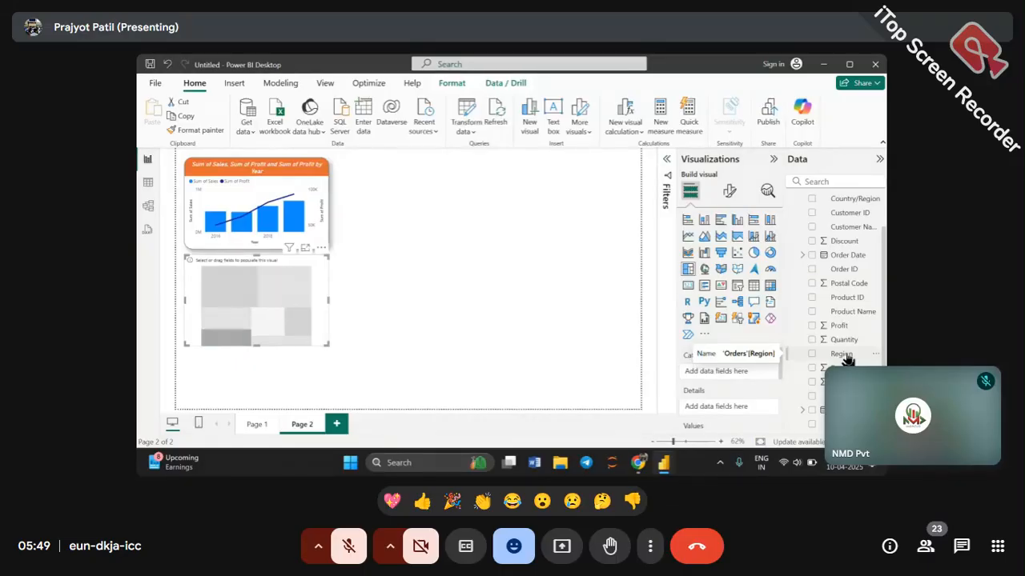
drag(847, 360, 736, 373)
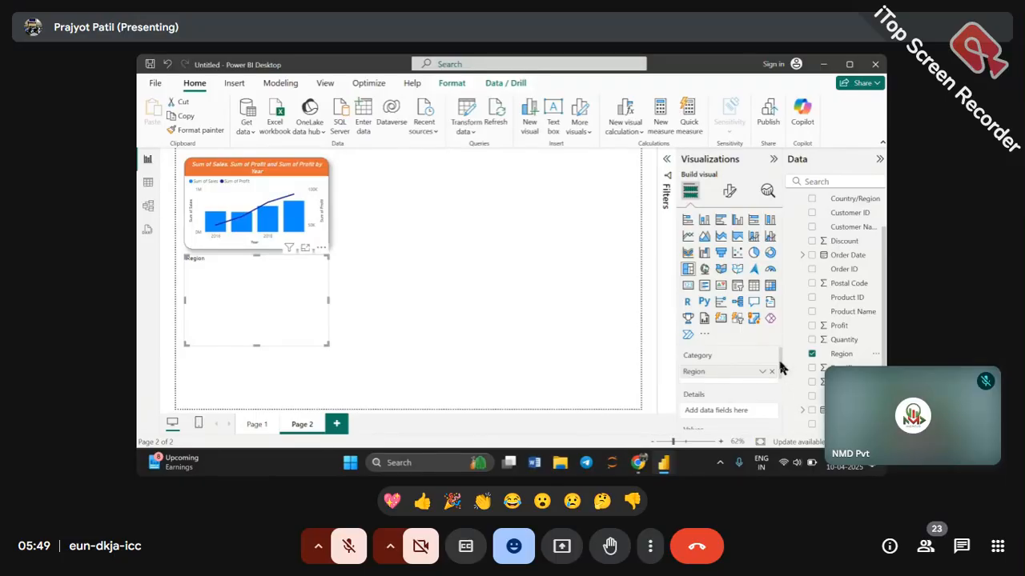
scroll(781, 370, down, 2)
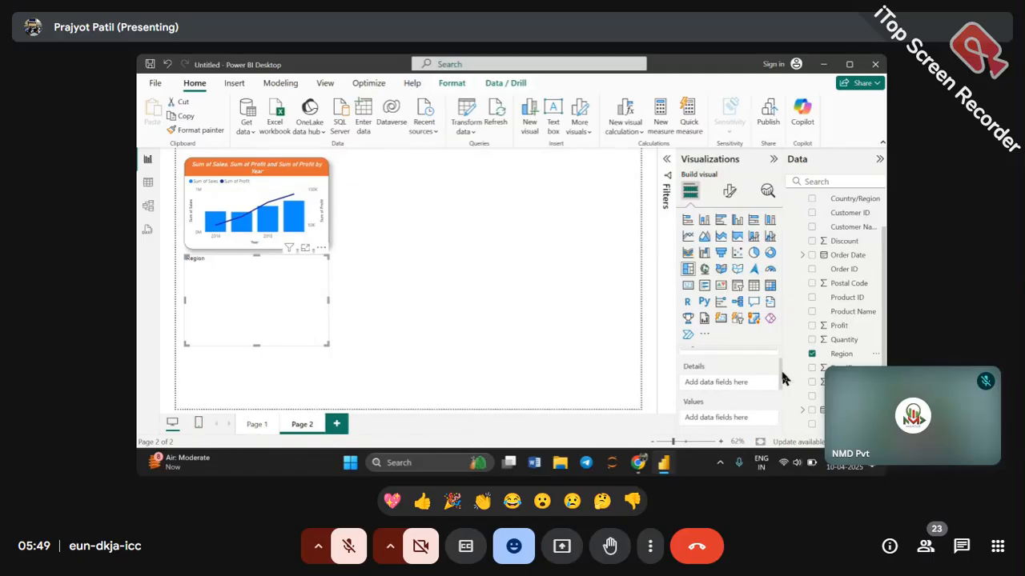
drag(819, 382, 732, 422)
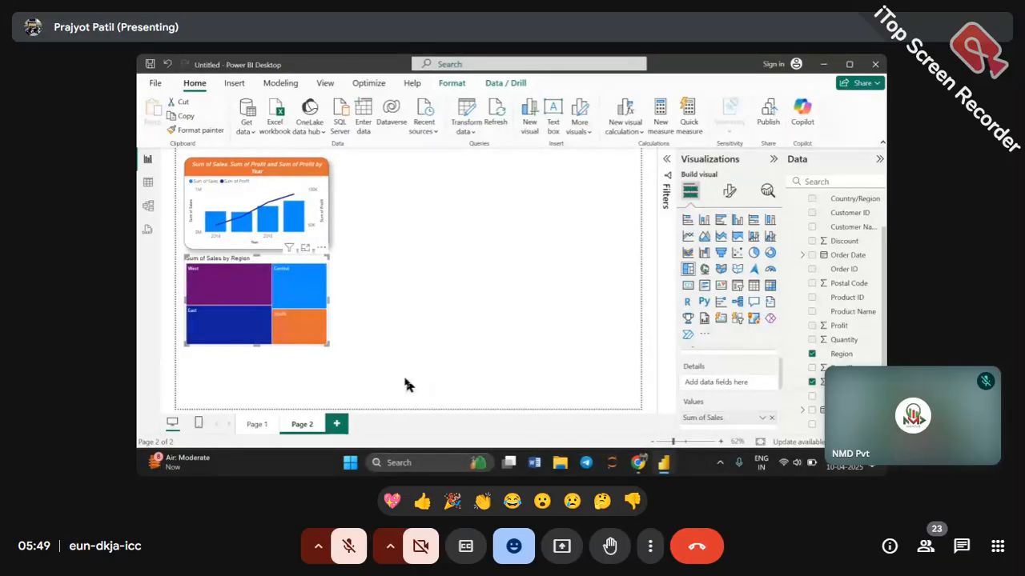
drag(326, 347, 344, 362)
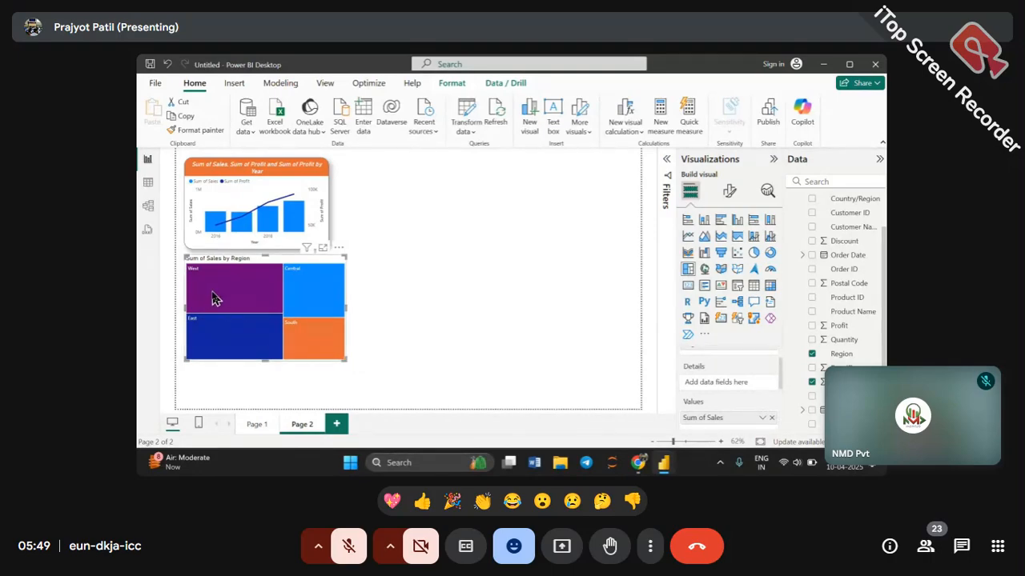
Step: Turn on data labels for the treemap and review their formatting options
mouse_move(215, 298)
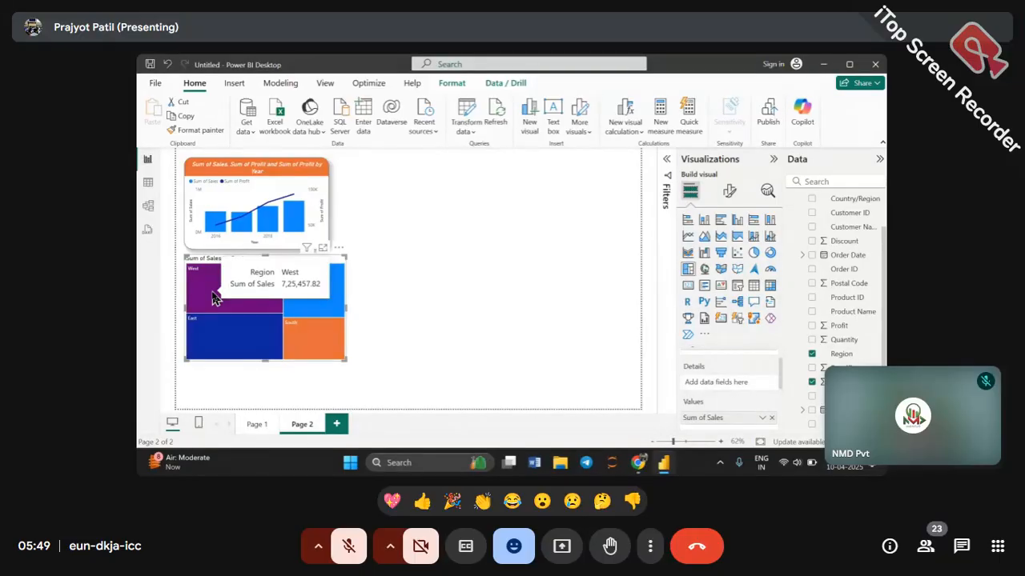
click(728, 192)
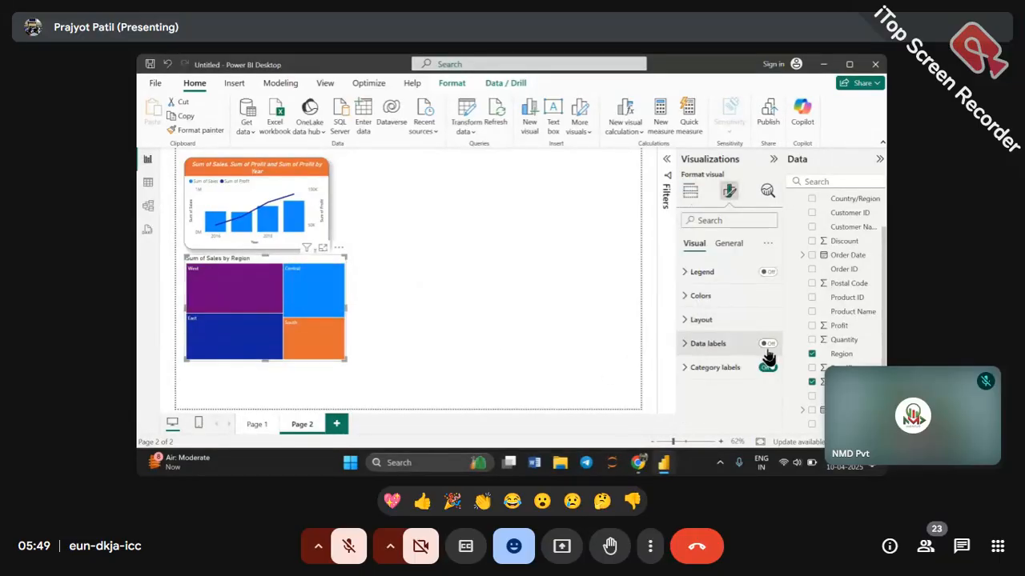
click(762, 344)
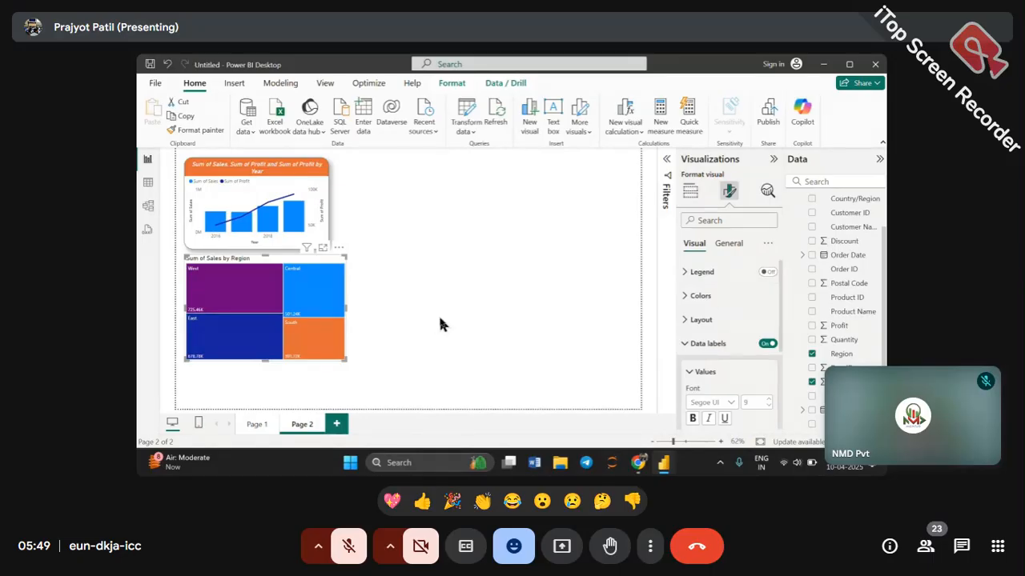
scroll(712, 359, down, 4)
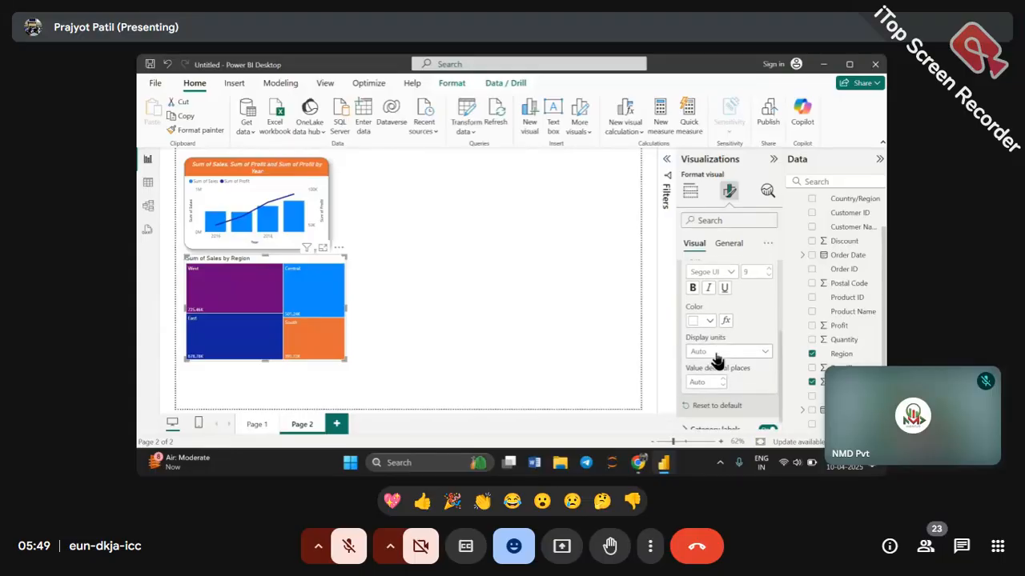
scroll(715, 362, down, 1)
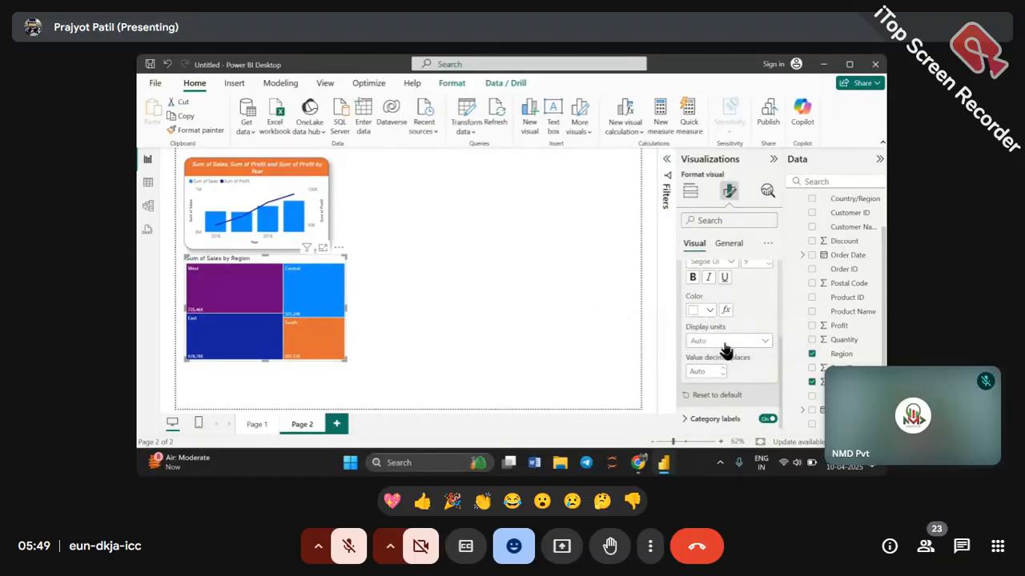
scroll(725, 349, up, 3)
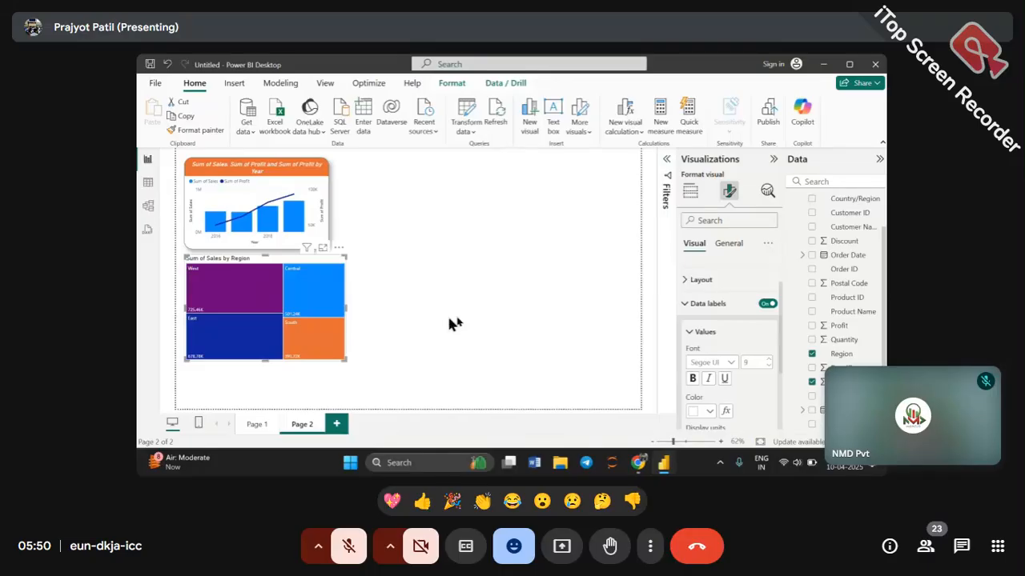
Step: Add Sub-Category as the treemap's details field
click(689, 194)
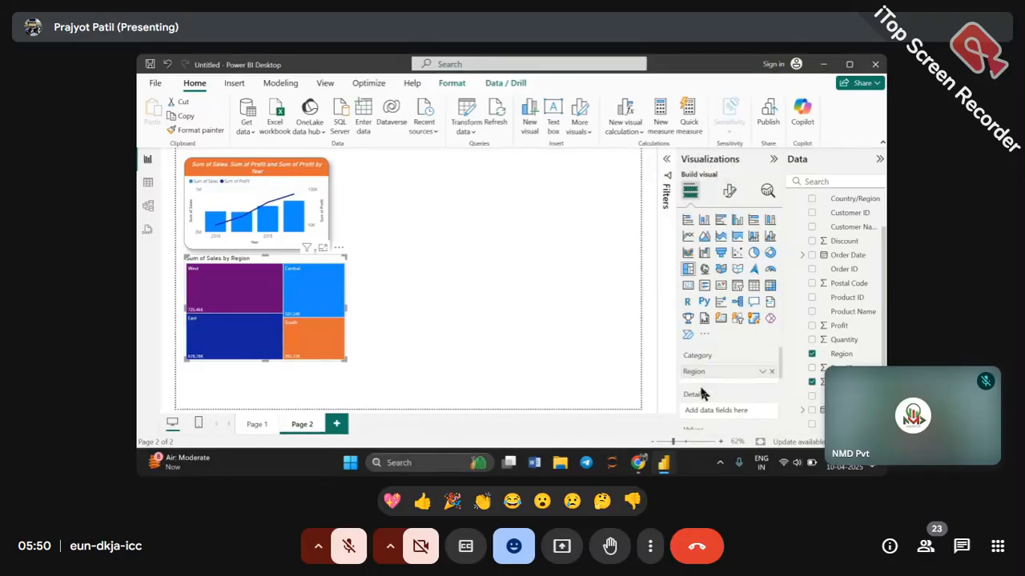
scroll(700, 385, down, 1)
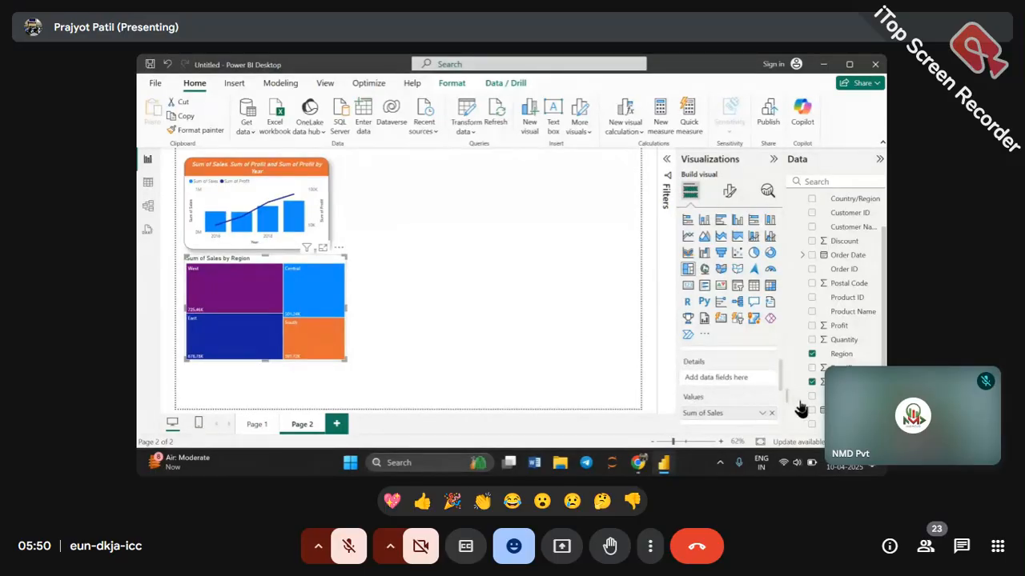
scroll(839, 288, down, 1)
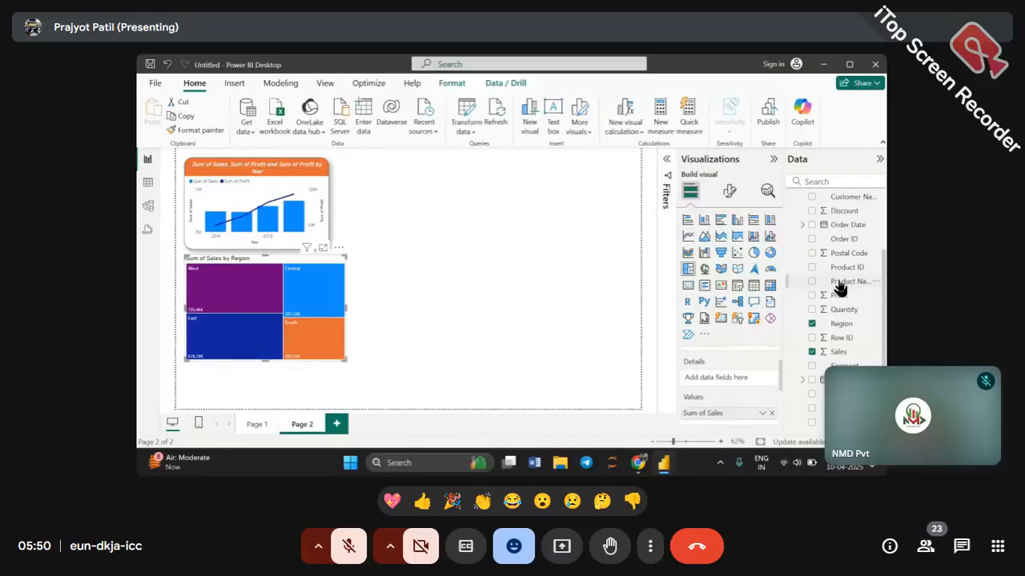
drag(837, 422, 738, 384)
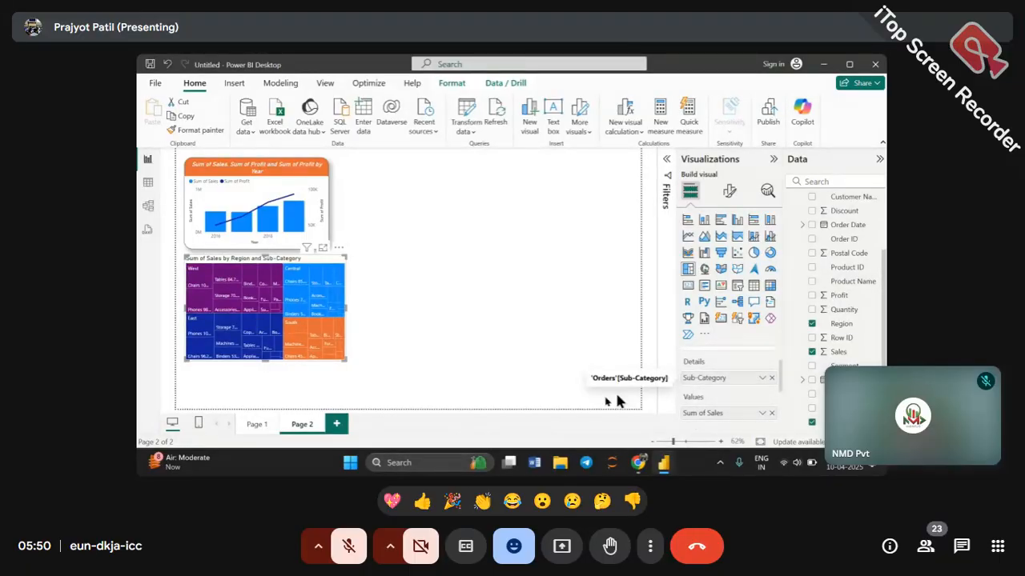
Step: Enlarge the treemap to cover almost the whole page and inspect the sales of individual sub-categories in each region
drag(347, 361, 670, 396)
drag(413, 253, 402, 148)
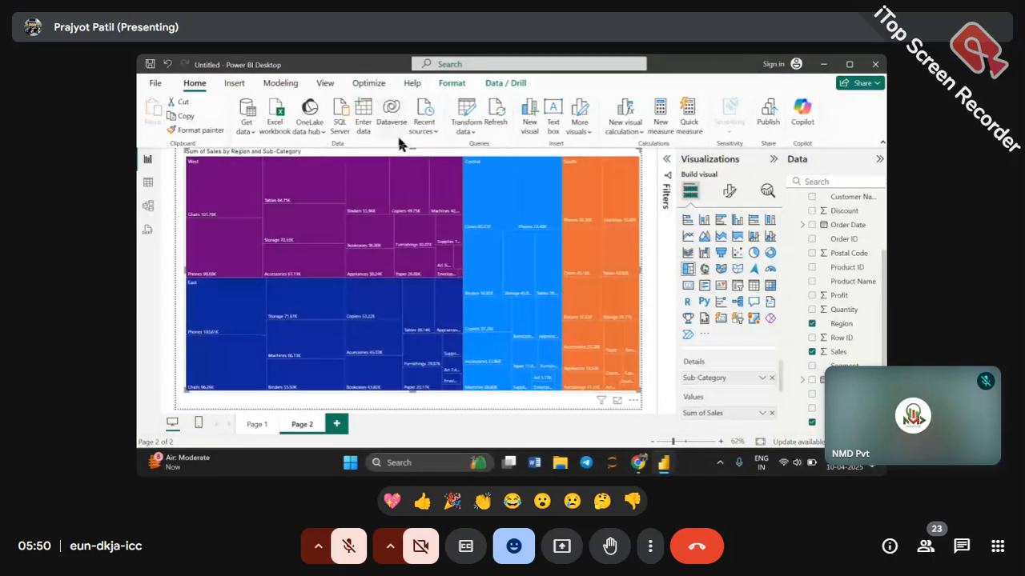
mouse_move(229, 195)
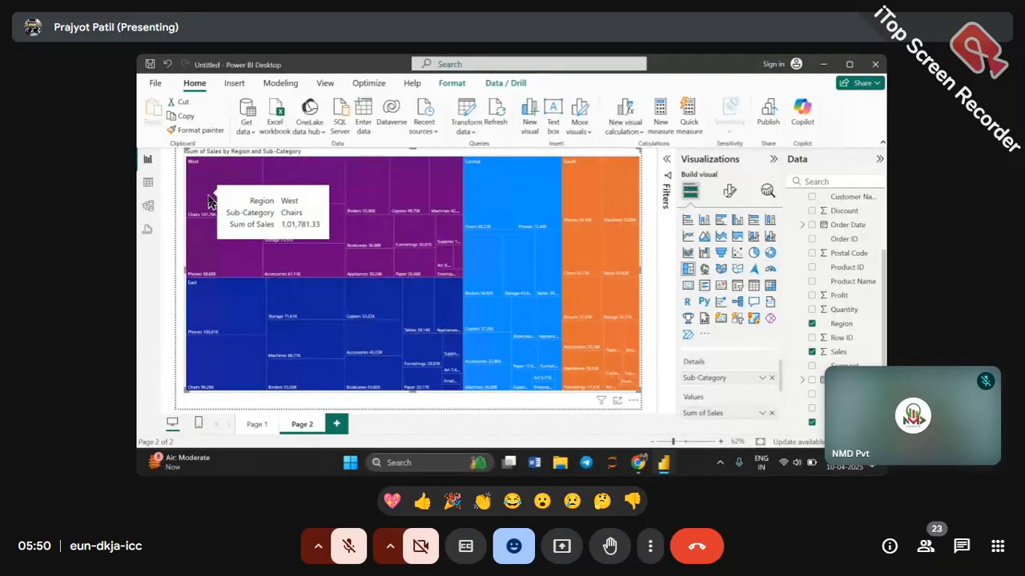
mouse_move(220, 312)
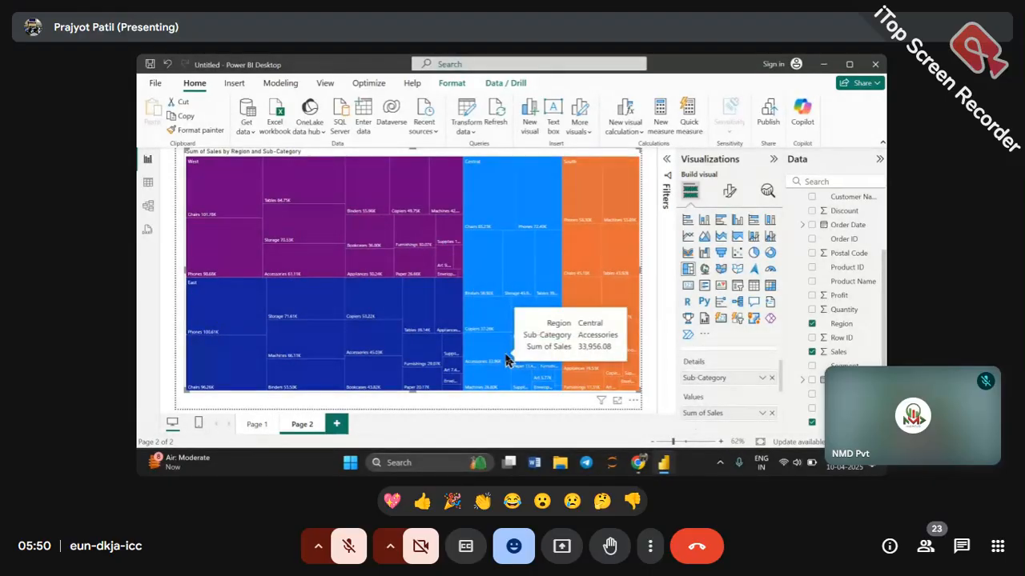
mouse_move(580, 394)
mouse_move(515, 303)
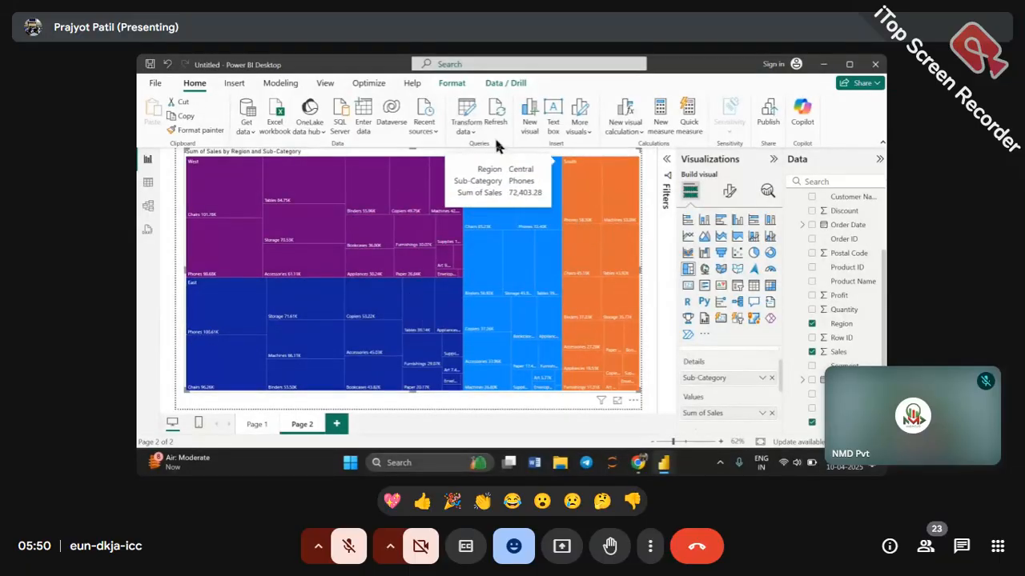
mouse_move(587, 203)
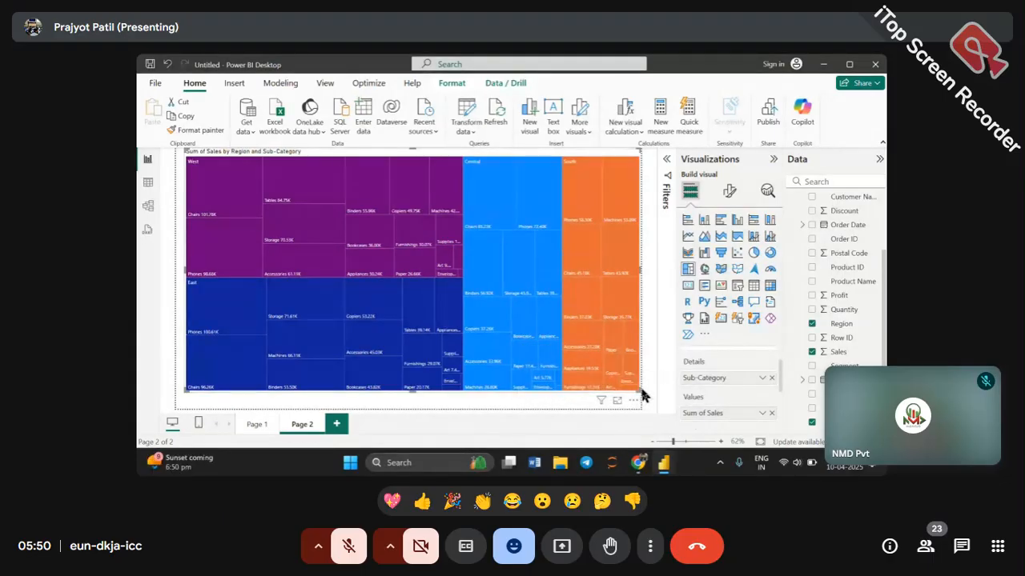
Step: Remove Sub-Category from the treemap's details, and shrink the treemap back beneath the combo chart at about the same width
drag(637, 395, 376, 236)
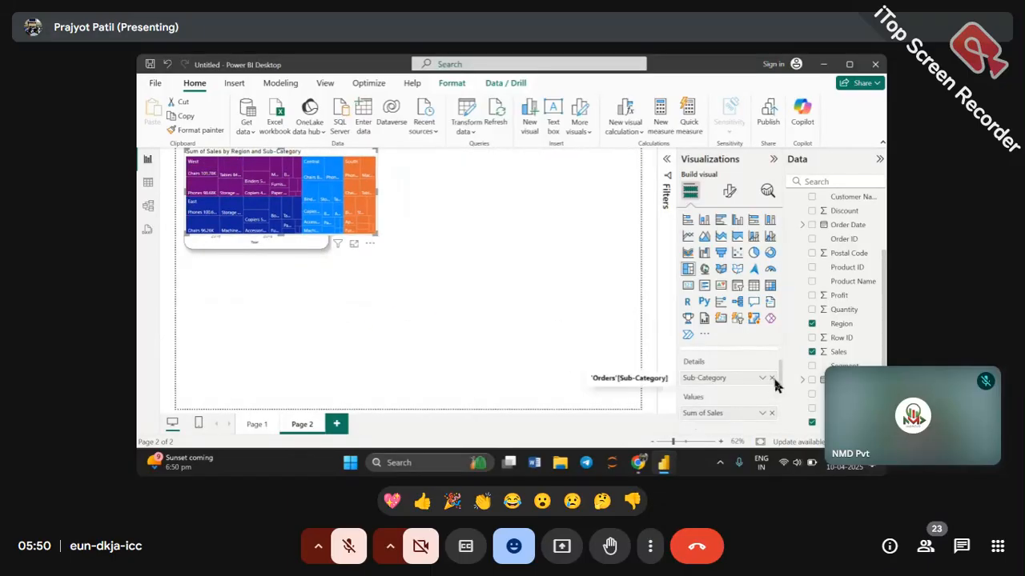
click(771, 377)
drag(333, 195, 317, 299)
drag(362, 334, 330, 354)
mouse_move(309, 267)
mouse_down()
mouse_move(302, 291)
mouse_move(301, 275)
mouse_up()
Step: Copy the combo chart's formatting onto the treemap with Format painter, and place the treemap close beneath the combo chart
click(301, 204)
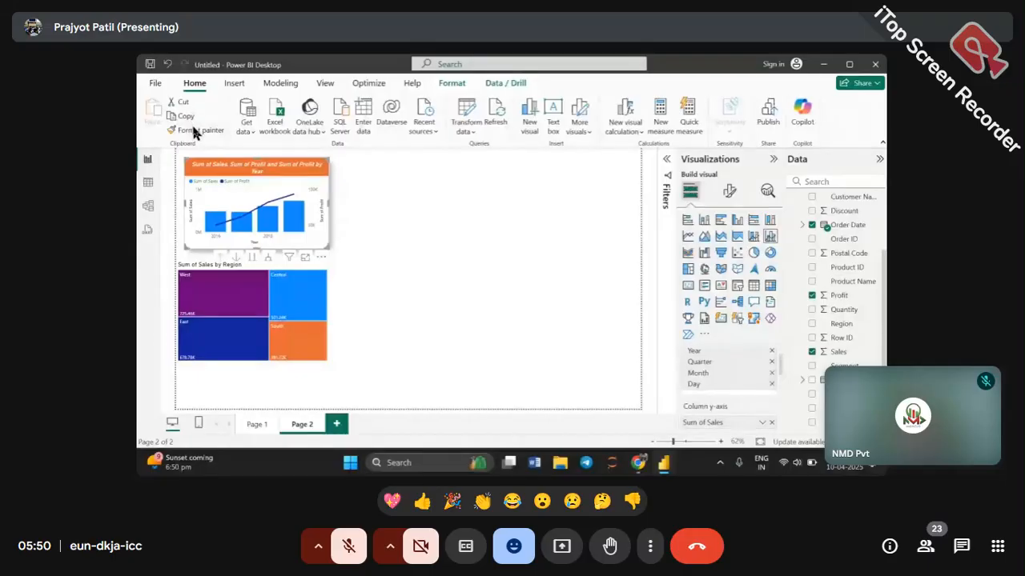
click(196, 130)
mouse_move(292, 257)
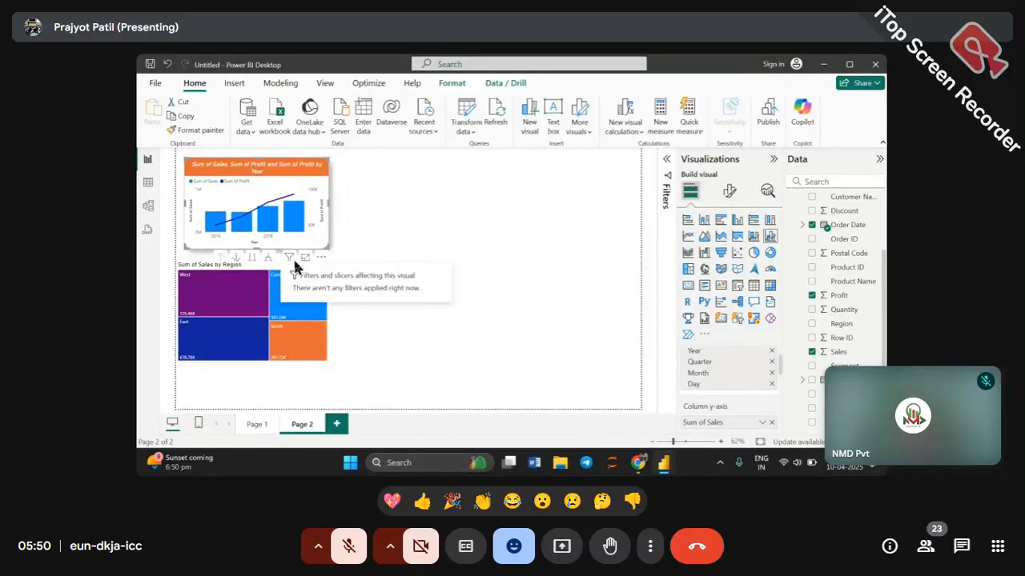
drag(309, 265, 309, 286)
click(299, 219)
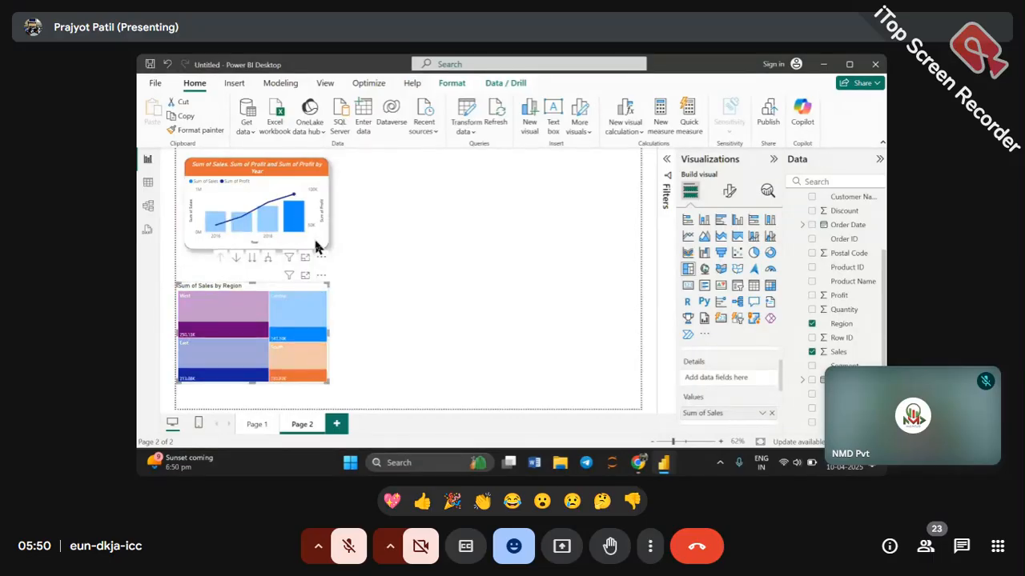
click(314, 242)
click(194, 130)
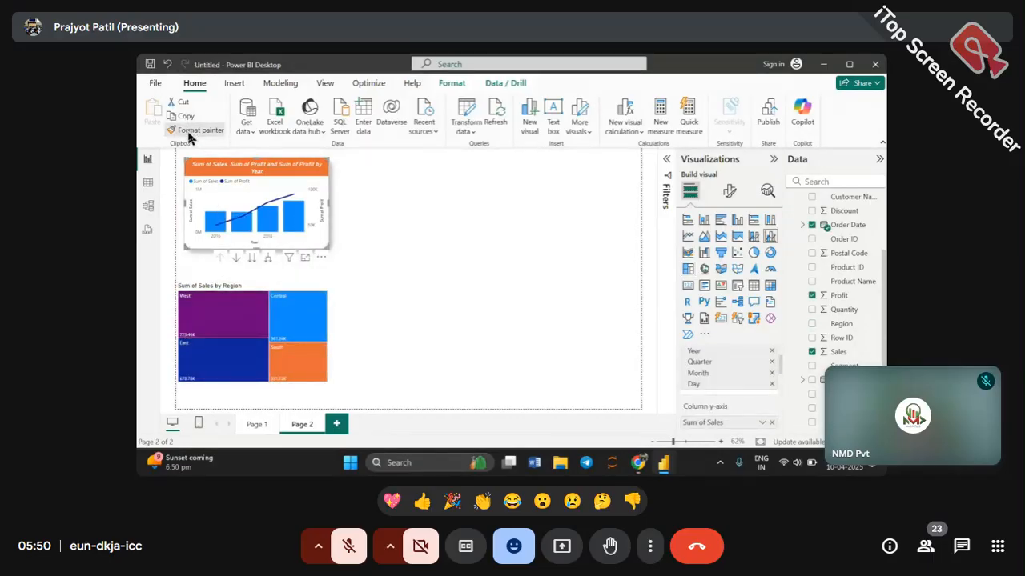
click(320, 289)
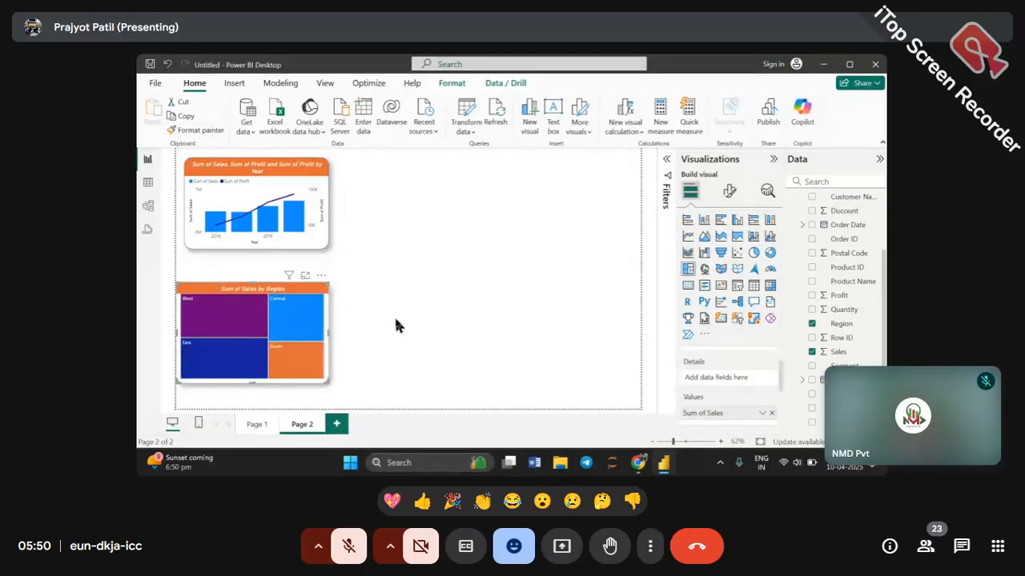
mouse_move(320, 292)
mouse_down()
mouse_move(324, 268)
mouse_move(323, 296)
mouse_up()
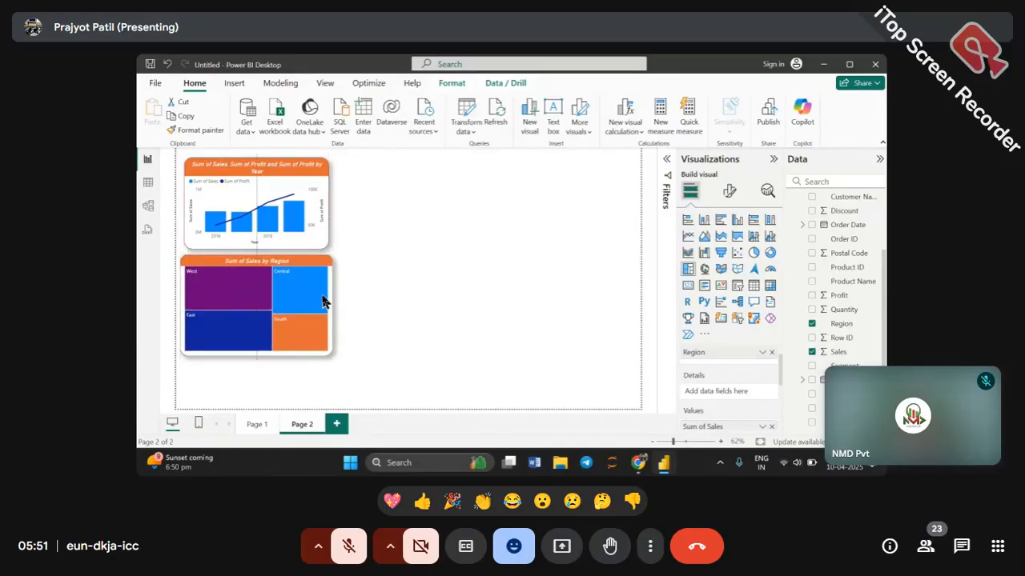
click(493, 309)
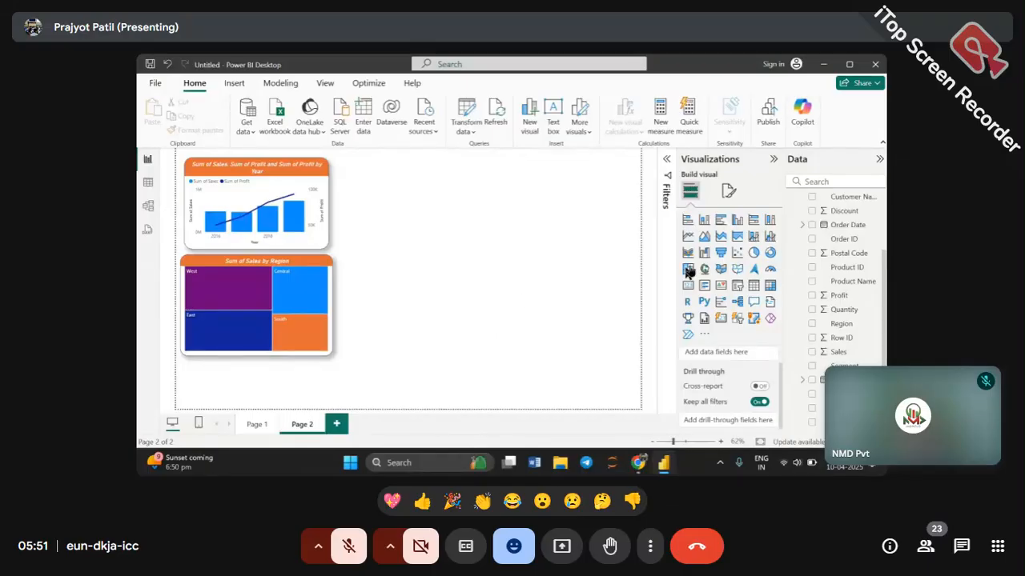
Step: Add a scatter chart in the empty area beside the two visuals and enlarge it
click(736, 263)
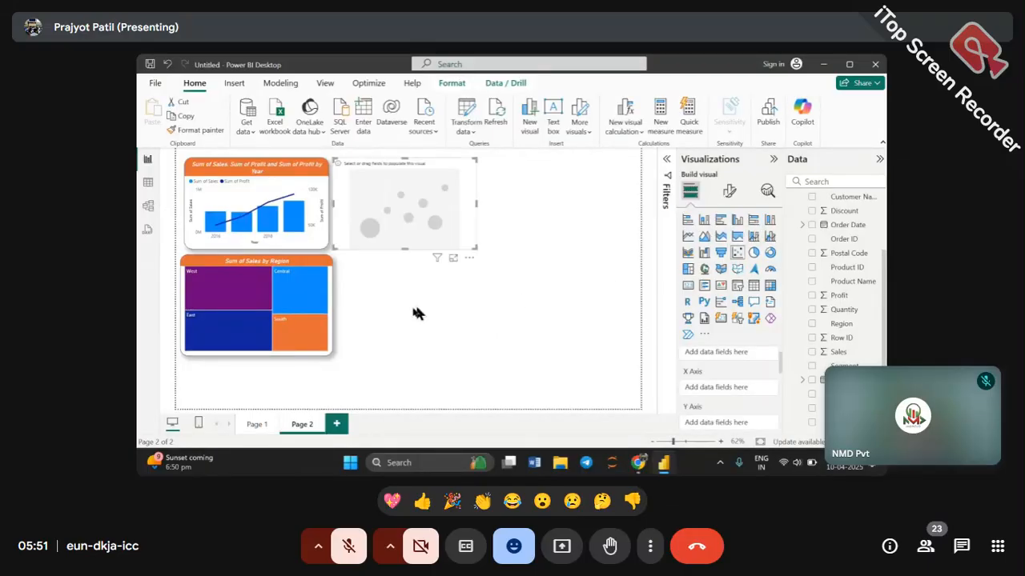
drag(423, 213, 485, 238)
drag(535, 270, 581, 337)
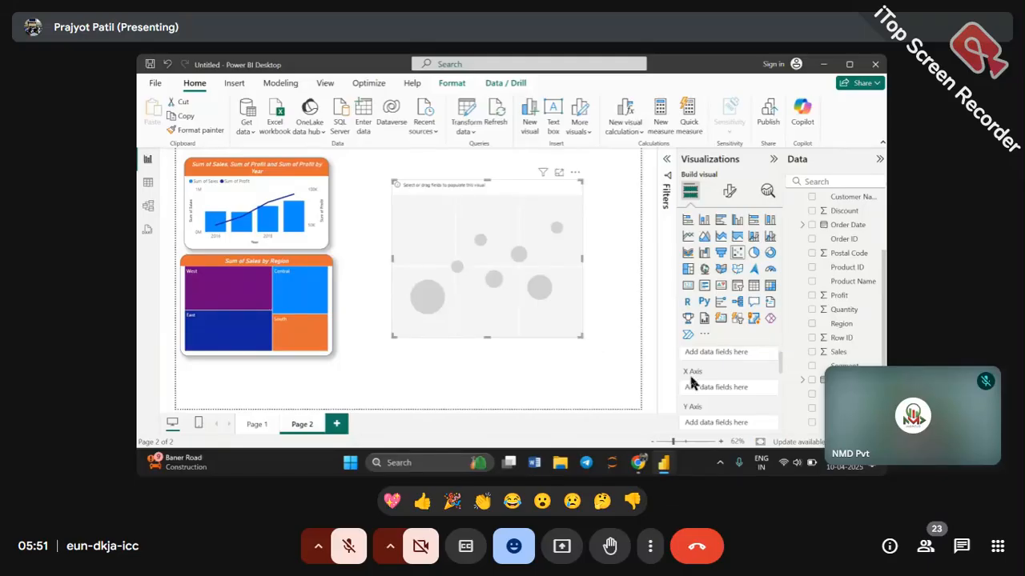
Step: Assign Sales to the scatter chart's X axis and Profit to its Y axis
scroll(695, 393, down, 1)
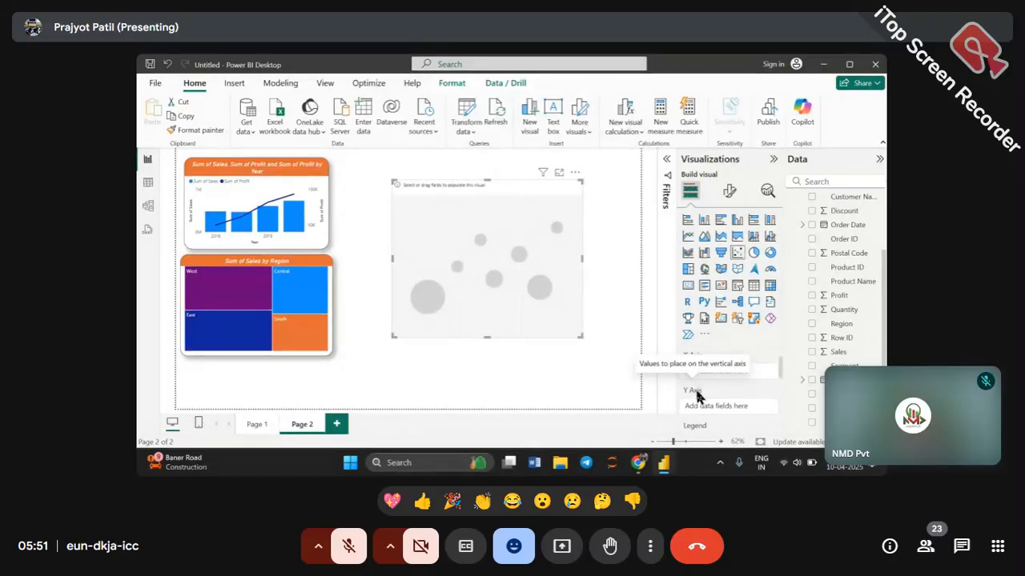
drag(848, 355, 712, 372)
drag(835, 298, 727, 411)
Step: Add Sub-Category to the scatter chart's values and enlarge the chart slightly from its lower-left corner
scroll(743, 386, up, 2)
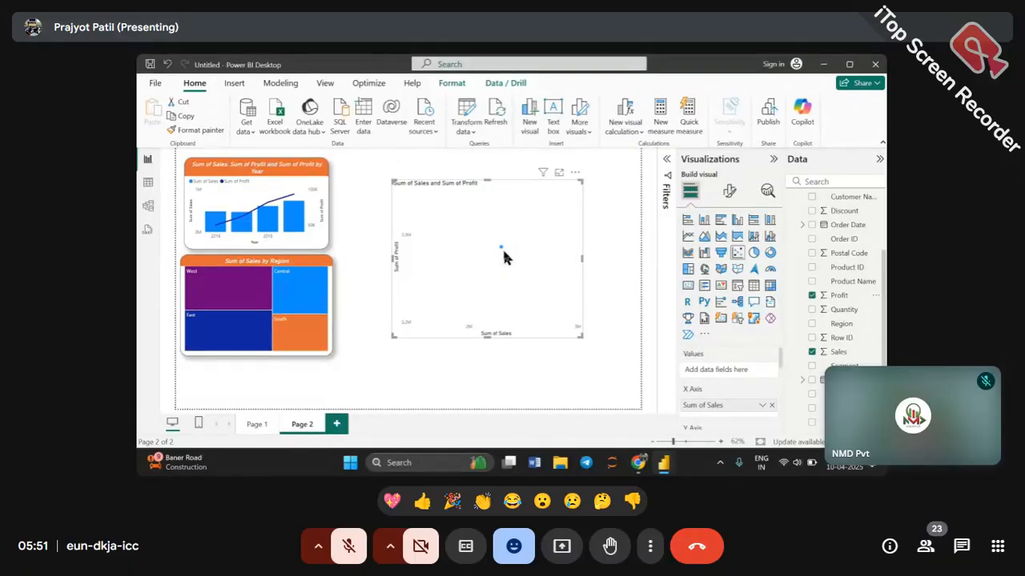
scroll(697, 371, up, 1)
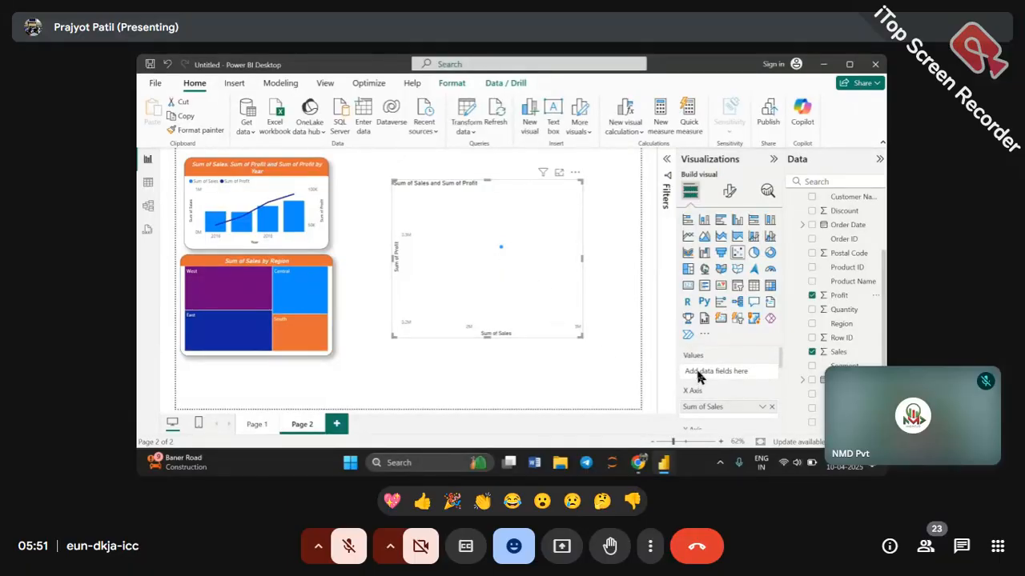
scroll(786, 412, down, 2)
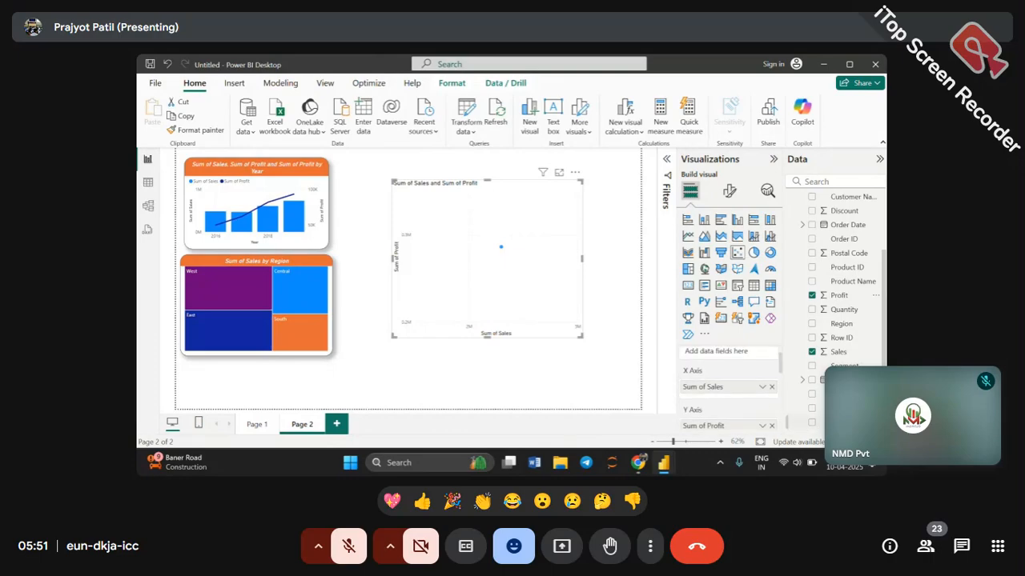
scroll(744, 408, up, 1)
drag(741, 399, 725, 364)
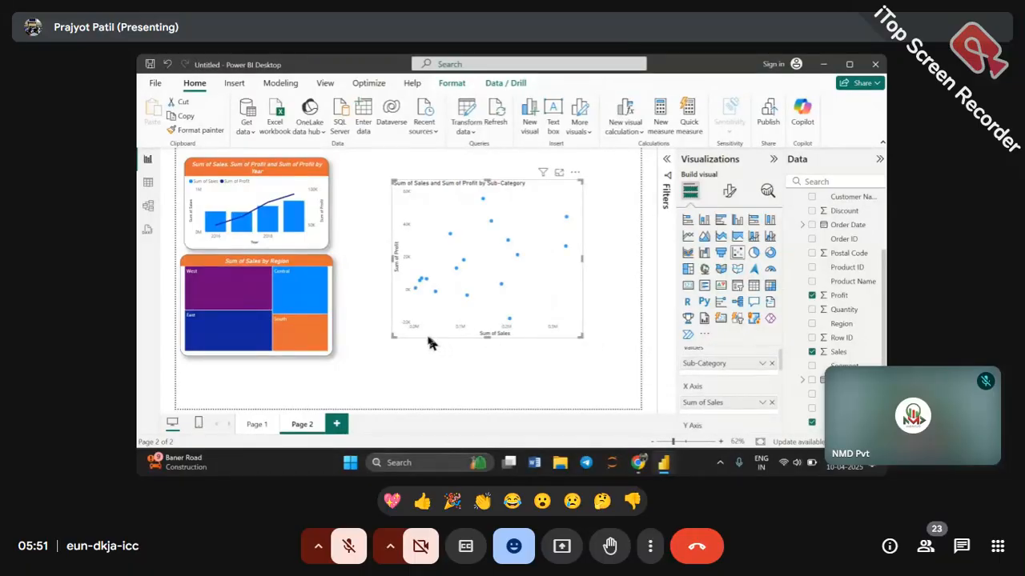
drag(393, 337, 374, 355)
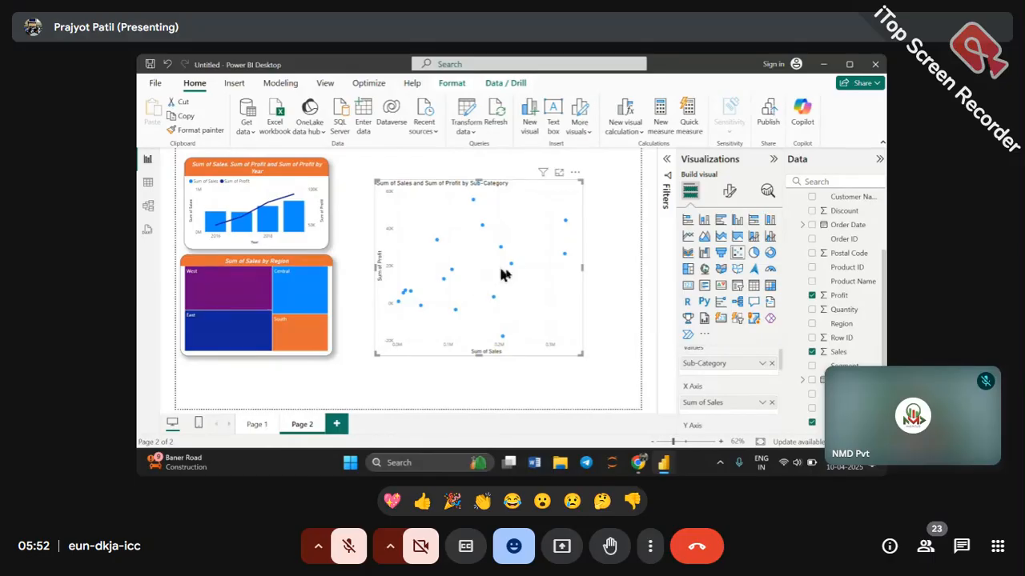
Step: Try Sub-Category as the scatter chart's legend and remove it from the legend again
scroll(731, 390, down, 5)
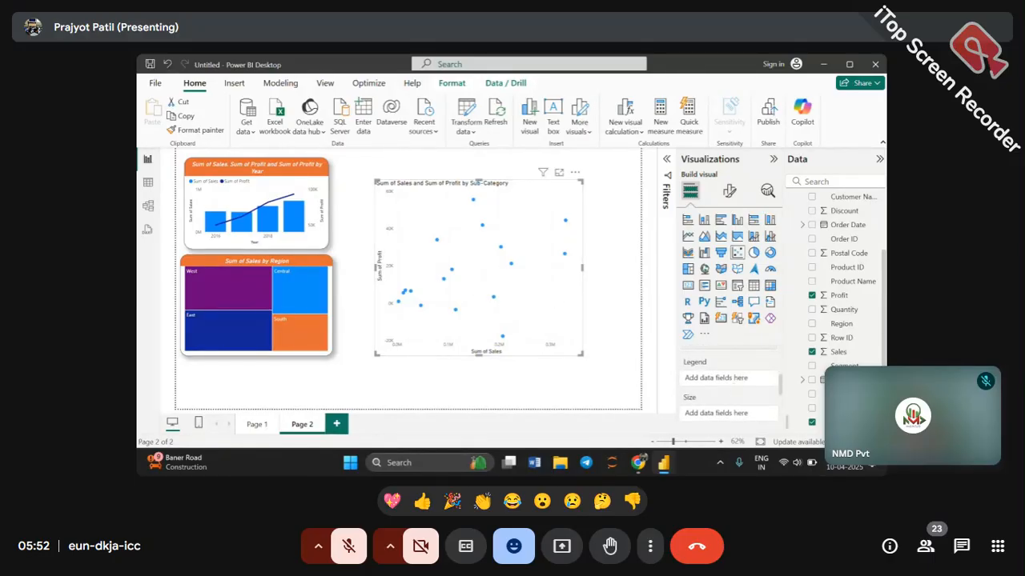
drag(840, 422, 717, 377)
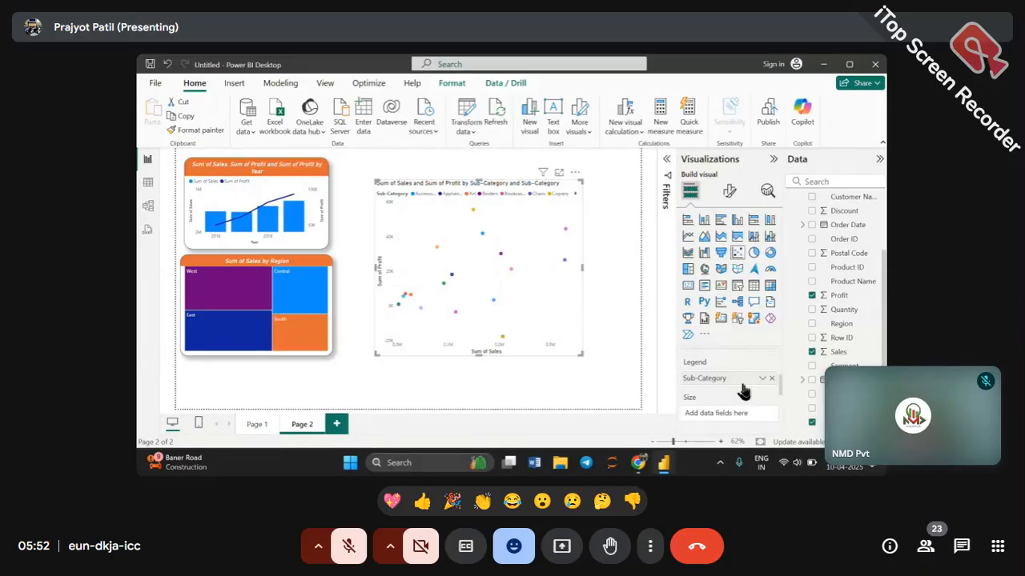
click(771, 380)
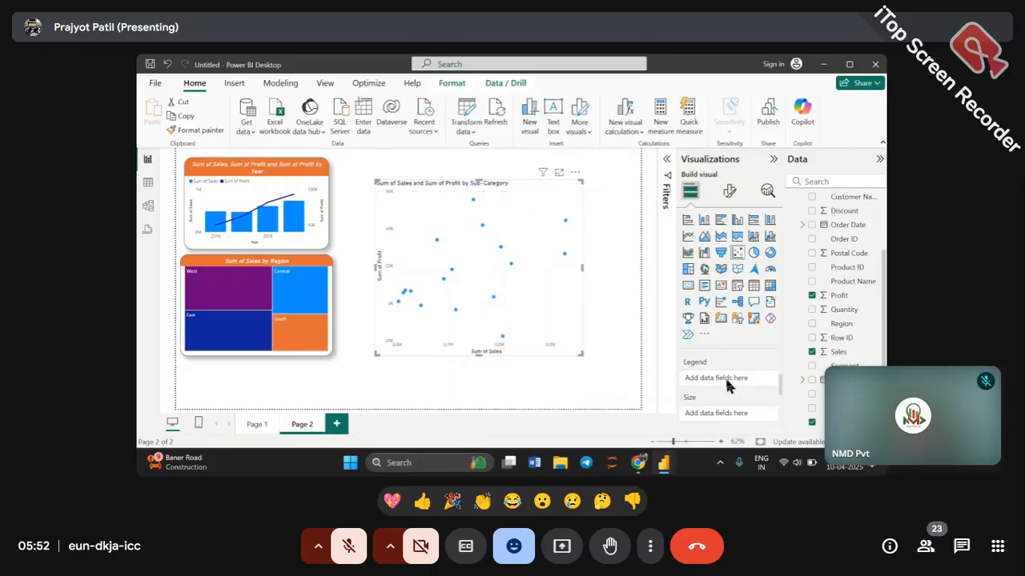
Step: Remove Sub-Category from the scatter chart's values
scroll(771, 380, up, 3)
click(771, 372)
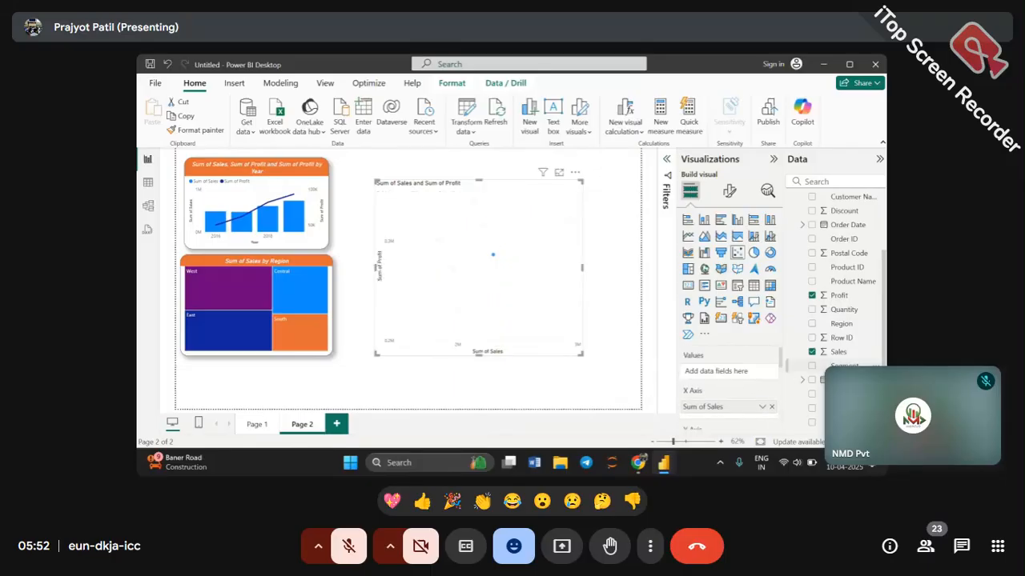
Step: Add Region to the scatter chart's values and use Category as its legend
drag(840, 324, 741, 375)
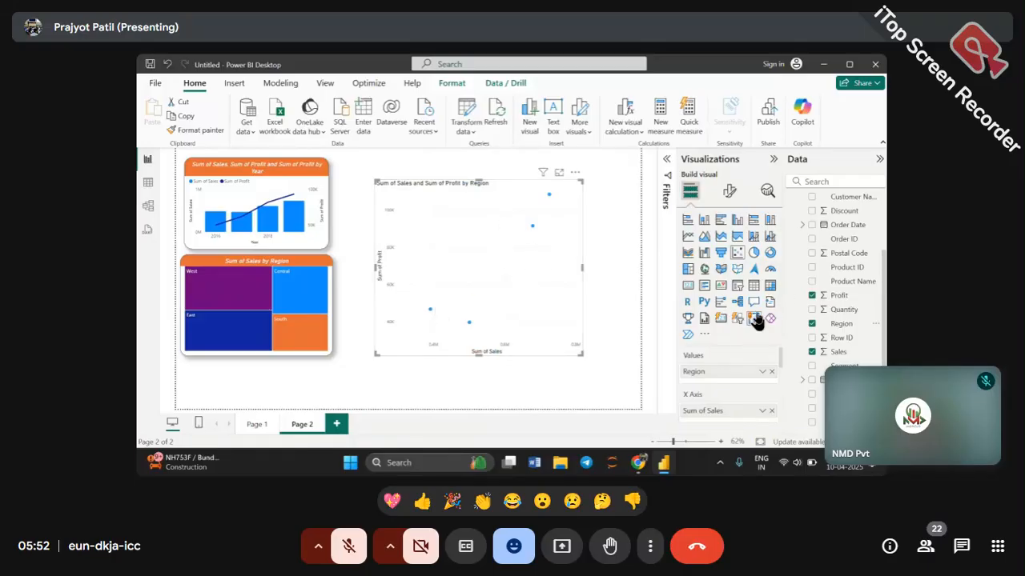
scroll(836, 298, up, 2)
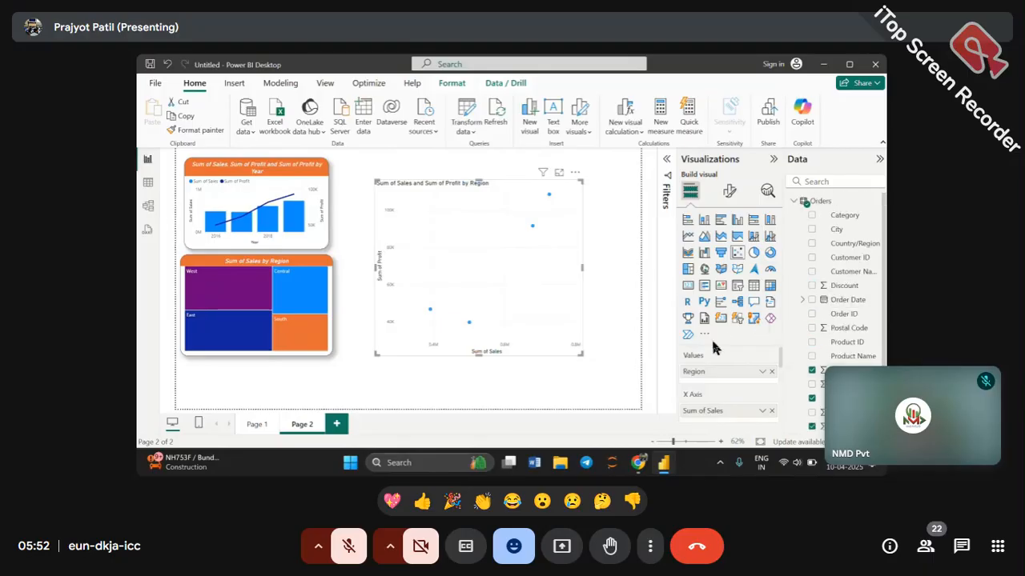
drag(778, 362, 781, 393)
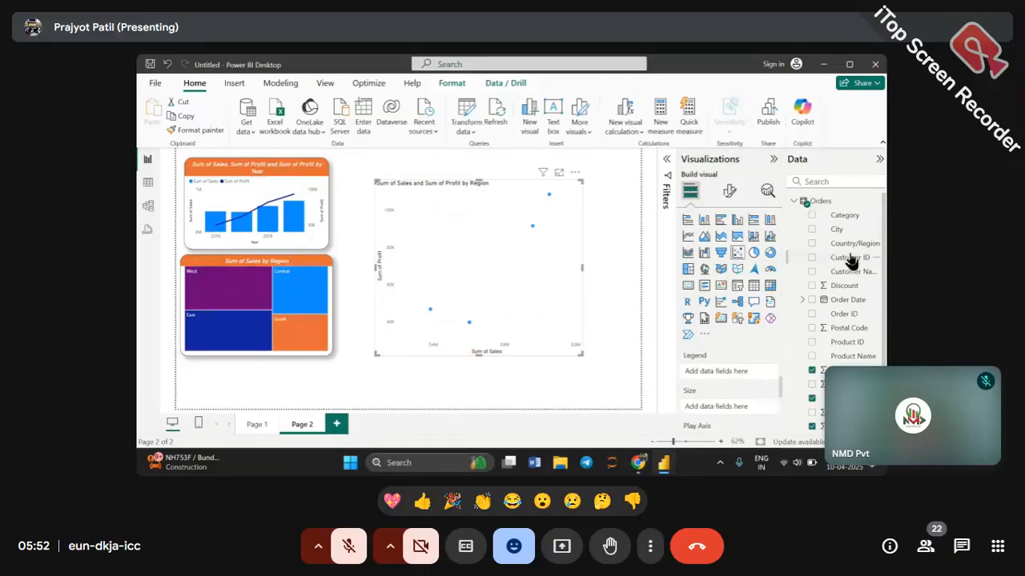
drag(851, 220, 741, 376)
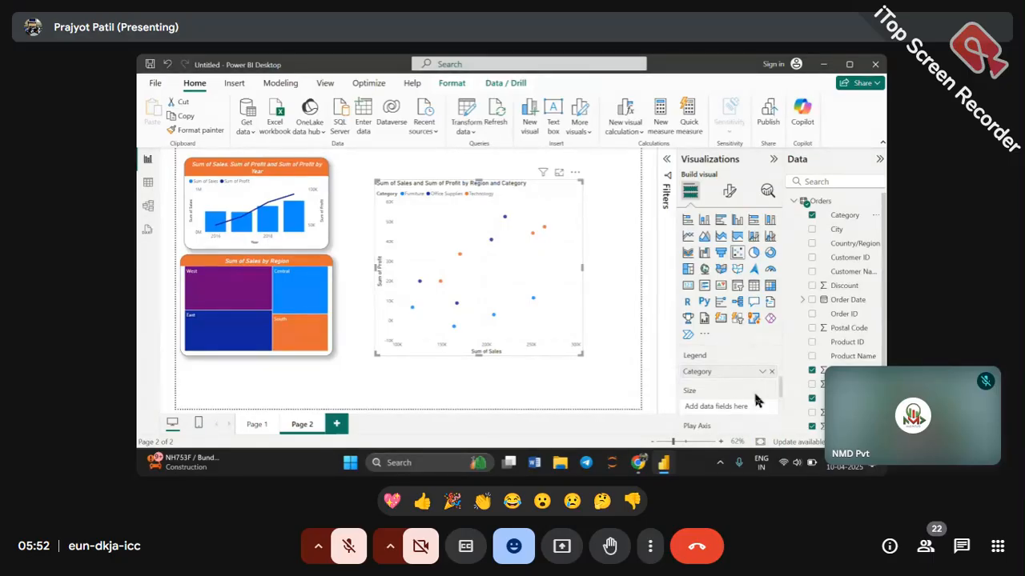
scroll(770, 380, up, 2)
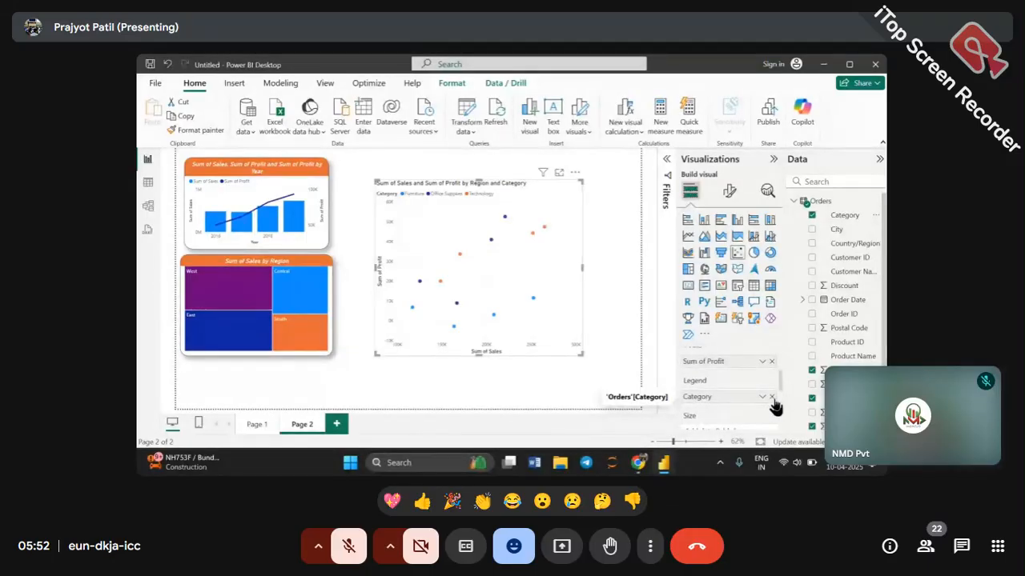
Step: Try Region in place of Category as the scatter chart's legend and restore Category
click(771, 397)
scroll(710, 391, up, 2)
scroll(710, 390, down, 2)
drag(833, 398, 730, 400)
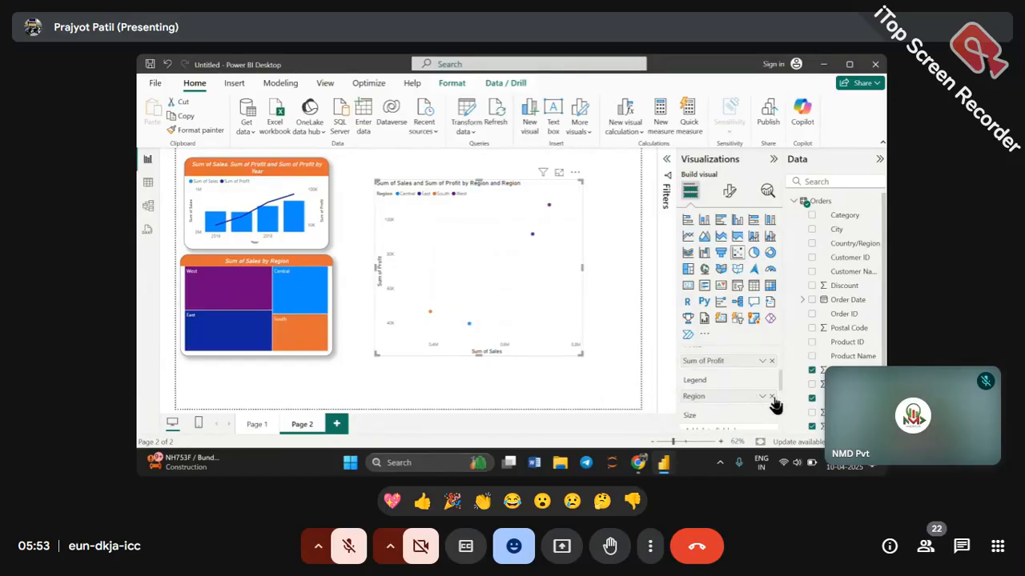
click(772, 398)
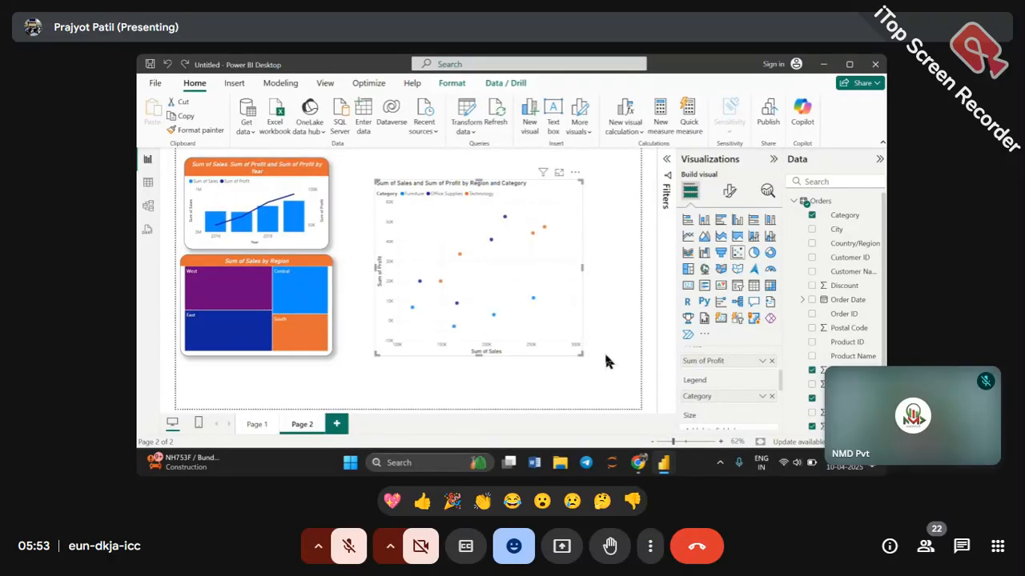
Step: Enlarge the scatter chart slightly from its lower-right corner and size its bubbles by Profit
drag(582, 354, 599, 360)
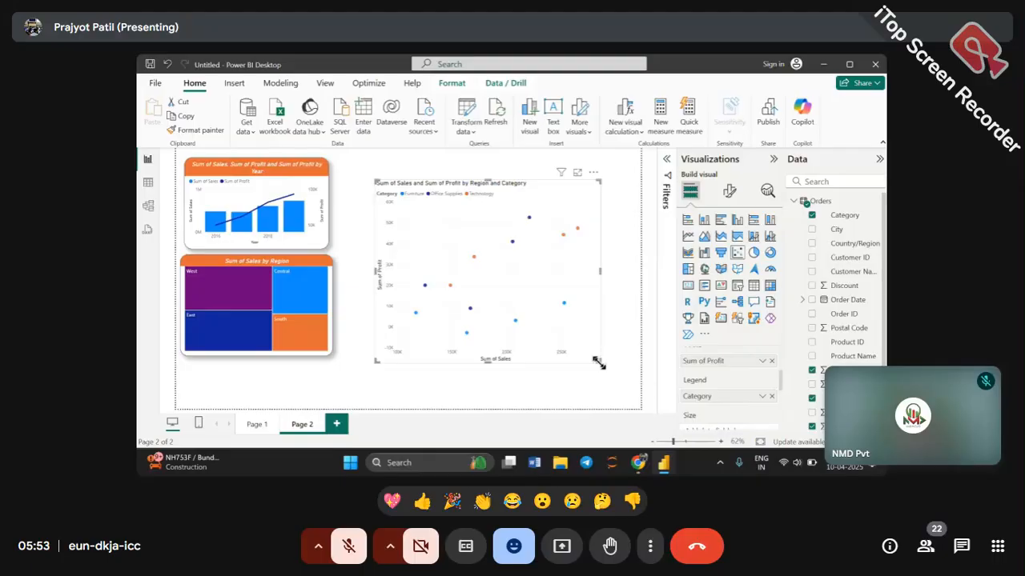
scroll(741, 406, down, 1)
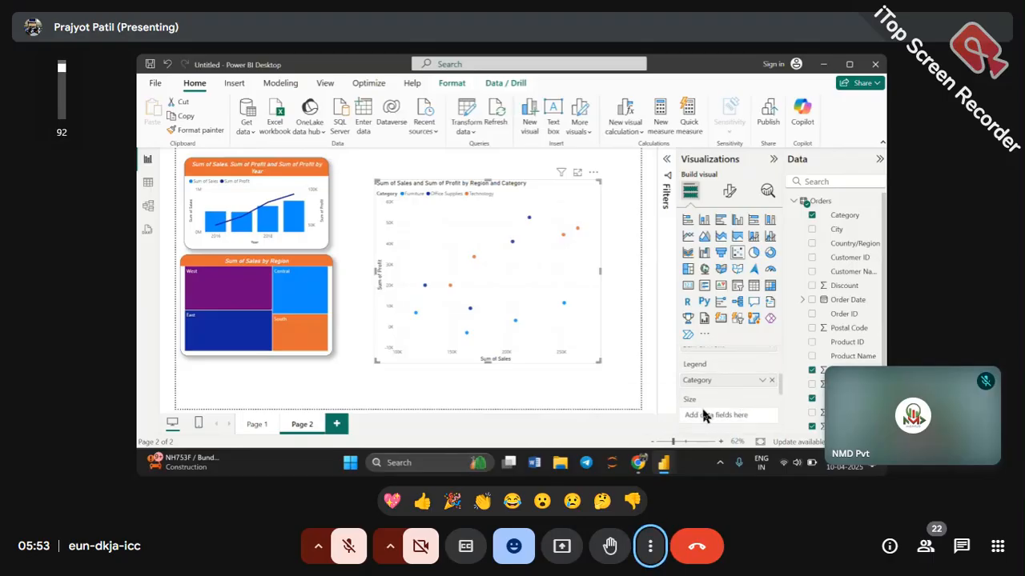
scroll(705, 416, down, 1)
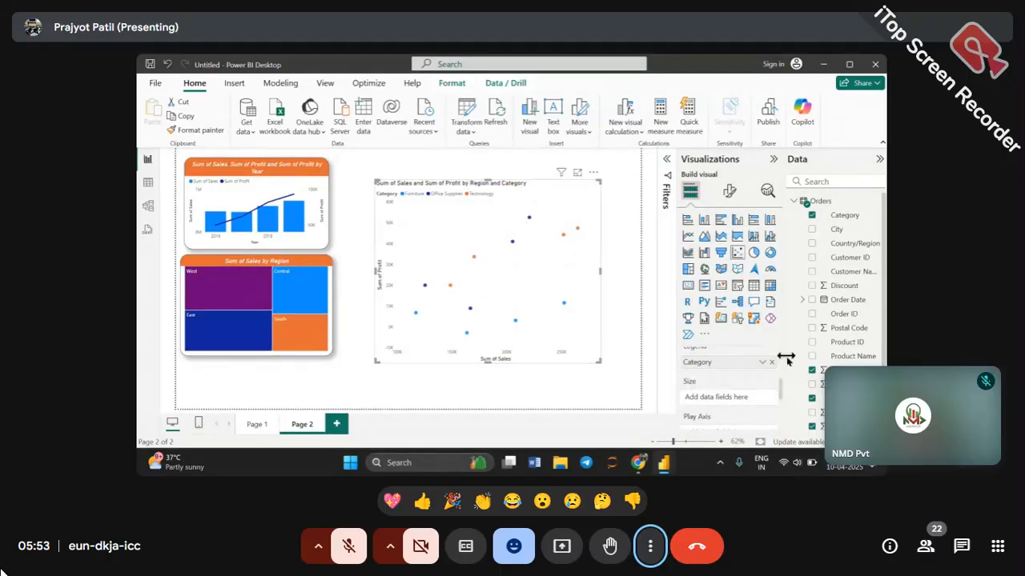
drag(805, 364, 733, 403)
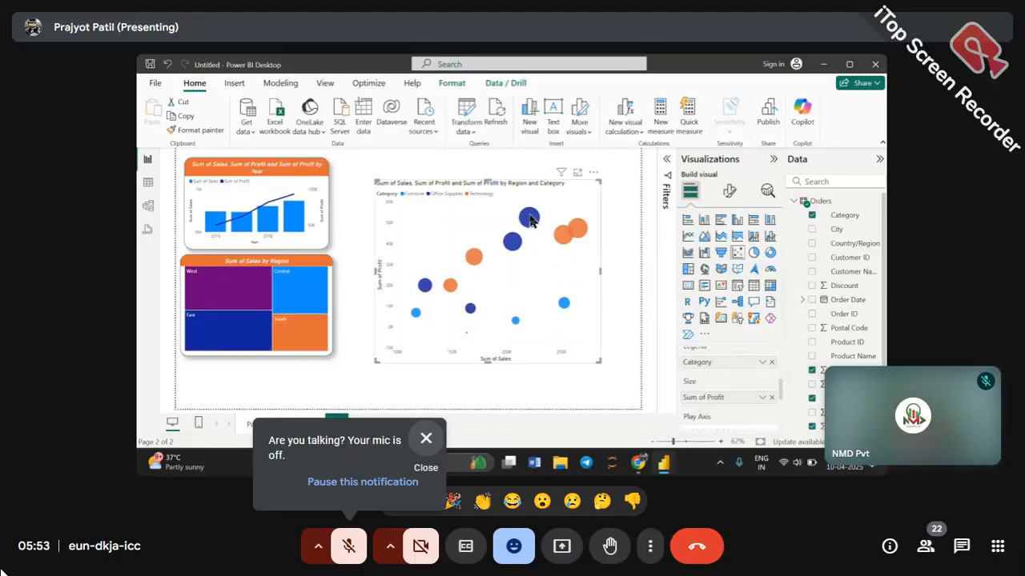
mouse_move(528, 224)
mouse_move(468, 341)
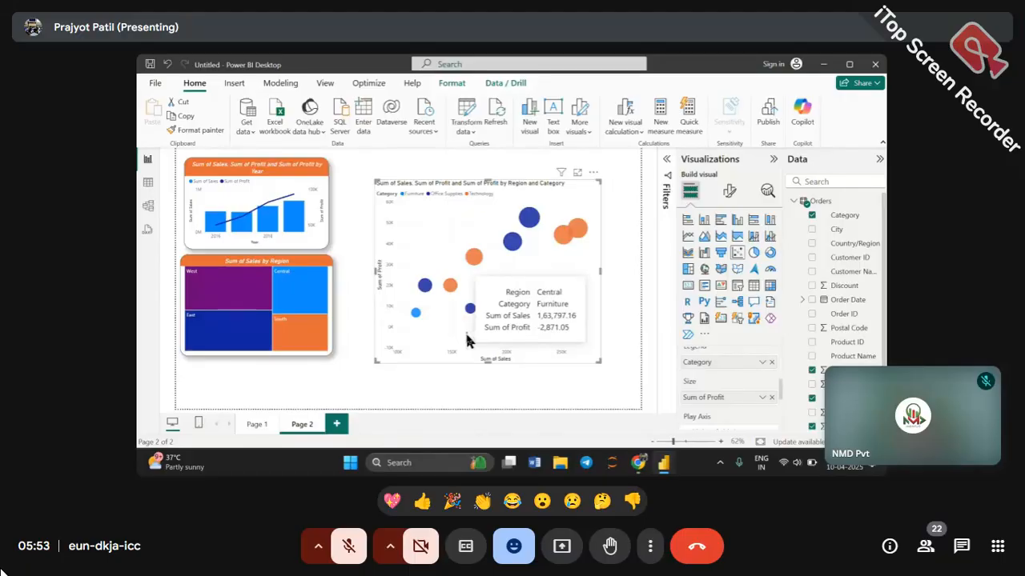
Step: Add Order Date to the scatter chart's play axis and switch it to the date hierarchy, using the Year level
scroll(713, 396, down, 1)
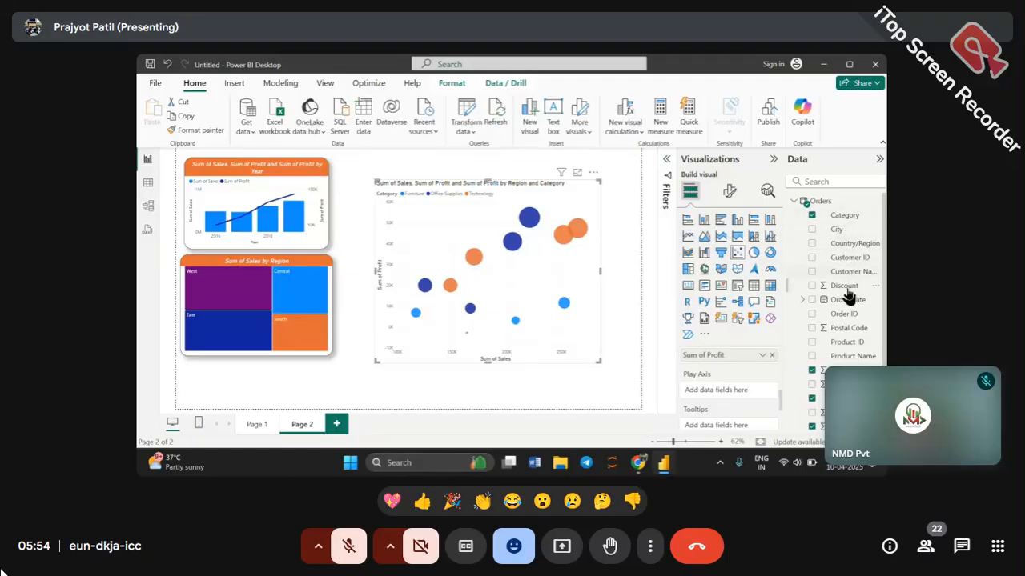
drag(848, 298, 739, 400)
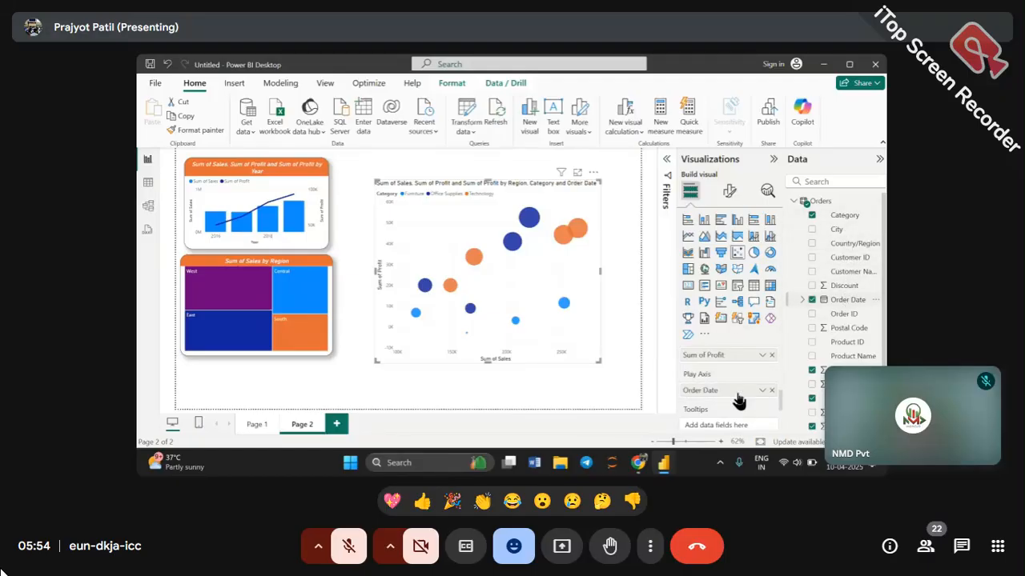
scroll(738, 400, down, 2)
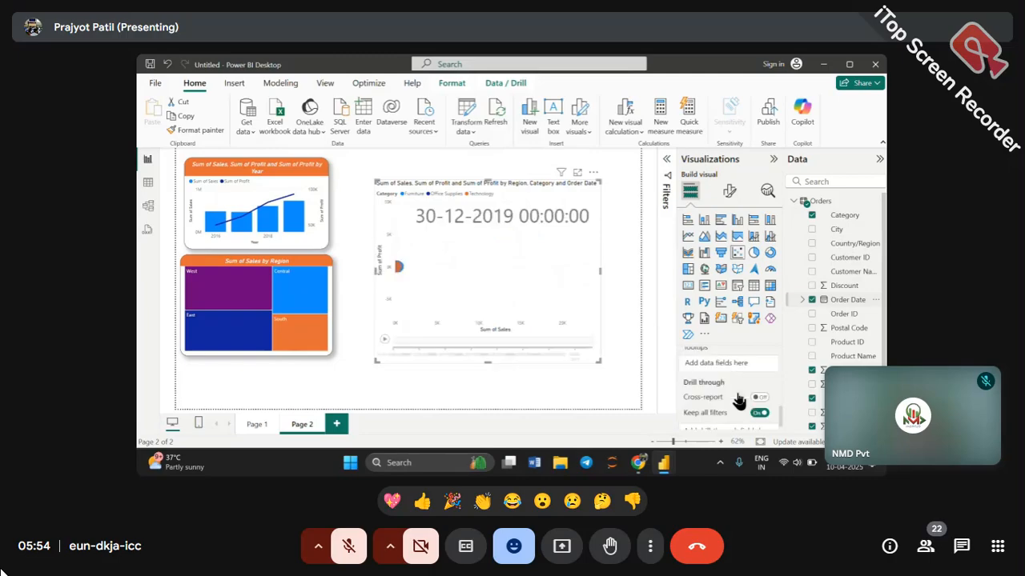
scroll(738, 401, up, 2)
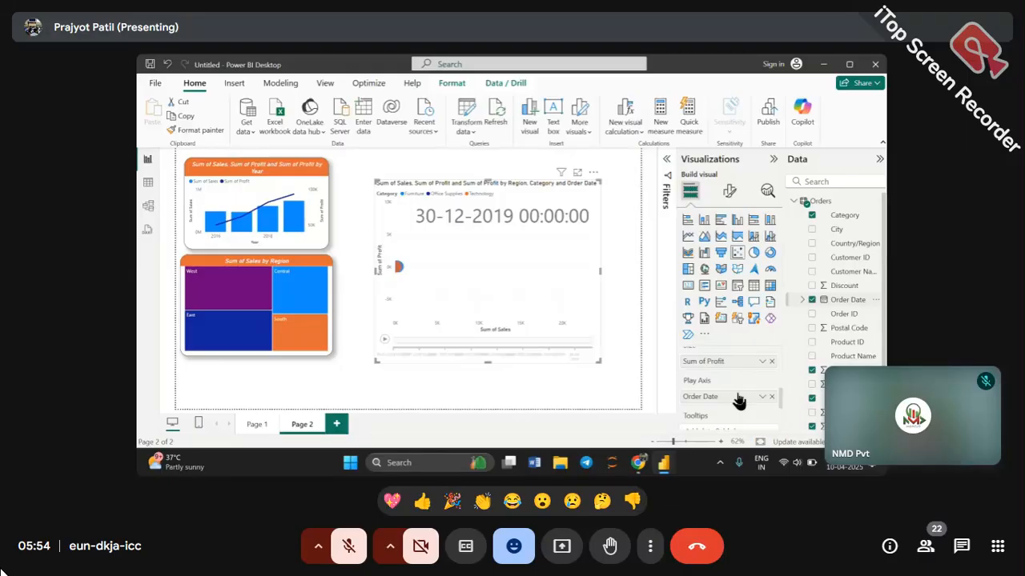
right_click(738, 398)
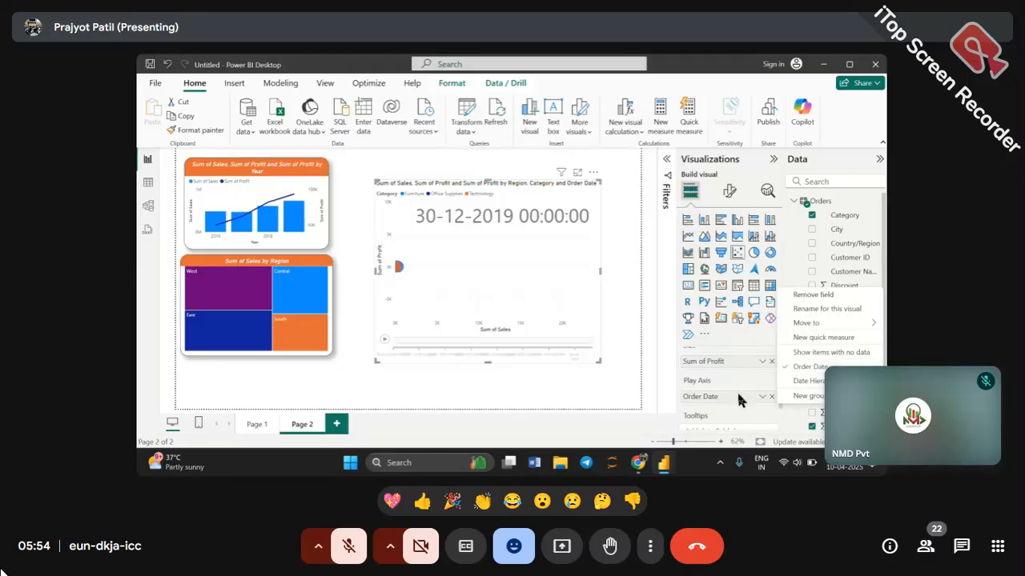
click(810, 383)
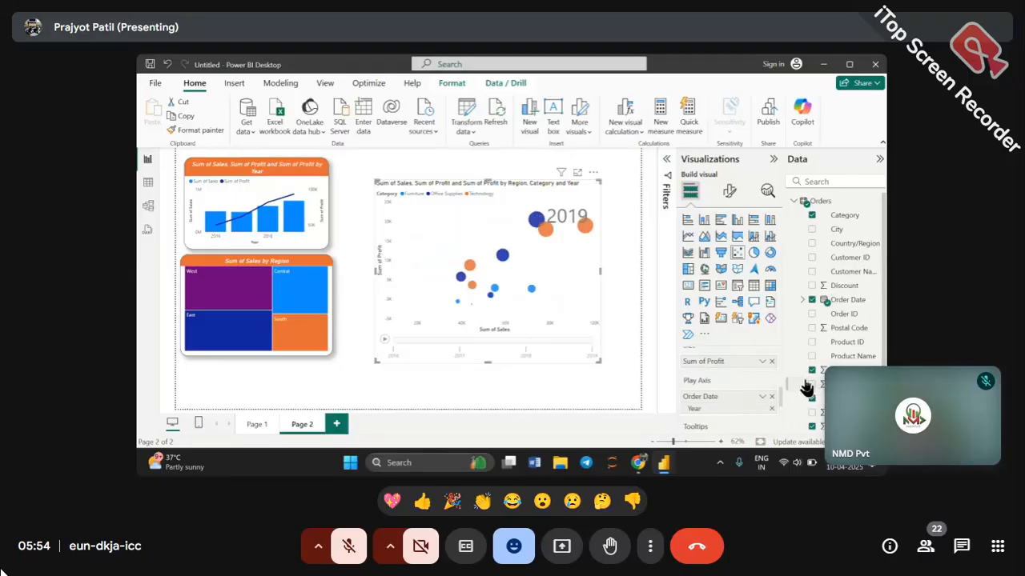
Step: Play the scatter chart's yearly animation and trace the paths of the West Office Supplies bubble and the two highest Technology bubbles
click(384, 339)
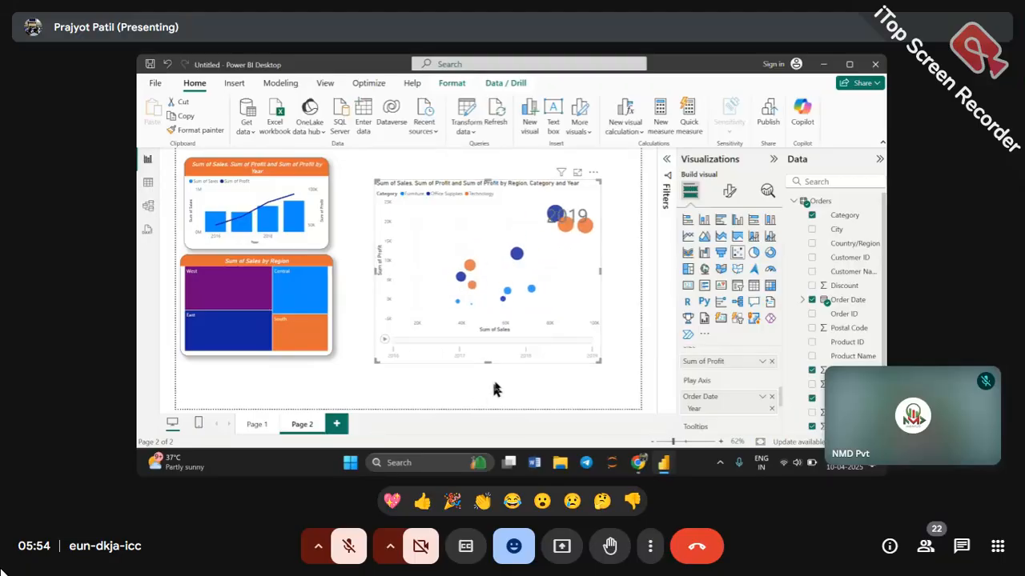
click(556, 226)
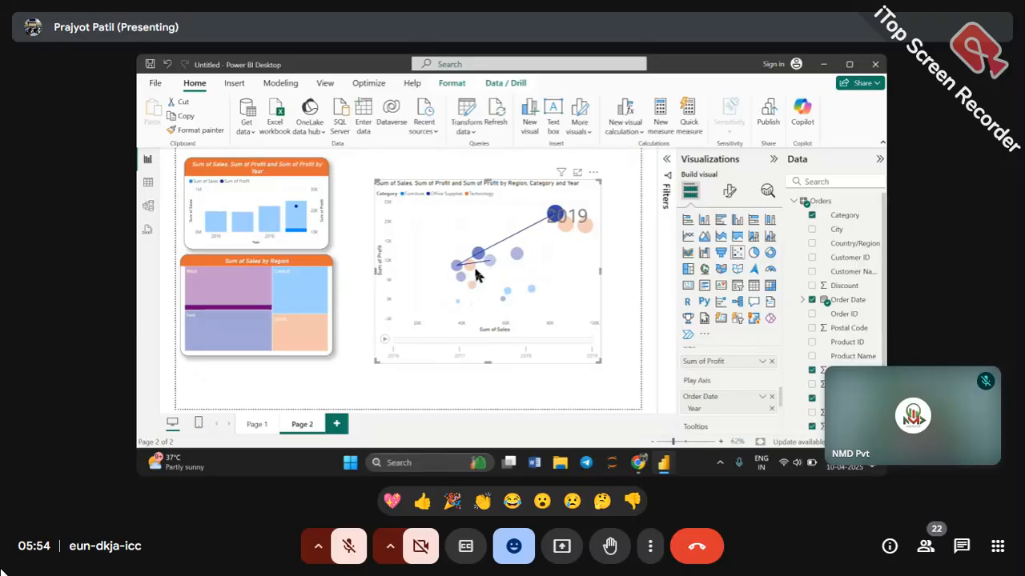
mouse_move(459, 276)
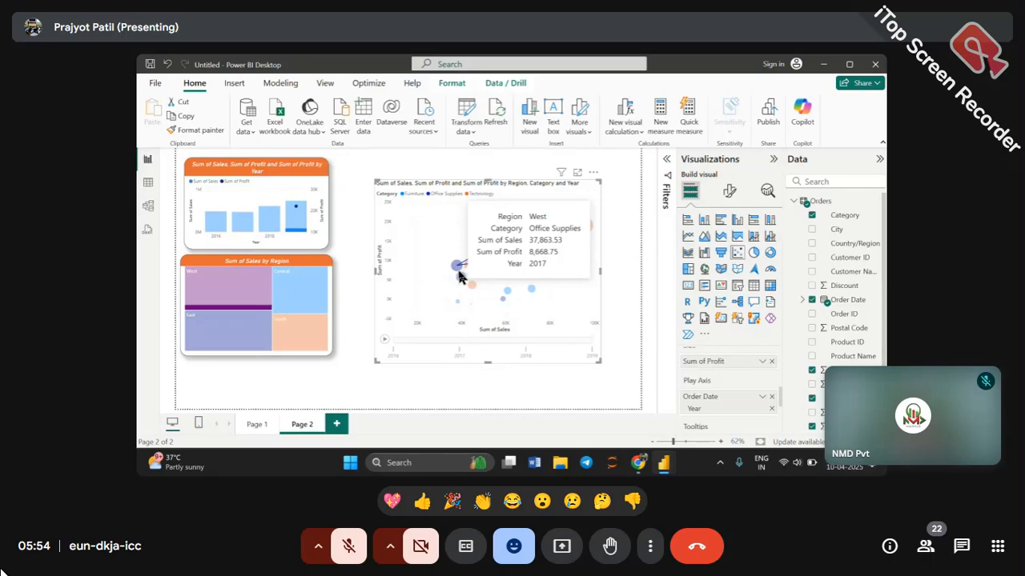
click(385, 340)
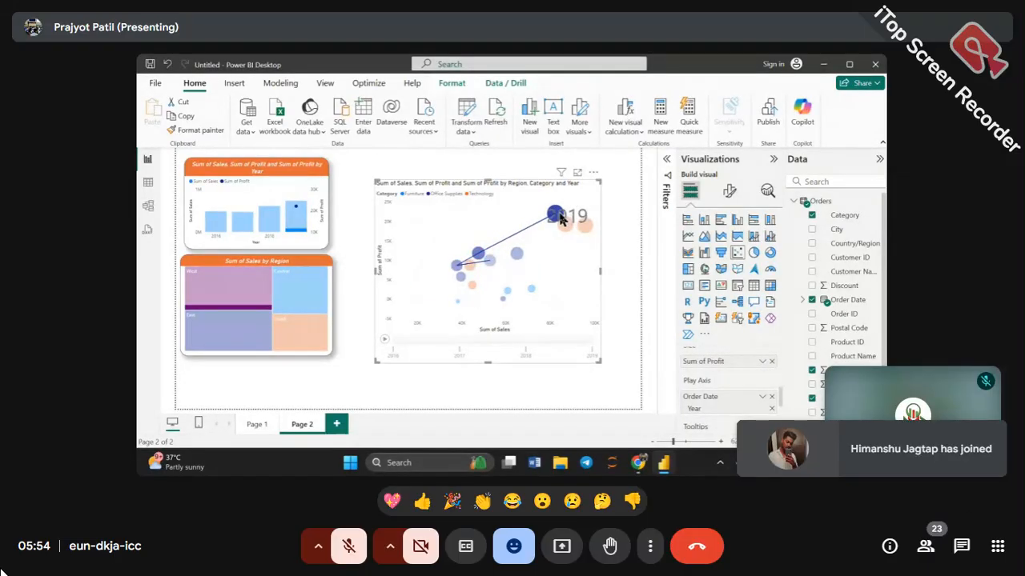
mouse_move(559, 219)
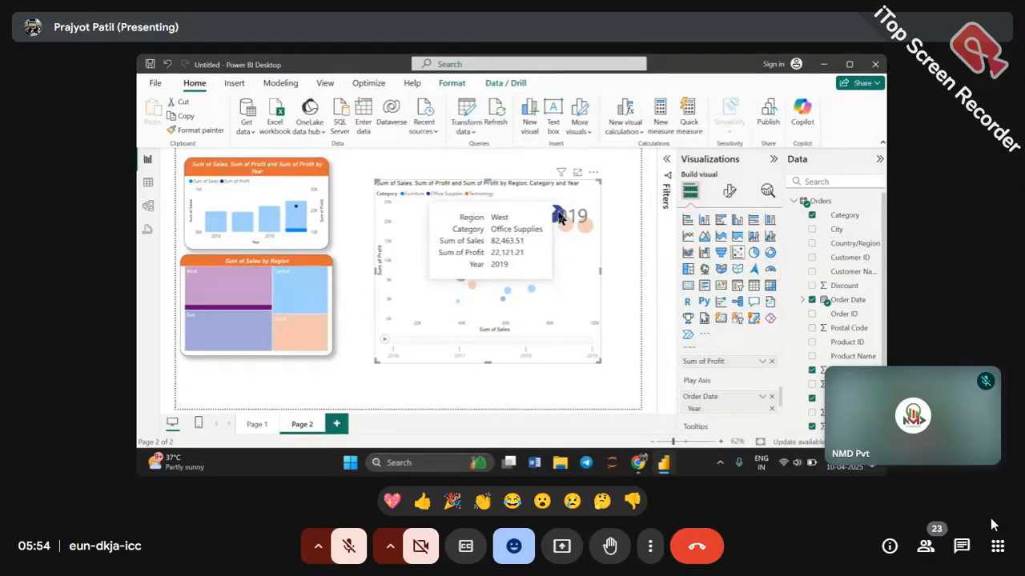
click(585, 234)
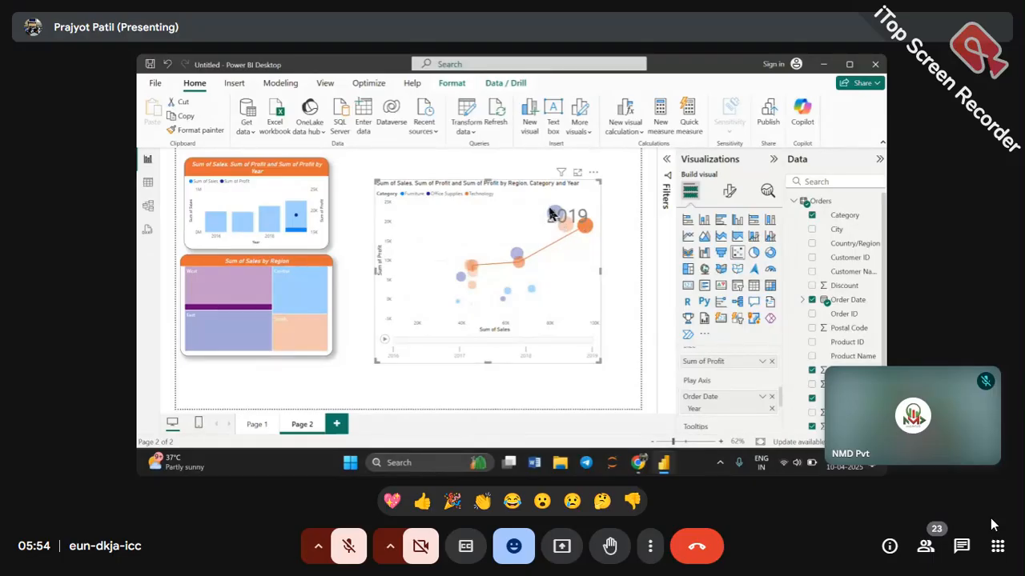
click(556, 216)
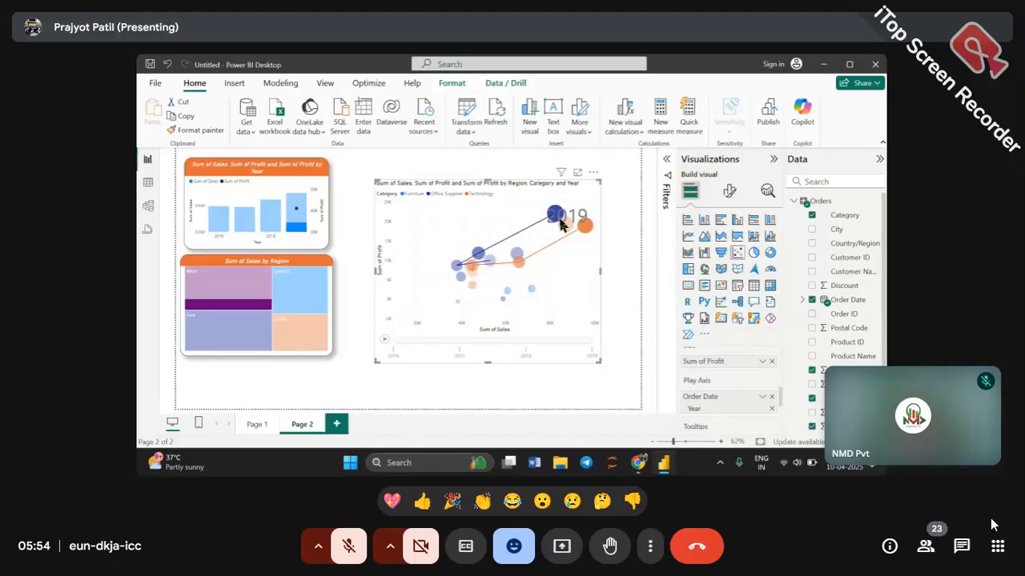
click(565, 224)
click(381, 343)
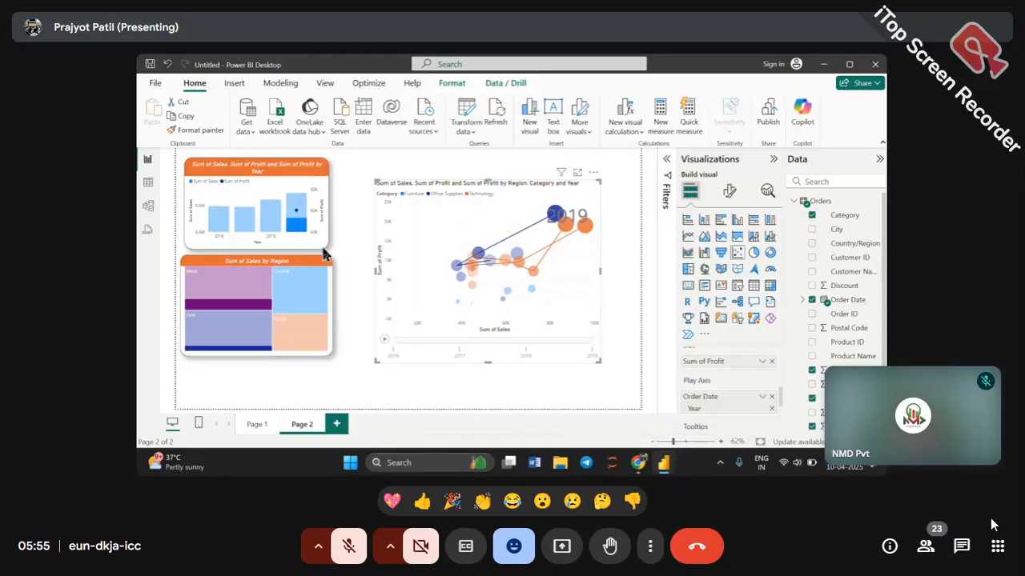
Step: Copy the combo chart's formatting onto the scatter chart and place the scatter chart, reduced in size, directly beside the combo chart
click(320, 201)
click(213, 132)
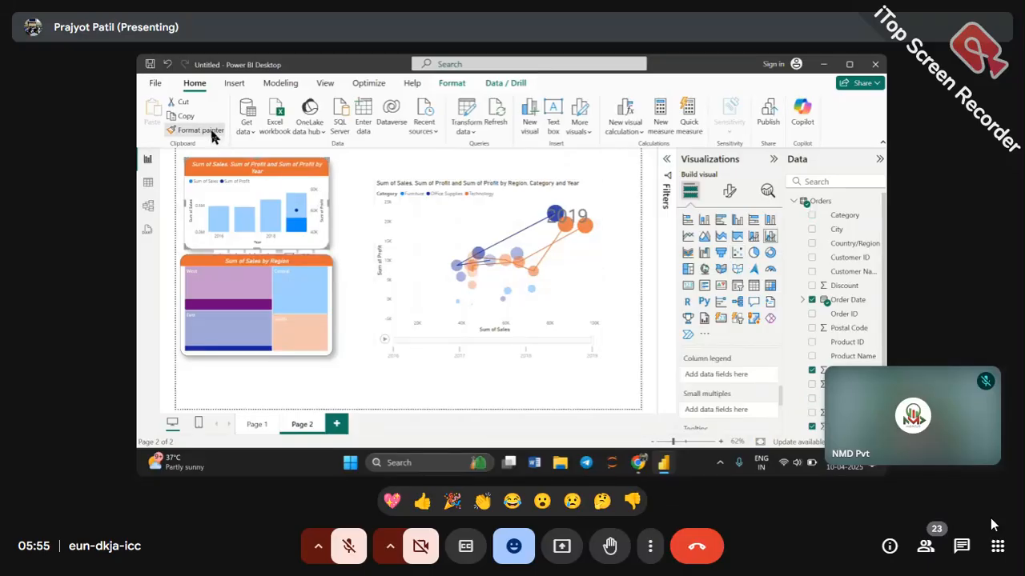
click(569, 266)
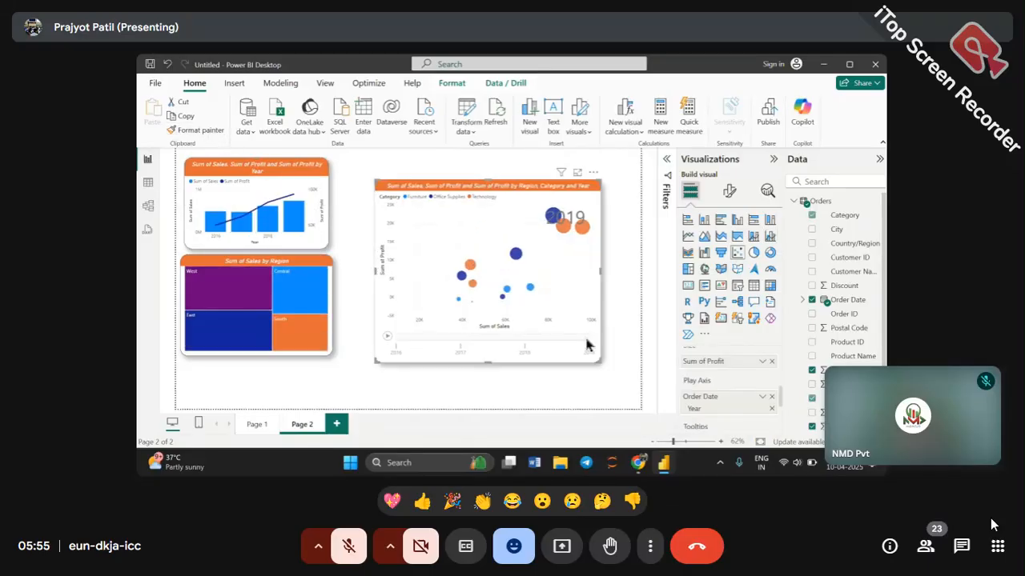
mouse_move(599, 359)
mouse_down()
mouse_move(578, 288)
mouse_move(552, 338)
mouse_move(564, 340)
mouse_up()
drag(543, 275, 501, 253)
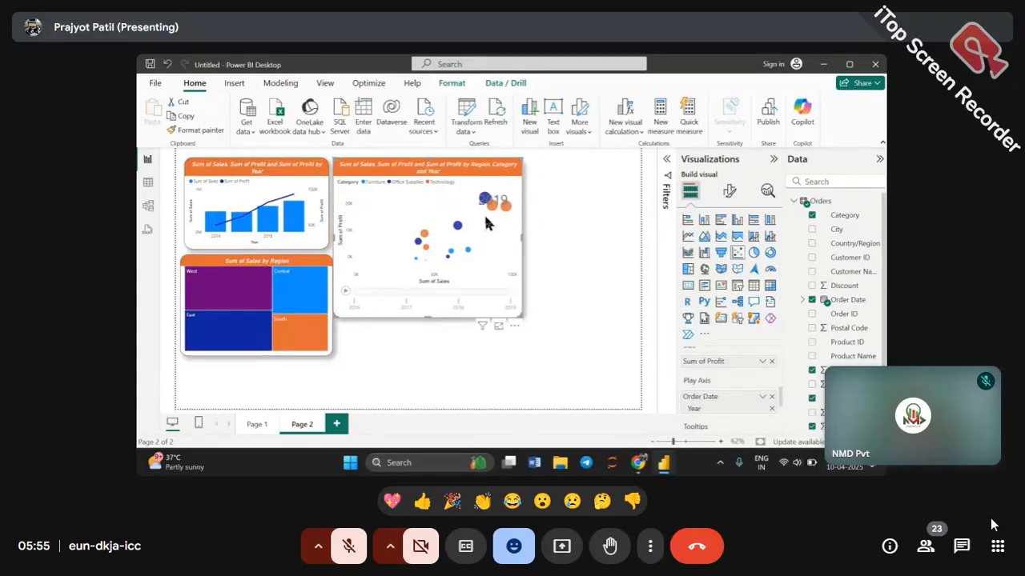
Step: Change the scatter chart's marker shape to triangles for all series
click(725, 191)
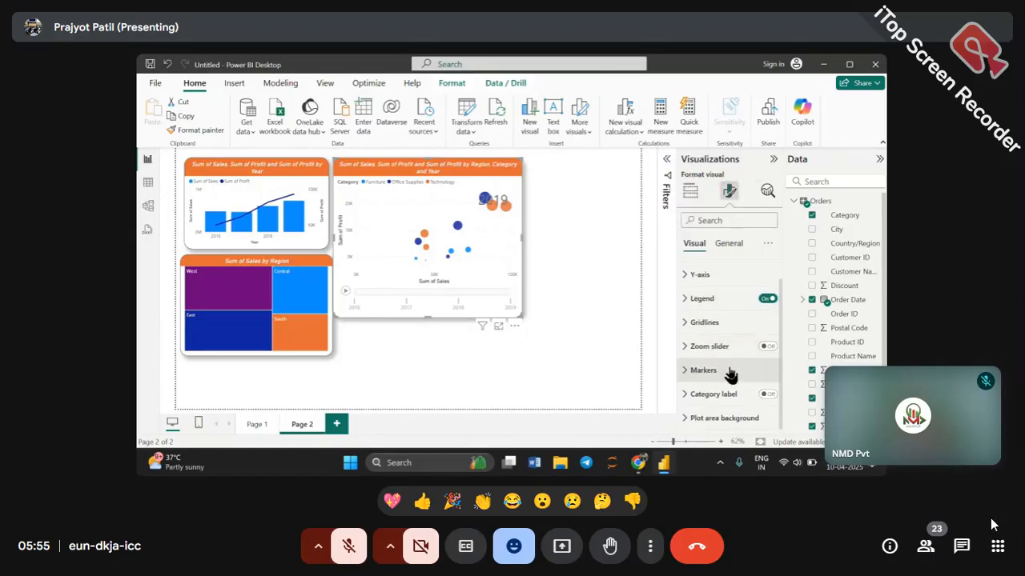
click(727, 369)
scroll(729, 364, down, 3)
click(729, 355)
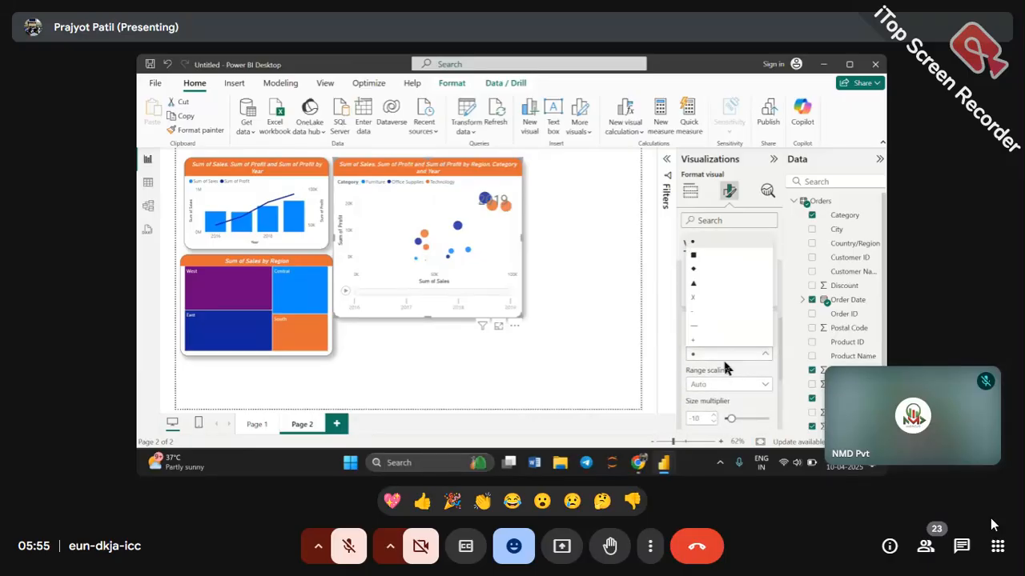
click(698, 287)
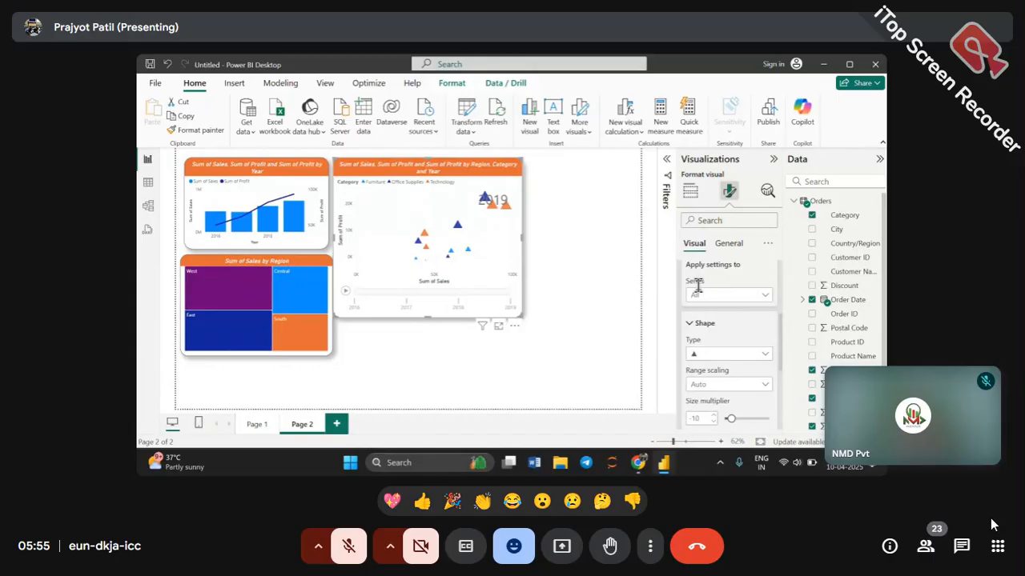
click(717, 296)
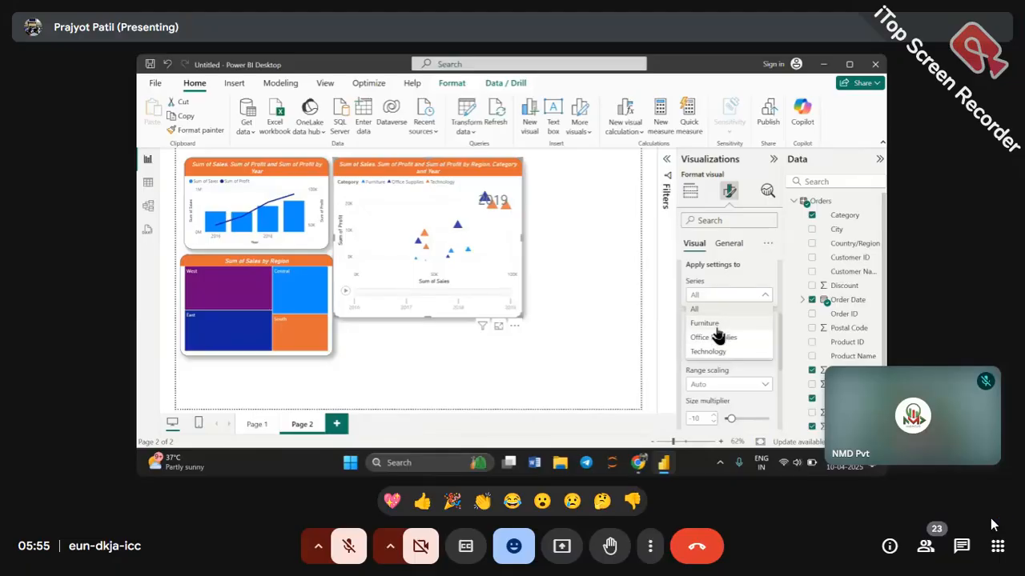
click(724, 284)
scroll(720, 305, up, 2)
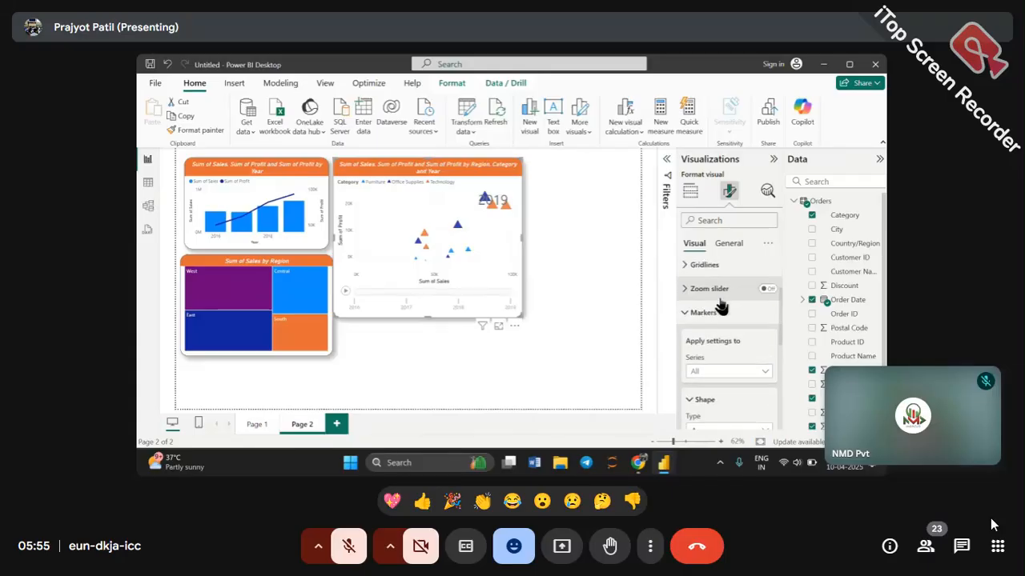
Step: Make the scatter chart narrower and taller, and shift it slightly down and away from the combo chart and treemap
drag(520, 314, 498, 354)
drag(476, 279, 484, 283)
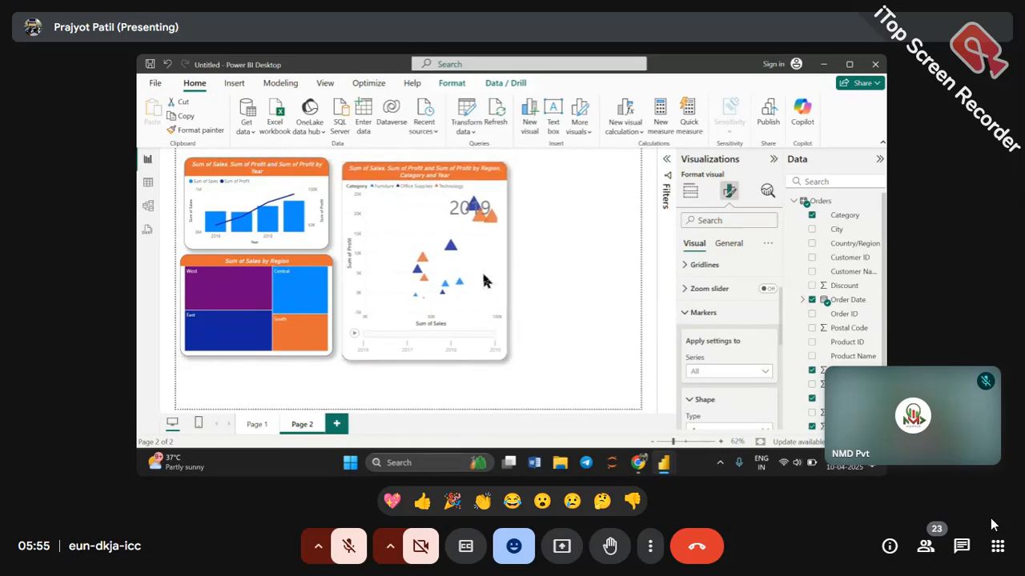
Step: Narrow the Sum of Sales by Region treemap so its edge lines up with the combo chart above it
click(324, 293)
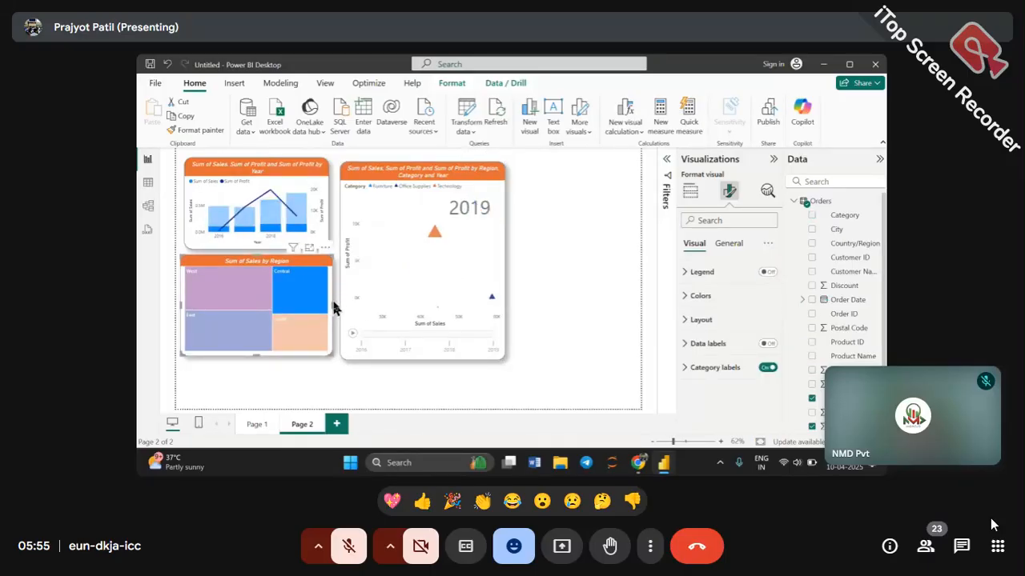
drag(334, 308, 327, 309)
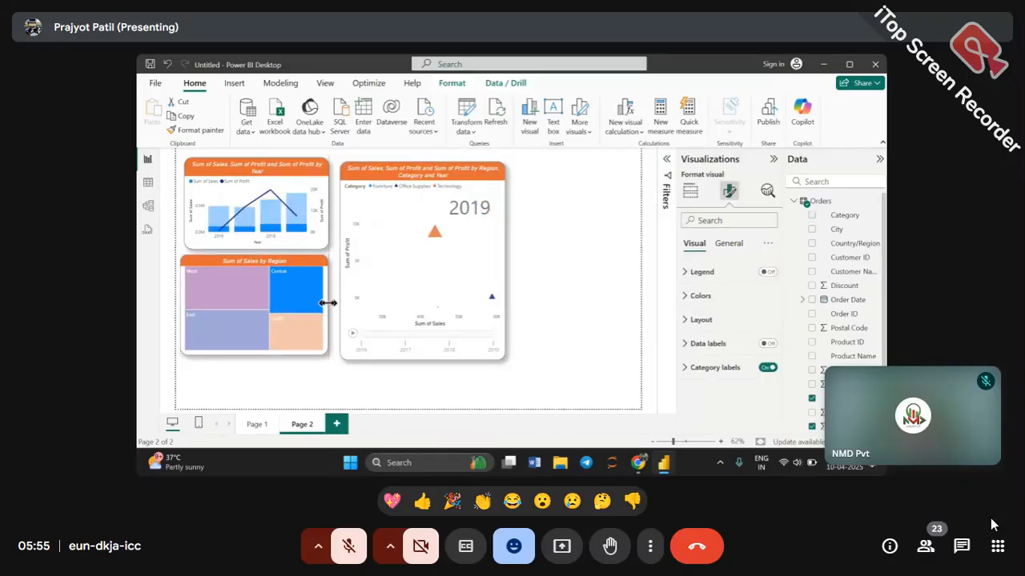
click(553, 261)
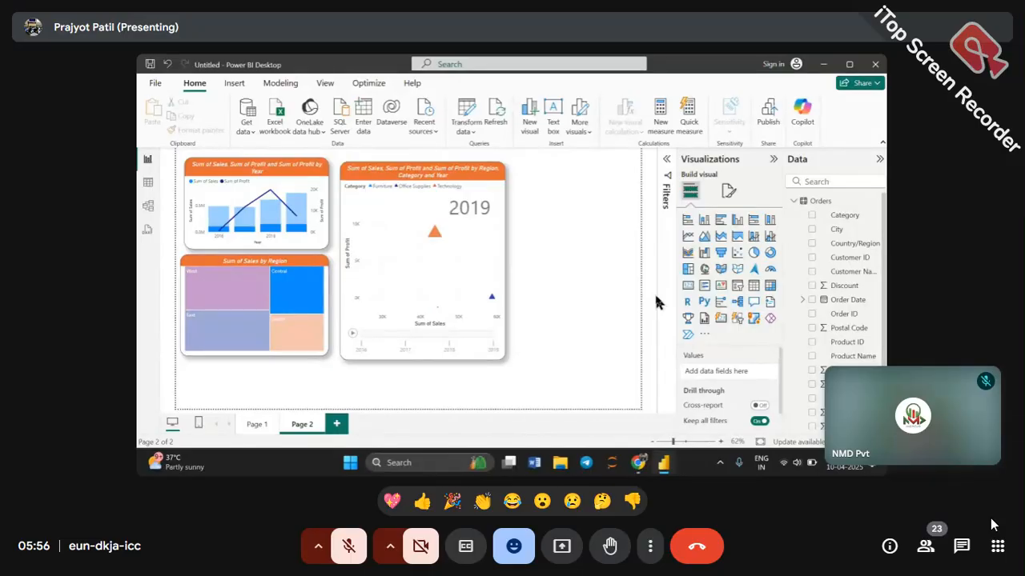
Step: Insert a waterfall chart beside the scatter chart with Order Date as its category and the count of Product Name on its Y-axis
click(703, 253)
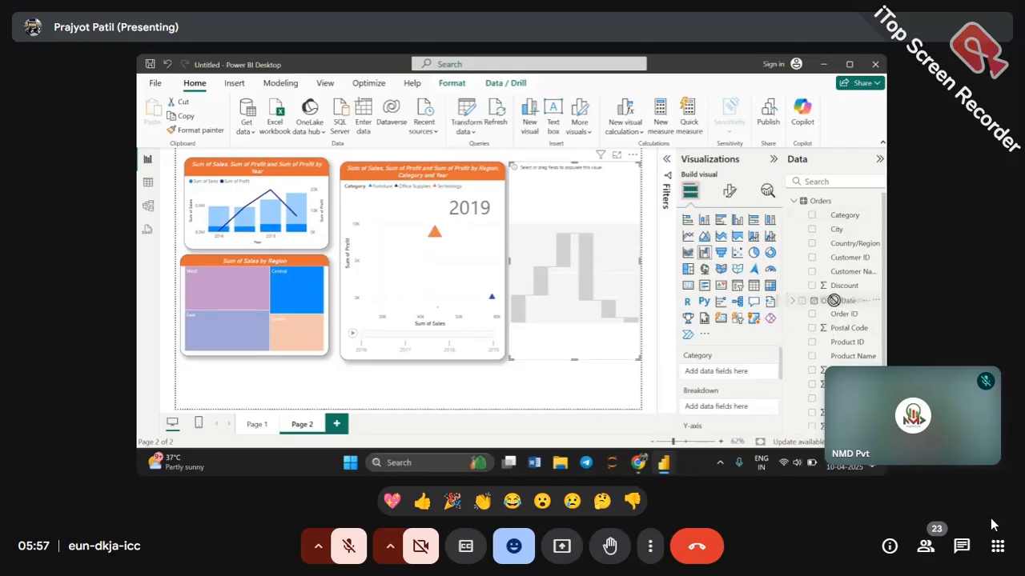
scroll(728, 390, down, 2)
scroll(729, 393, up, 2)
drag(847, 303, 730, 374)
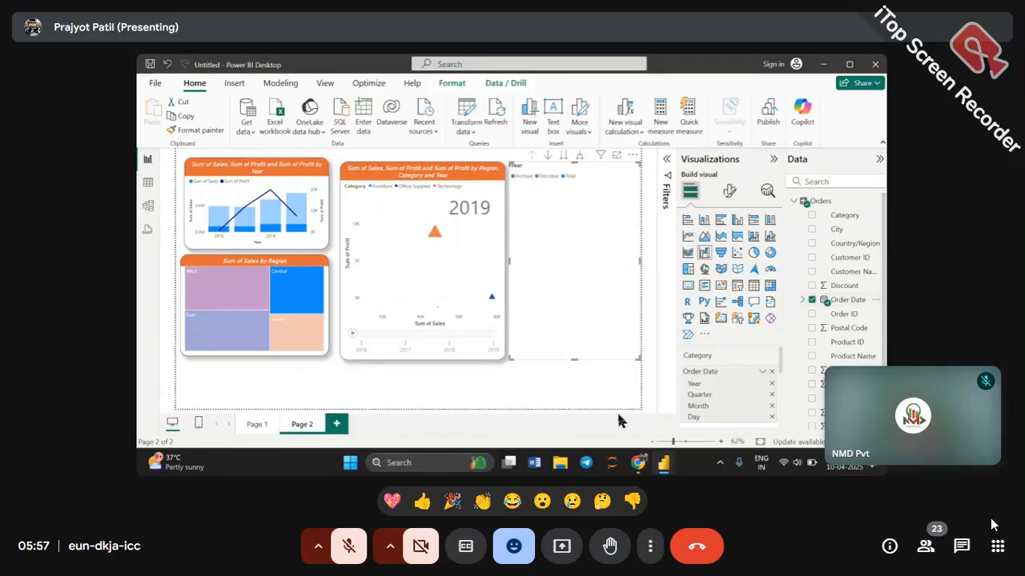
scroll(752, 397, down, 1)
scroll(752, 398, down, 3)
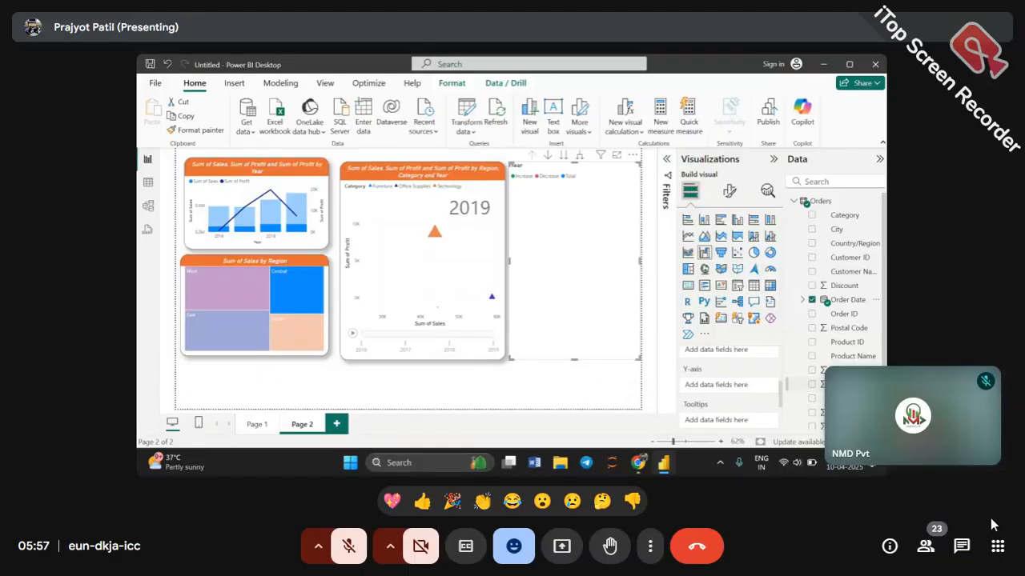
drag(848, 356, 735, 392)
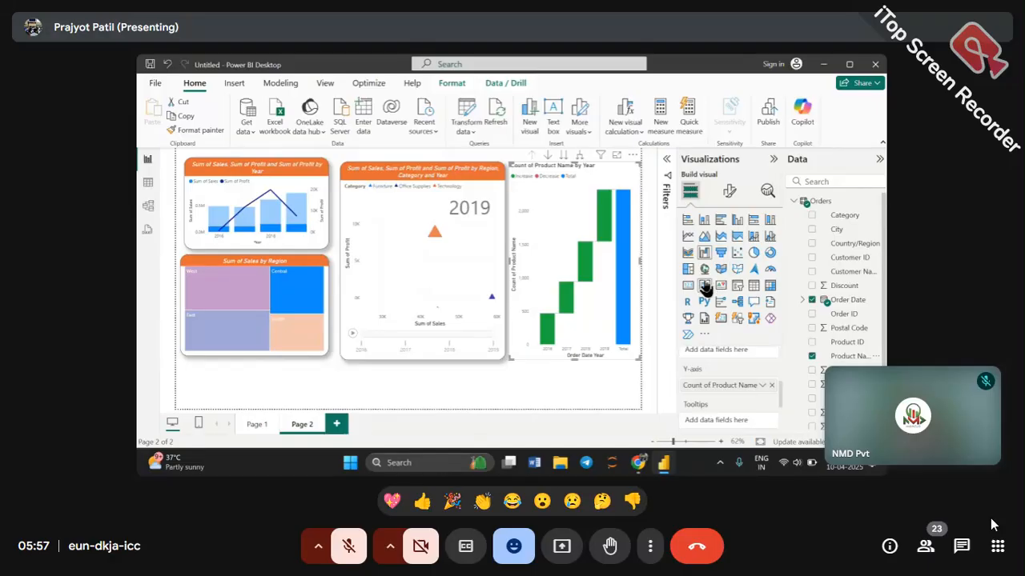
Step: Turn on data labels for the waterfall chart
click(729, 191)
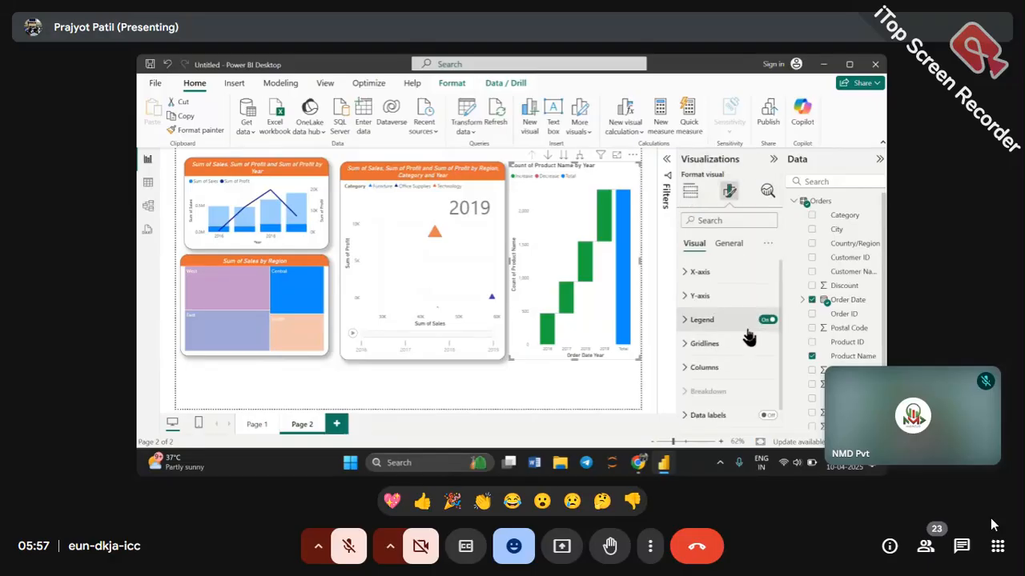
scroll(732, 341, down, 1)
click(766, 396)
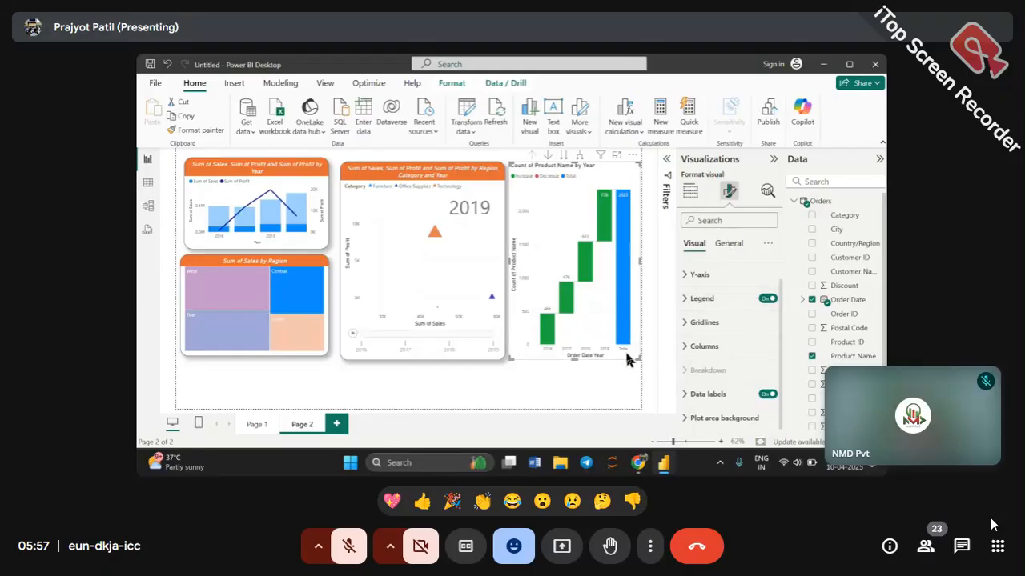
Step: Replace Product Name with Sum of Profit on the waterfall chart's Y-axis
click(690, 190)
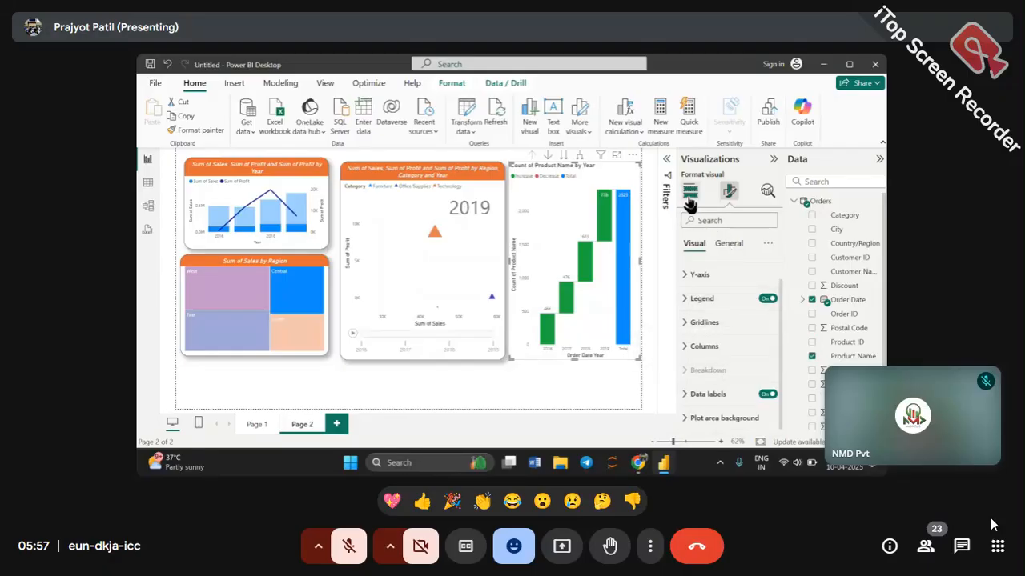
scroll(760, 396, down, 2)
scroll(761, 396, up, 2)
scroll(760, 396, down, 2)
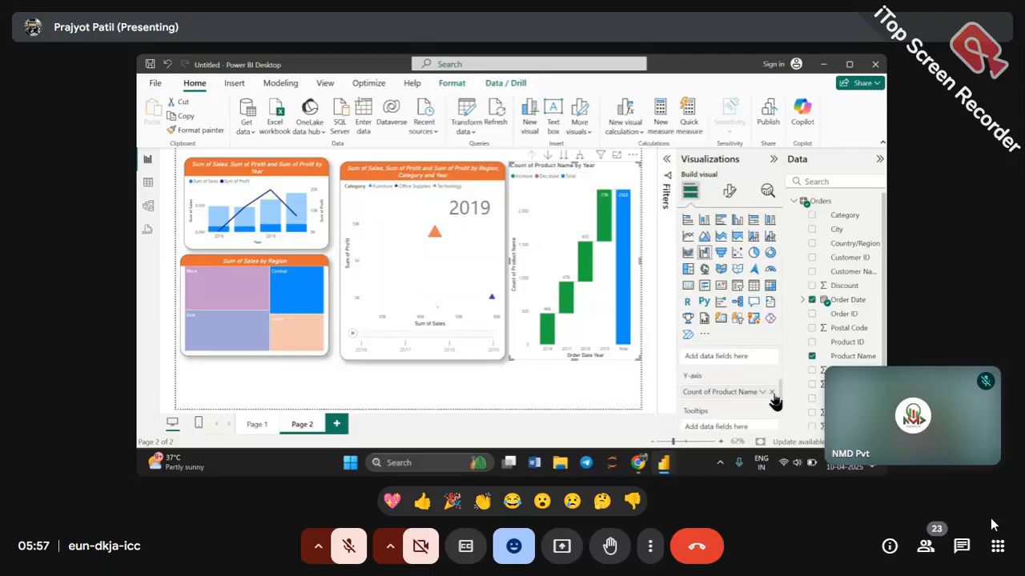
click(771, 392)
drag(841, 370, 744, 401)
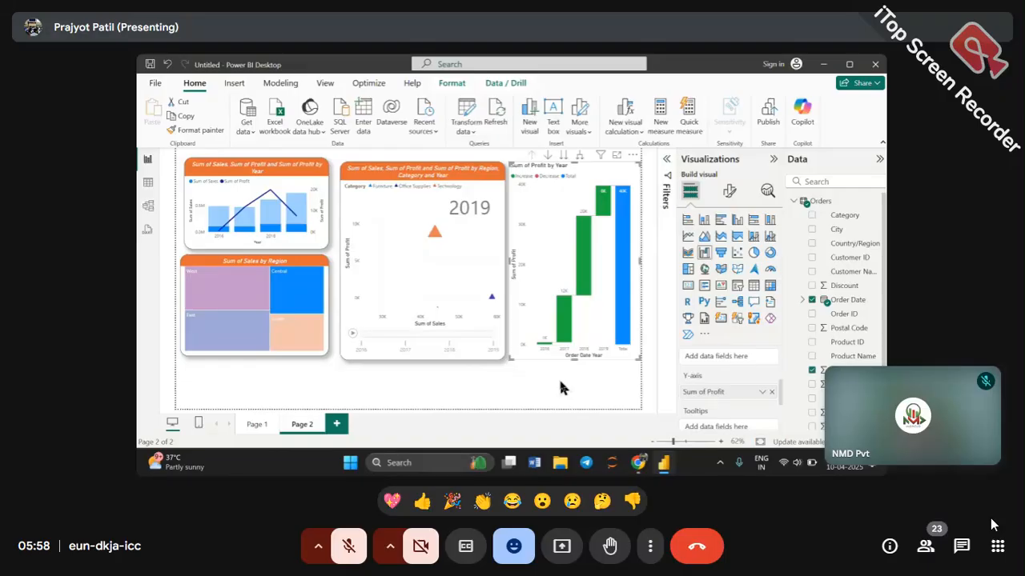
Step: Enlarge the waterfall chart across the scatter chart and part of the combo chart, and place it near the page's upper edge
drag(508, 260, 218, 276)
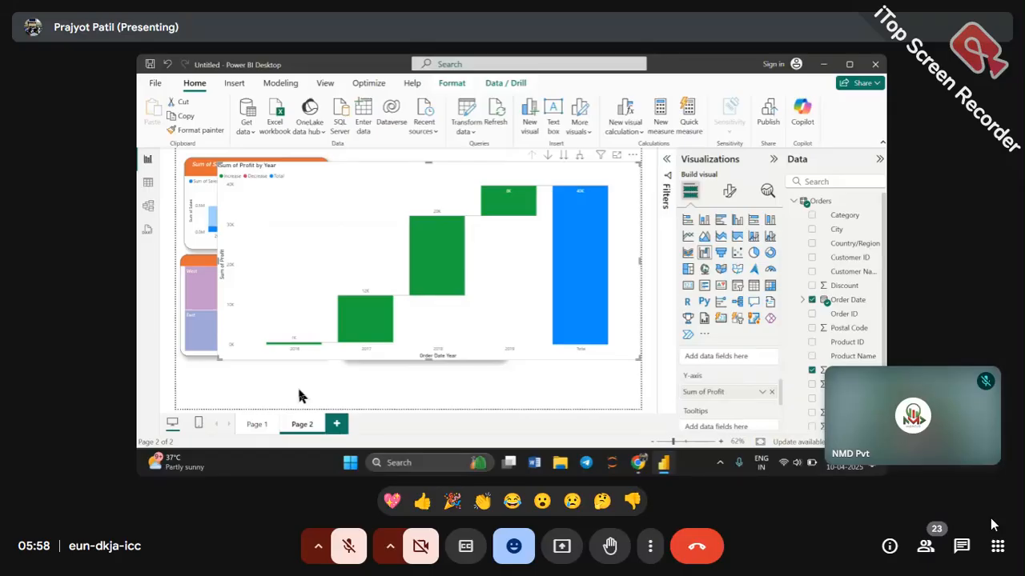
mouse_move(466, 289)
mouse_down()
mouse_move(469, 334)
mouse_move(471, 301)
mouse_up()
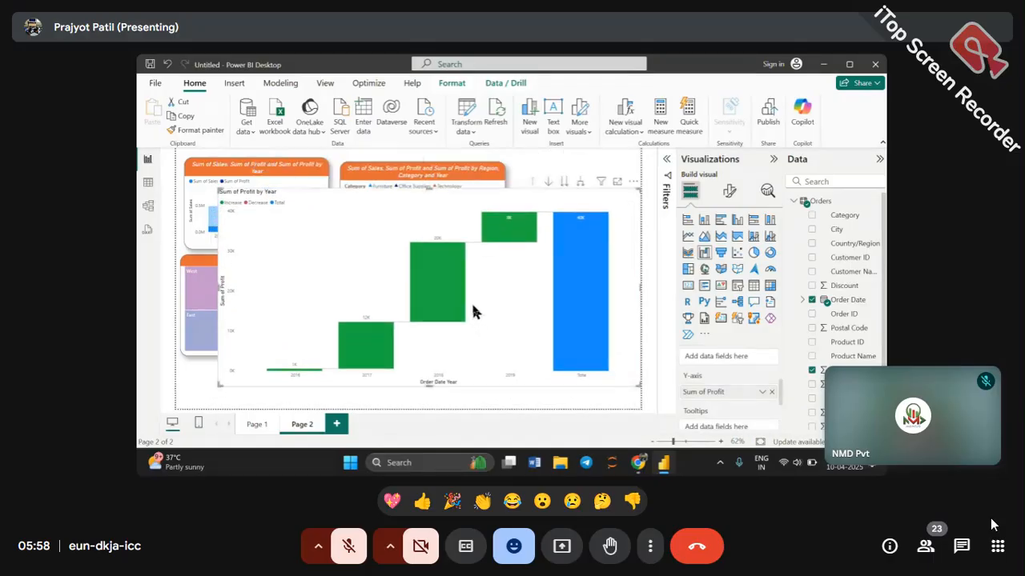
drag(431, 190, 435, 158)
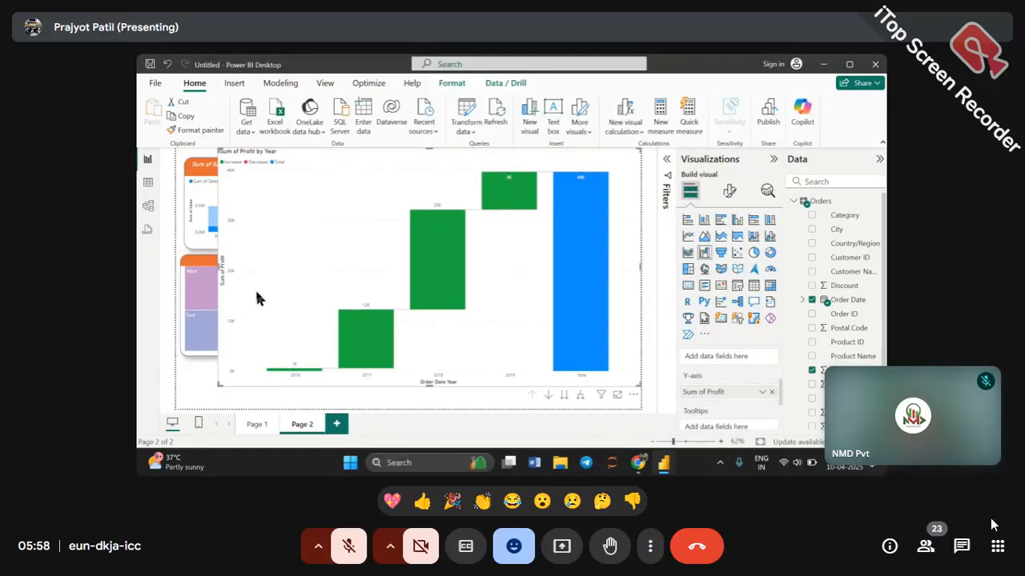
drag(221, 268, 392, 292)
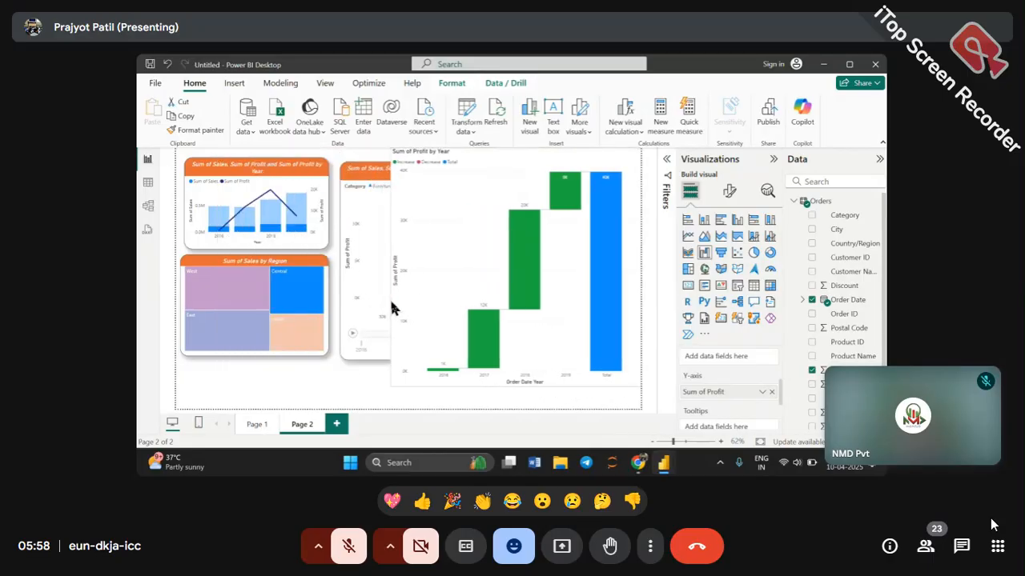
drag(529, 382, 487, 429)
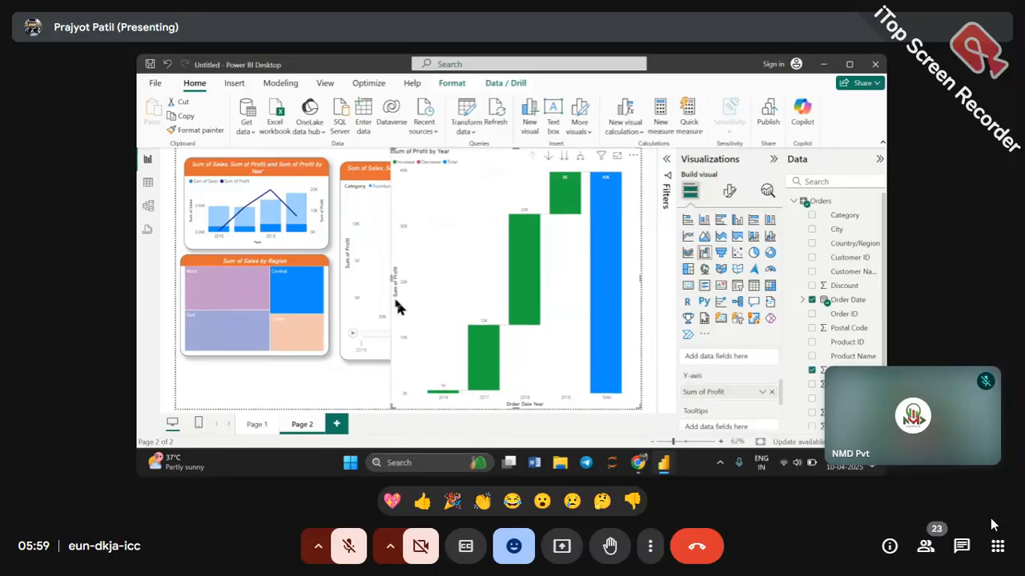
drag(390, 280, 306, 267)
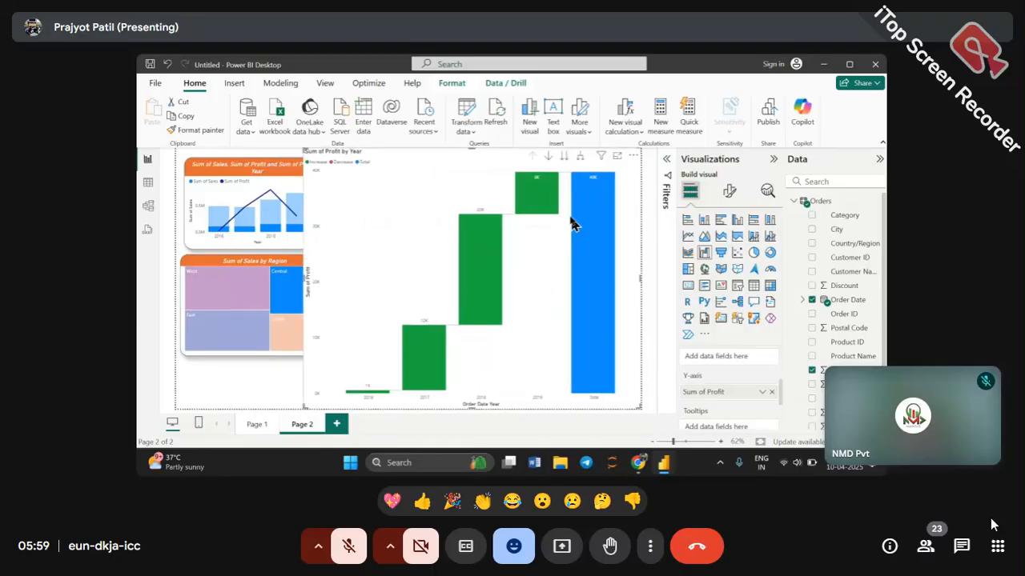
drag(469, 154, 473, 190)
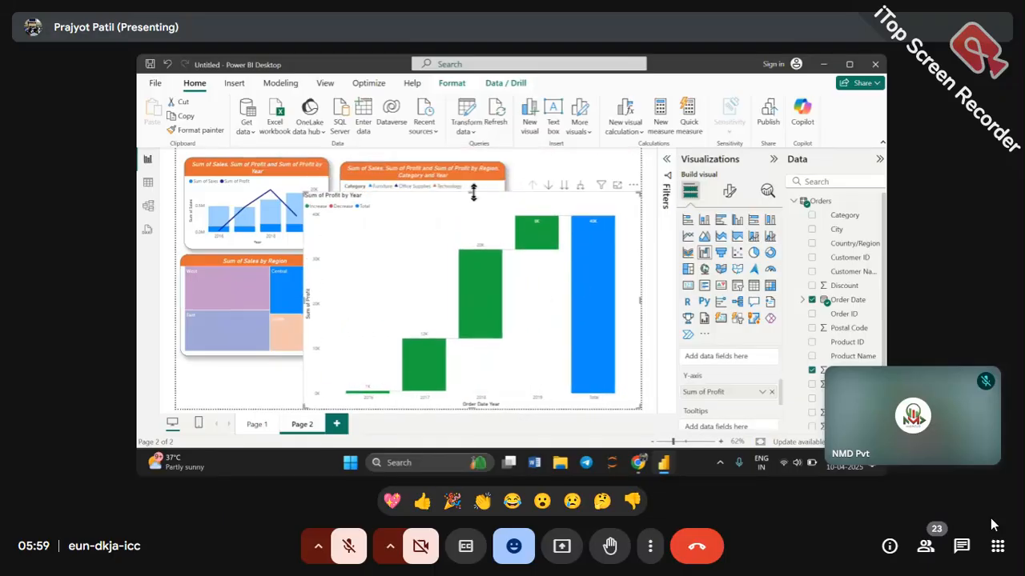
drag(533, 272, 532, 248)
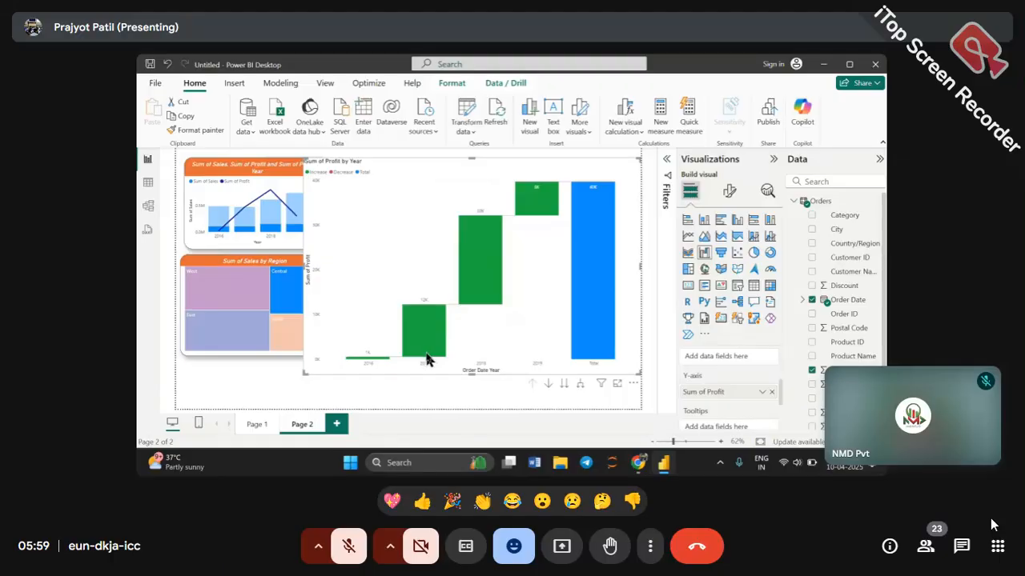
Step: Break the waterfall chart's yearly profit down by Category and inspect the details of its bars
mouse_move(415, 362)
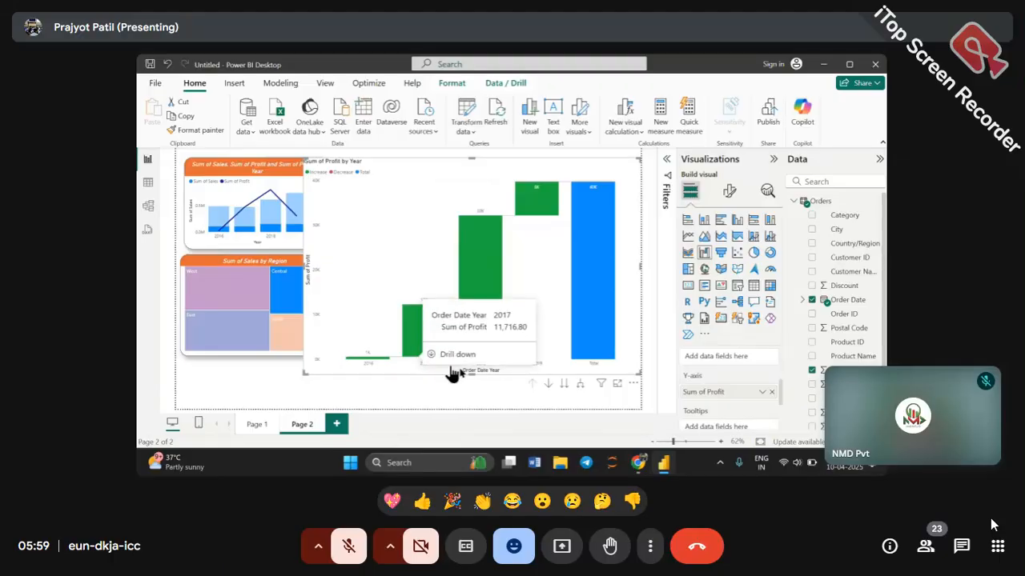
scroll(736, 401, up, 2)
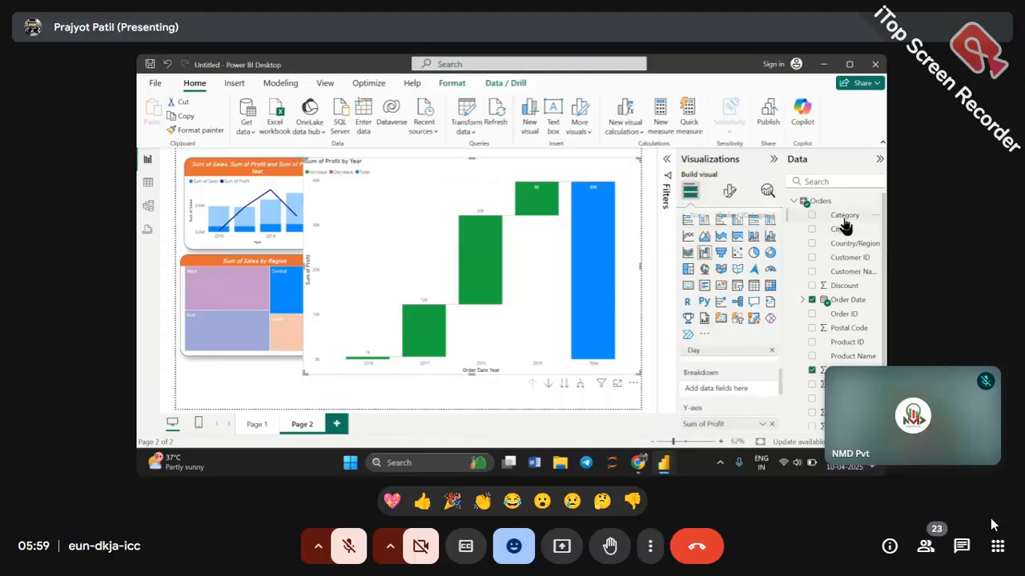
drag(843, 216, 735, 398)
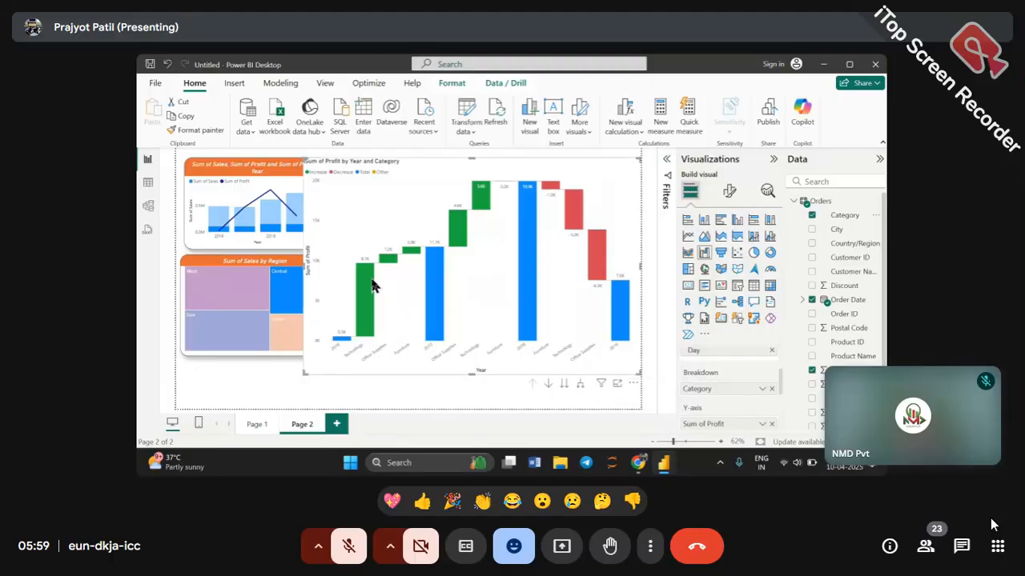
mouse_move(384, 267)
mouse_move(490, 201)
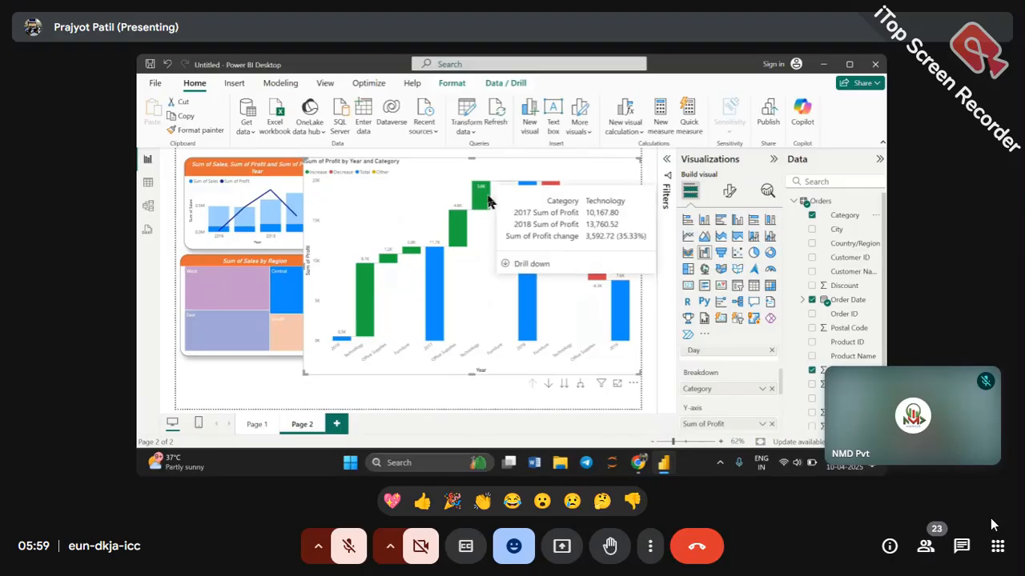
Step: Replace Category with Region as the waterfall chart's breakdown and widen the chart over the treemap
click(771, 389)
drag(815, 398, 737, 398)
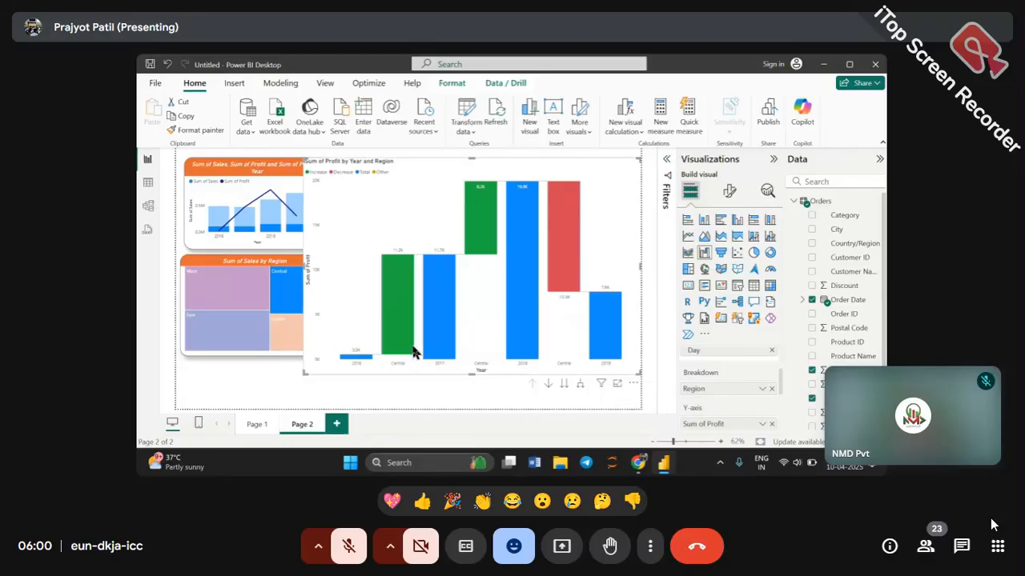
drag(306, 266, 230, 275)
Step: Check the waterfall chart's maximum breakdowns setting and remove Region from its breakdown
click(729, 191)
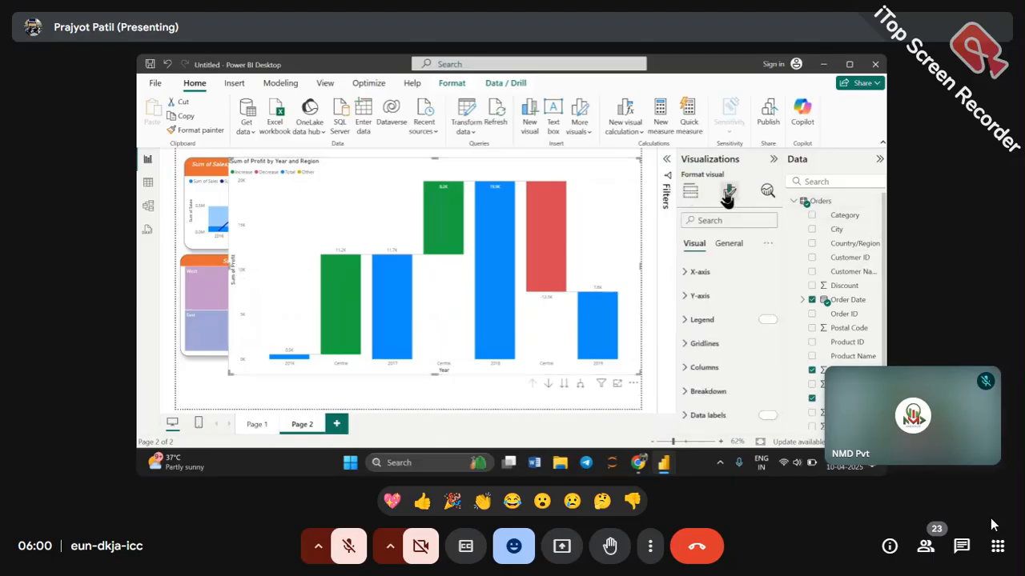
scroll(727, 323, down, 1)
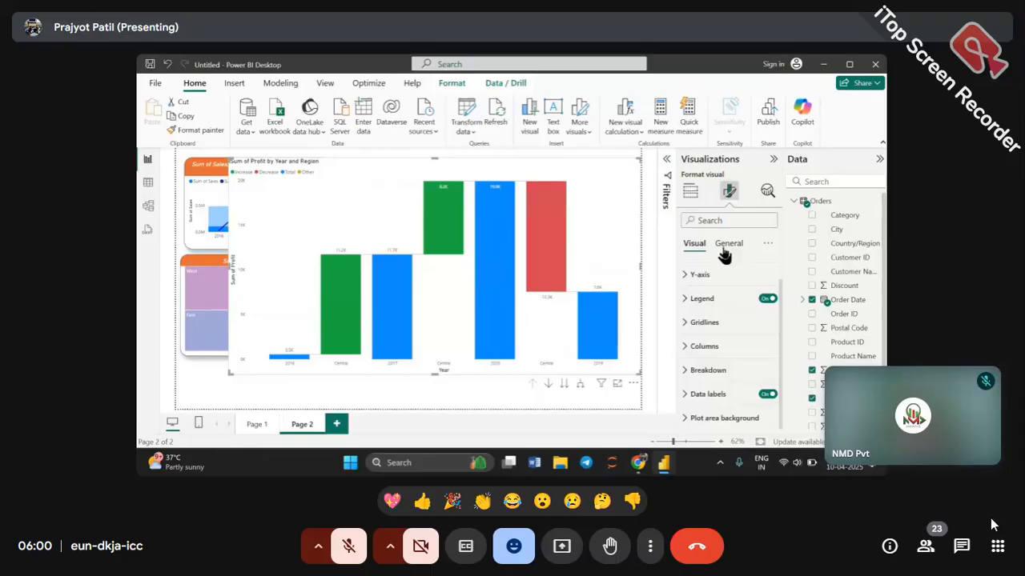
click(714, 369)
scroll(715, 365, down, 1)
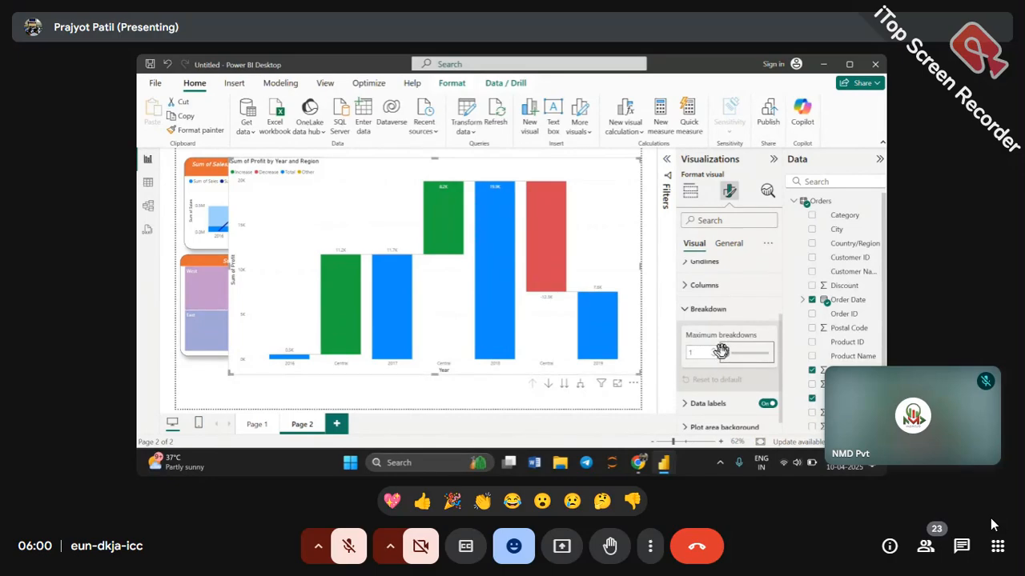
click(690, 192)
scroll(724, 359, down, 3)
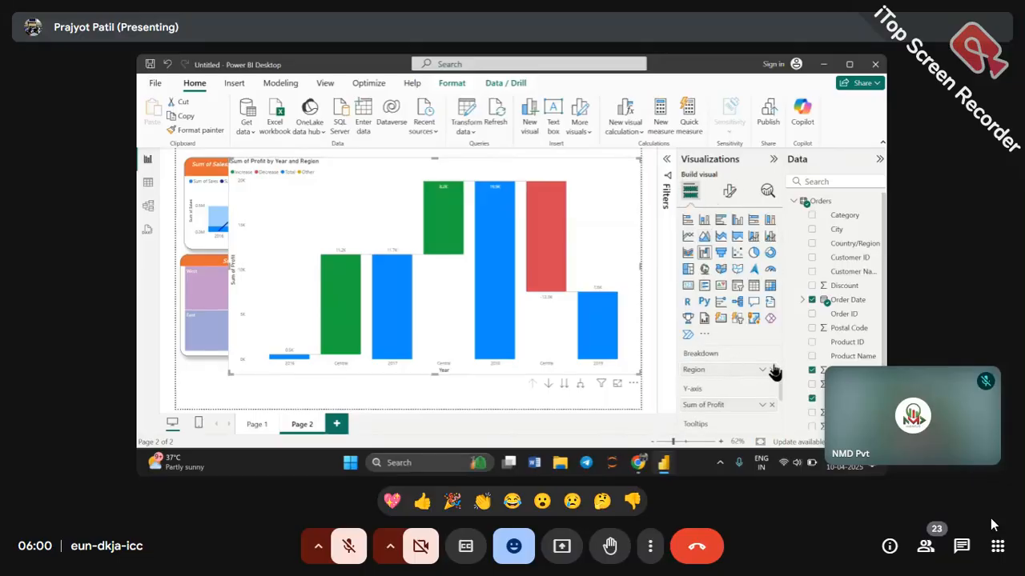
click(772, 370)
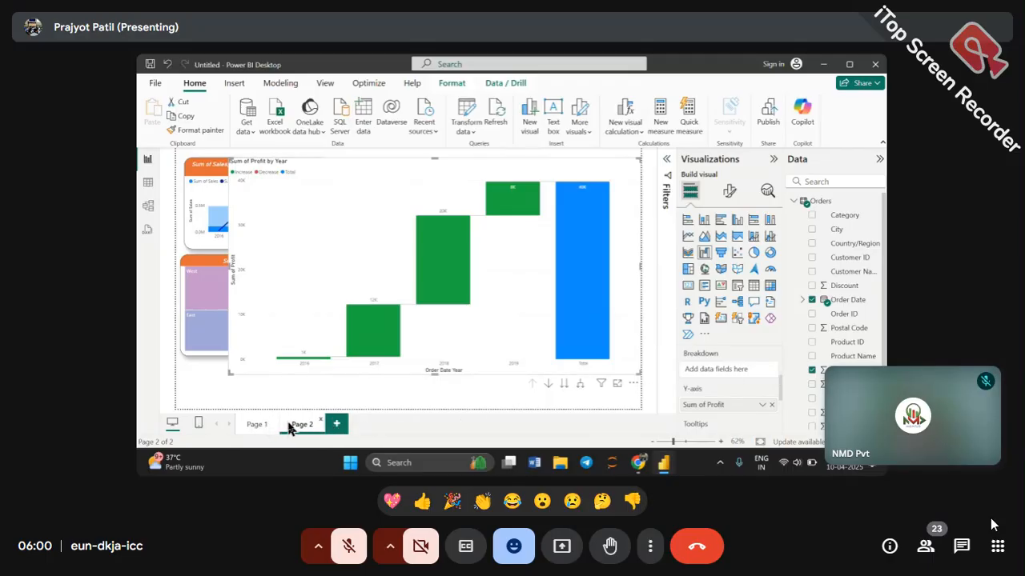
click(257, 425)
click(300, 425)
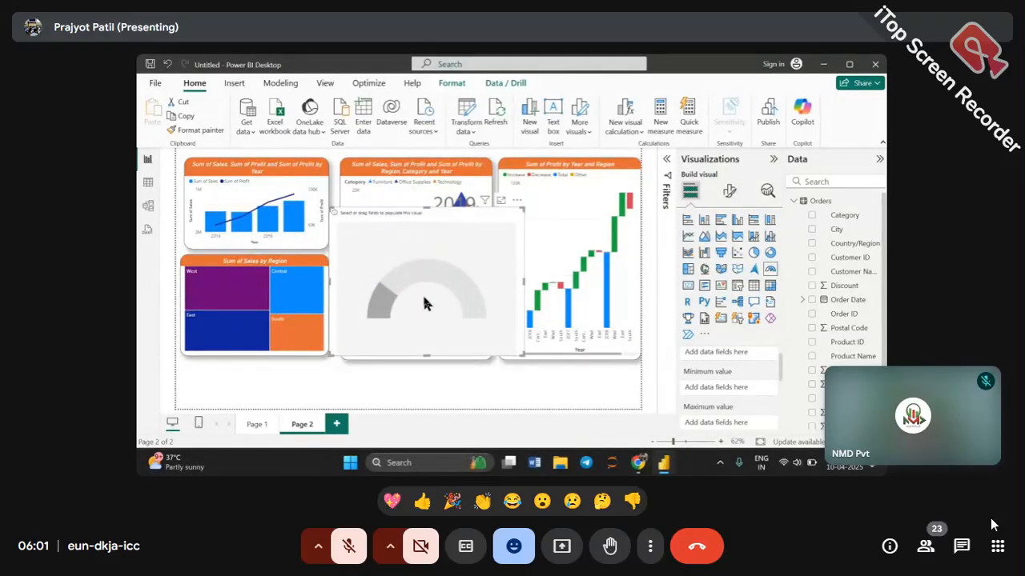
click(929, 546)
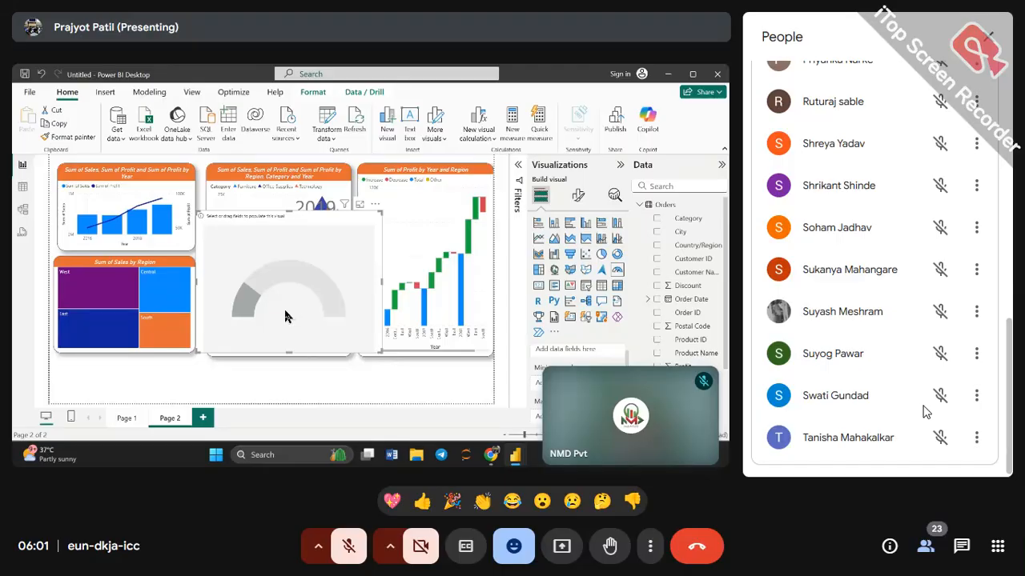
scroll(923, 410, up, 8)
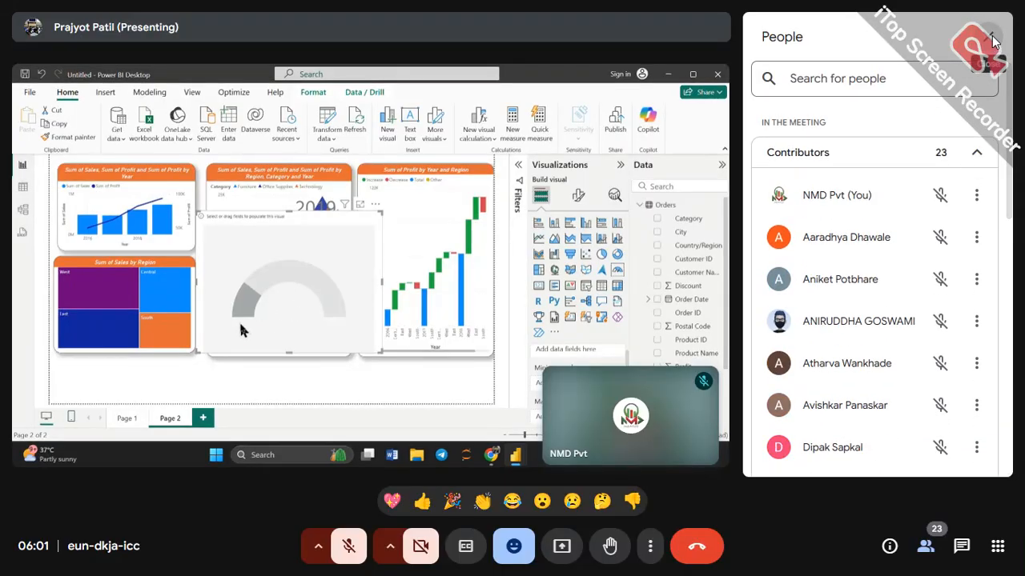
click(991, 35)
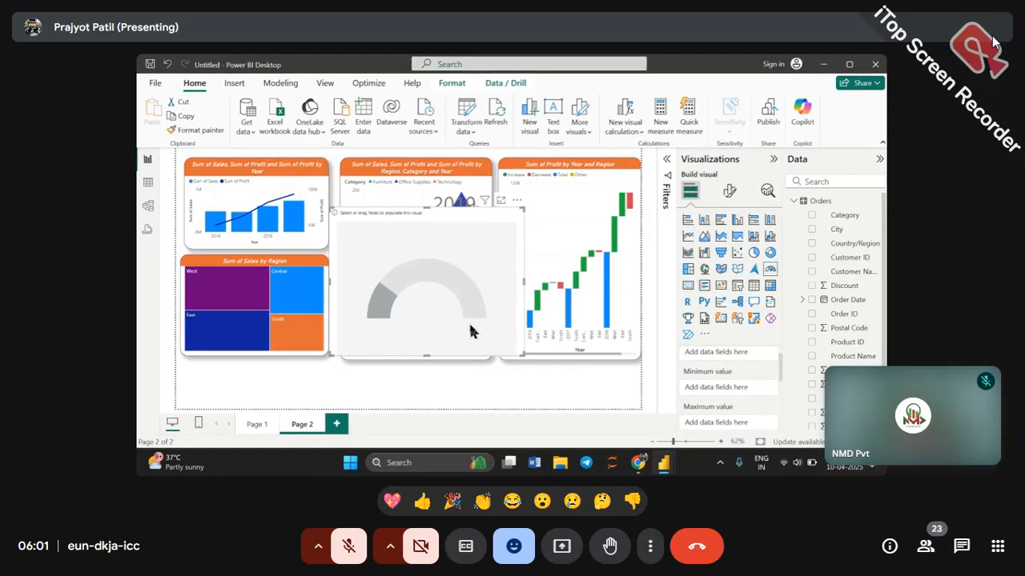
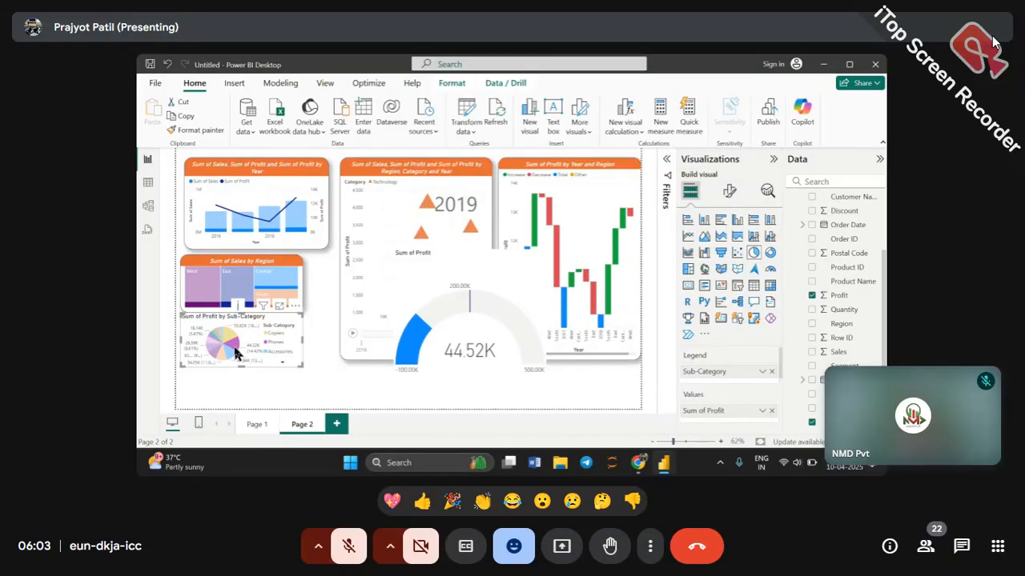
Step: Cross-filter page 2 by various sub-category slices of the pie chart, compare the gauge and other visuals, and clear the selection
click(256, 425)
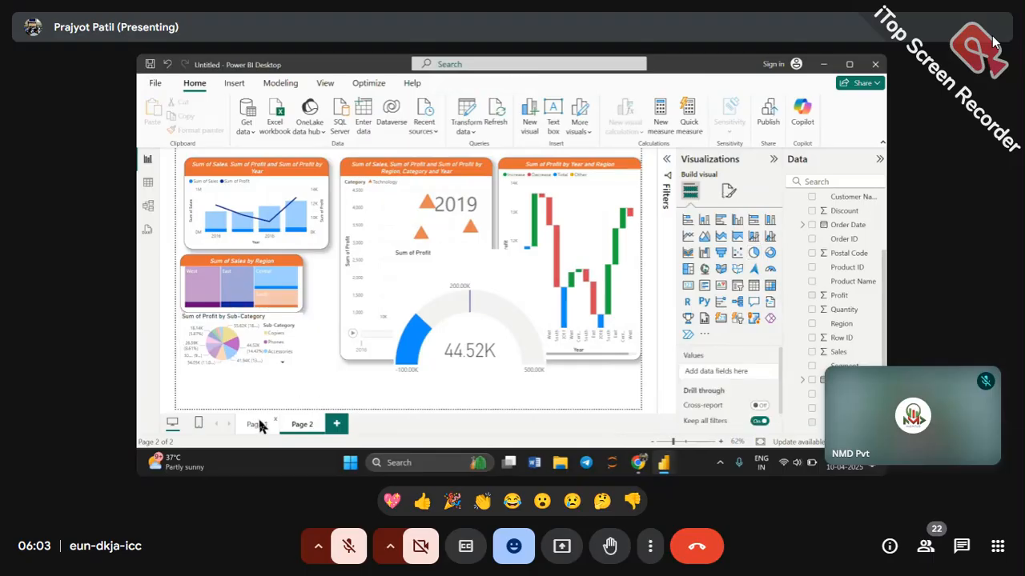
click(301, 425)
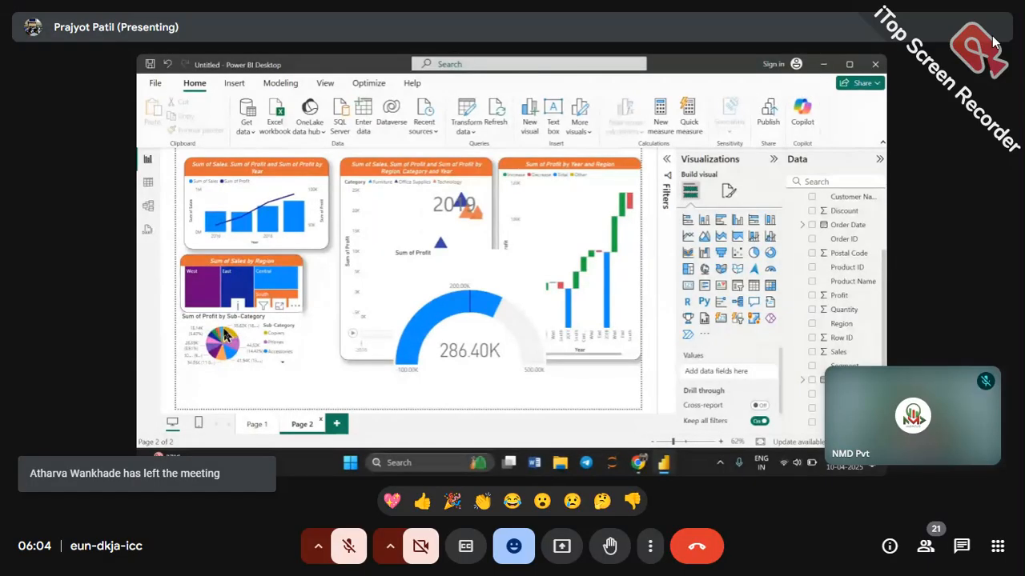
click(224, 335)
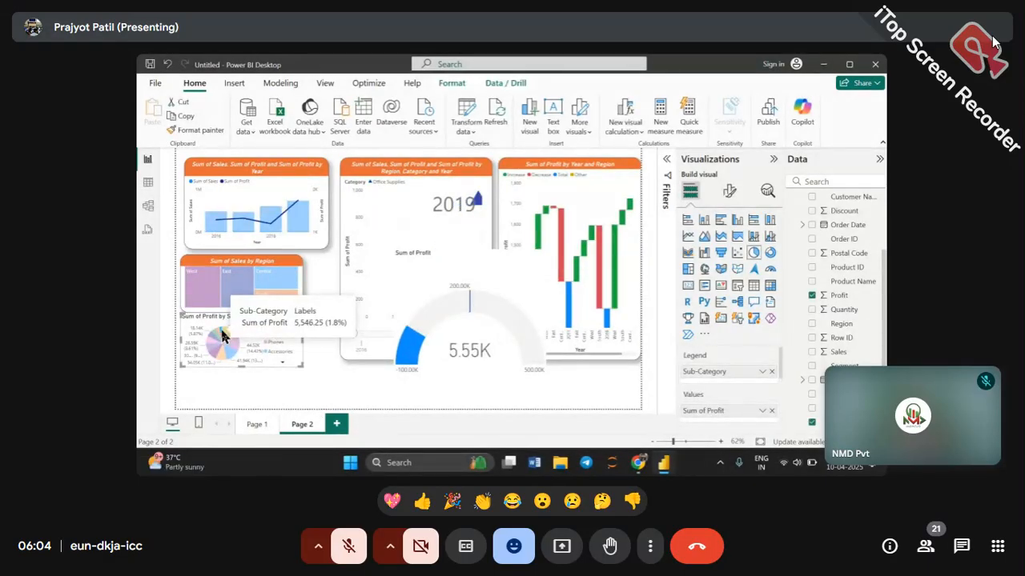
click(224, 339)
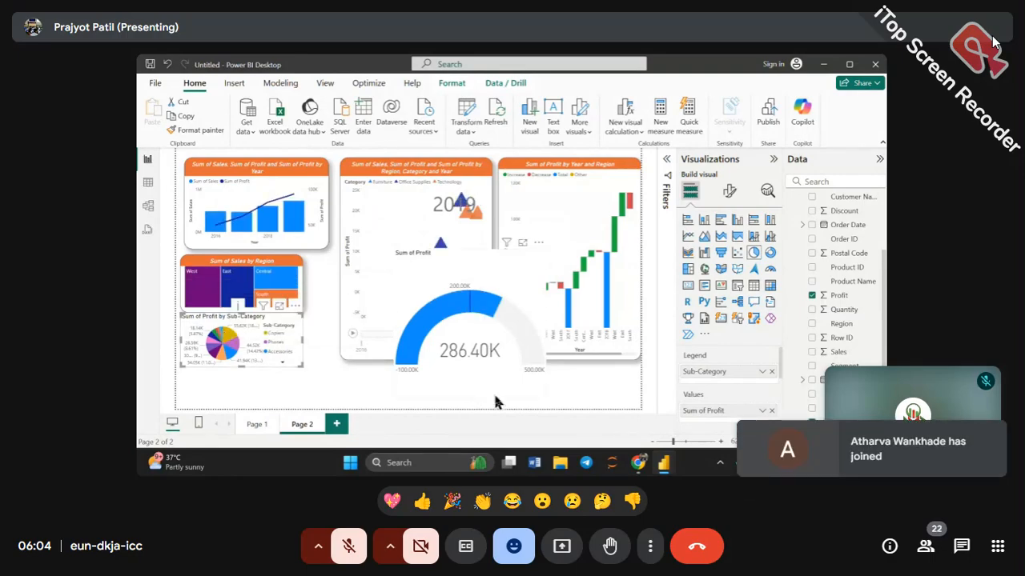
click(230, 349)
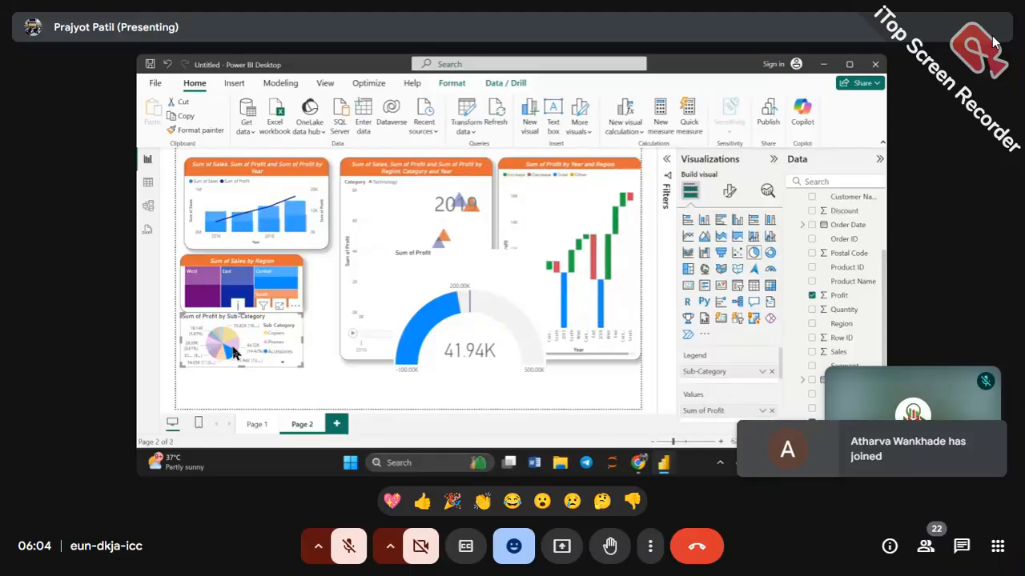
click(227, 335)
click(229, 352)
click(218, 351)
click(213, 347)
click(214, 338)
click(216, 345)
click(221, 350)
click(230, 353)
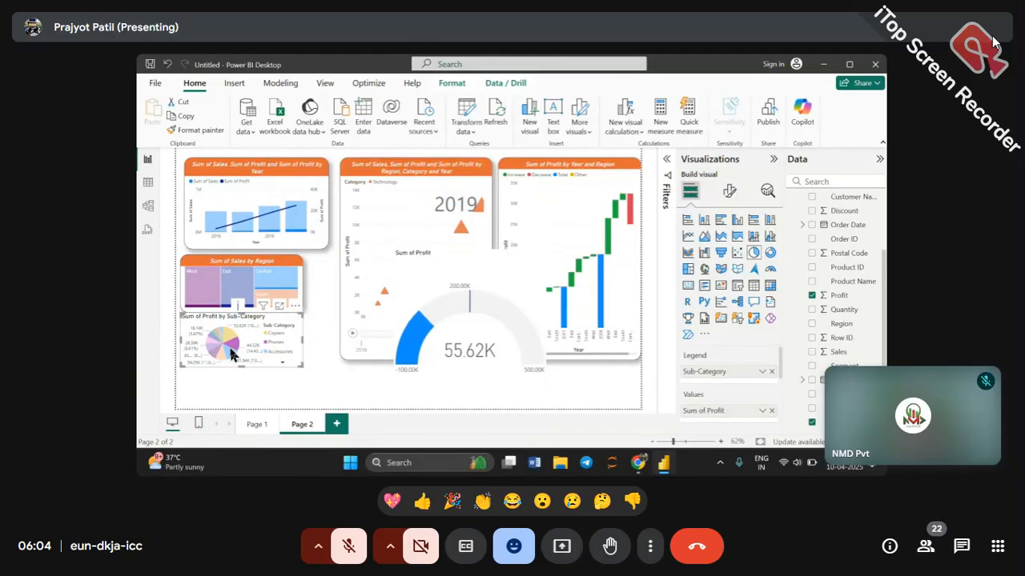
click(232, 355)
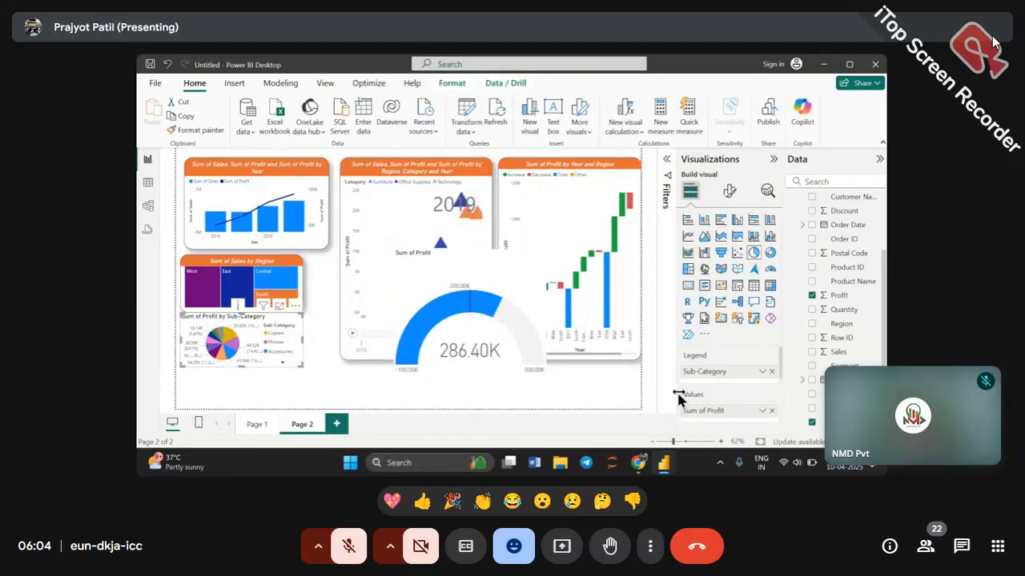
Step: Set the target on the profit gauge's axis to 100000 and deselect the gauge
click(725, 197)
click(539, 313)
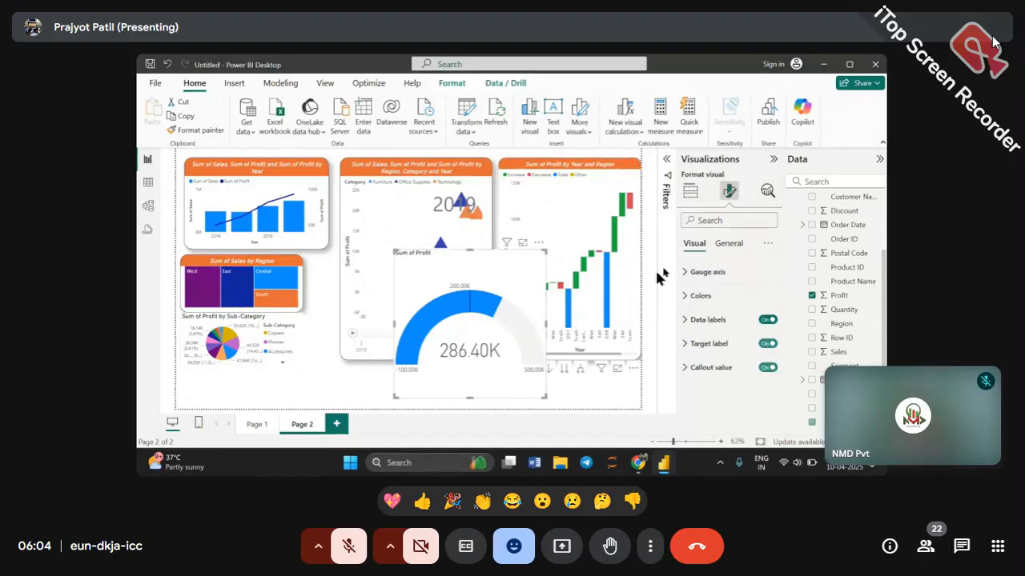
click(714, 273)
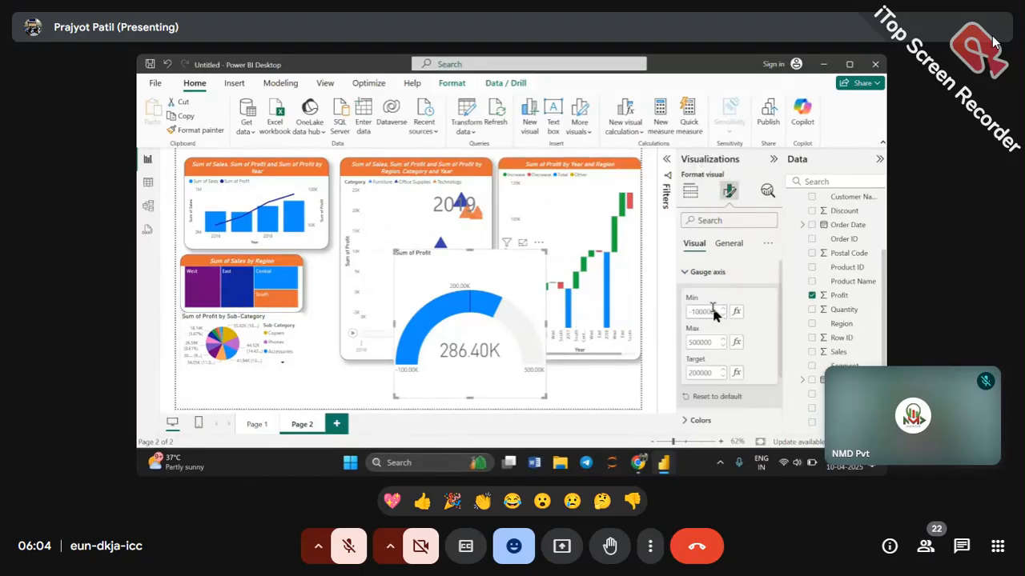
double_click(702, 373)
text(10)
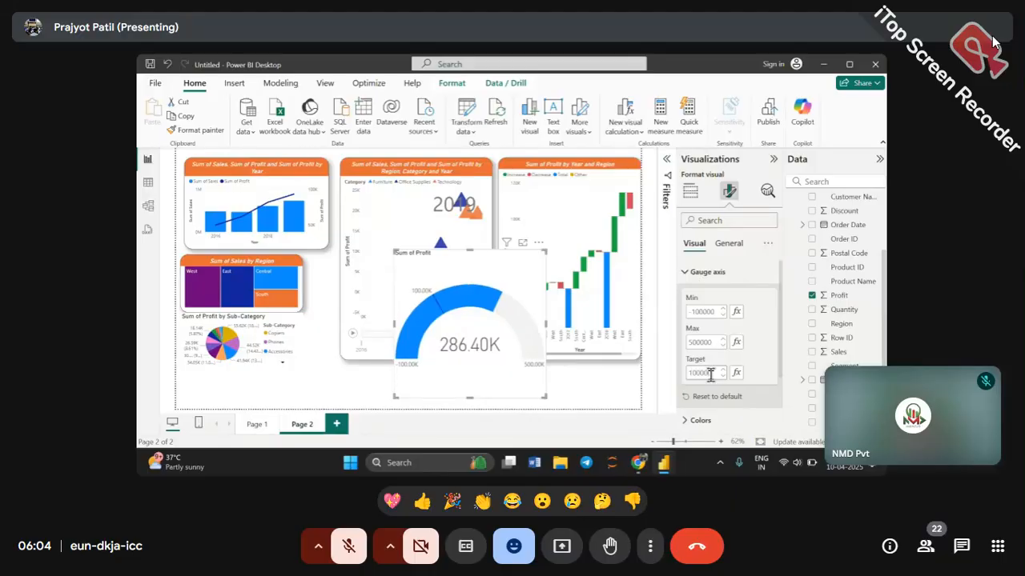
click(624, 389)
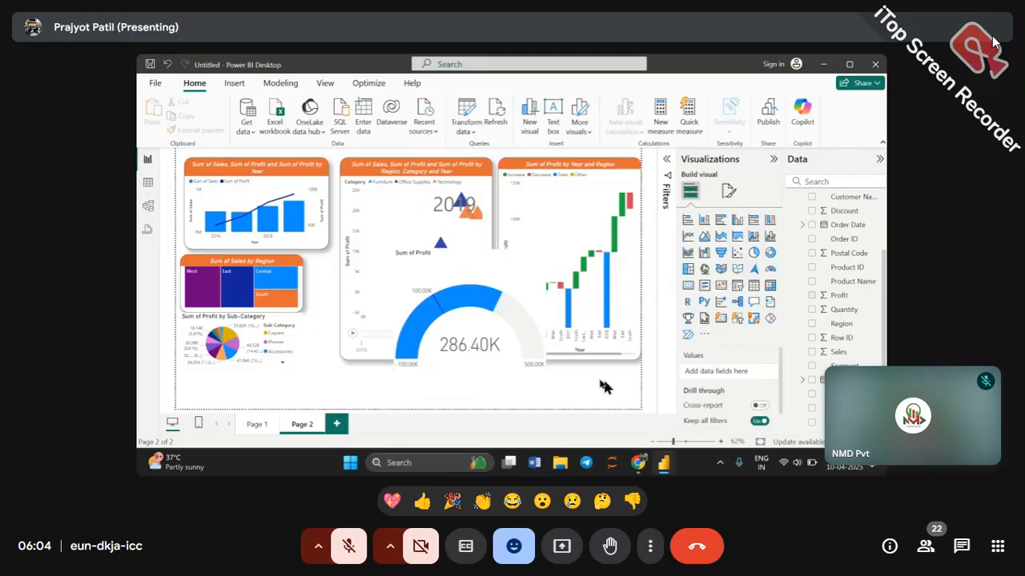
Step: Open the conditional formatting settings for the profit gauge's fill color
click(519, 330)
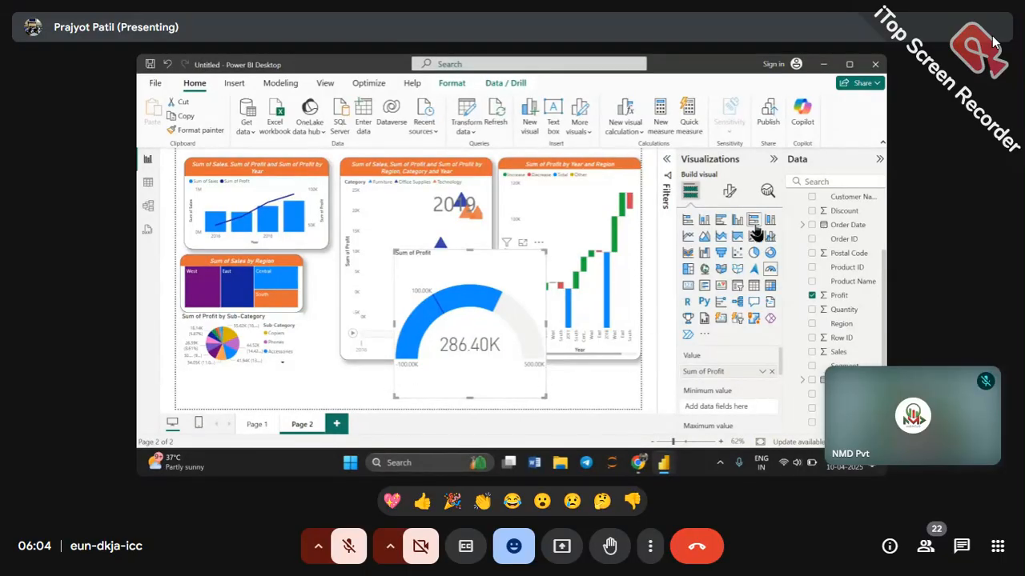
click(729, 194)
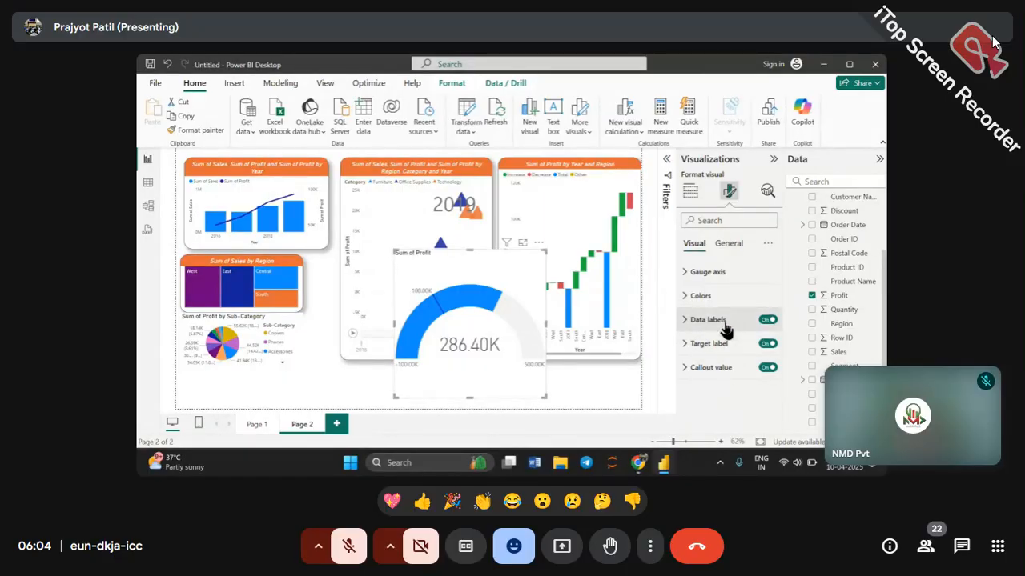
click(723, 298)
scroll(720, 313, down, 1)
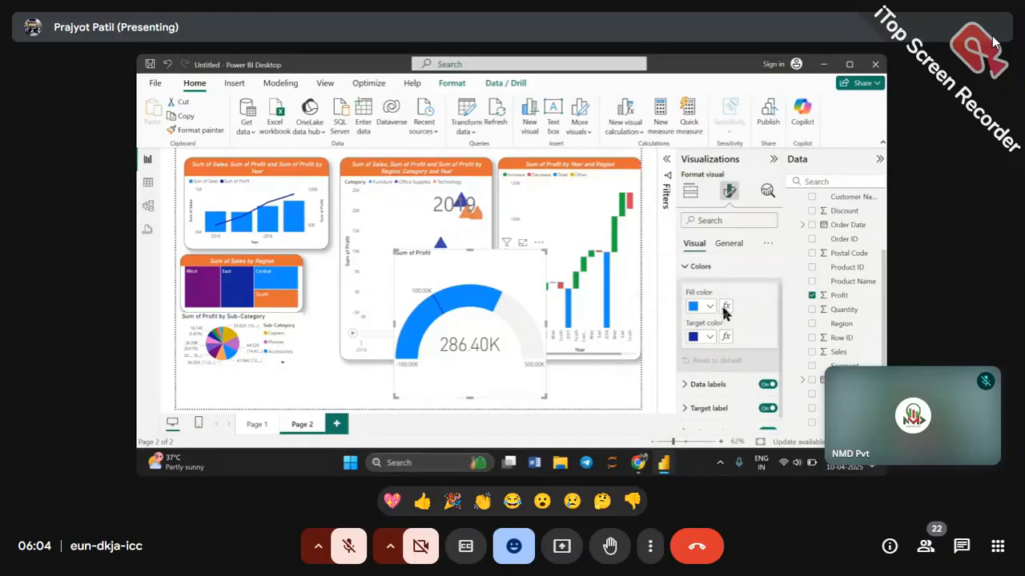
click(725, 309)
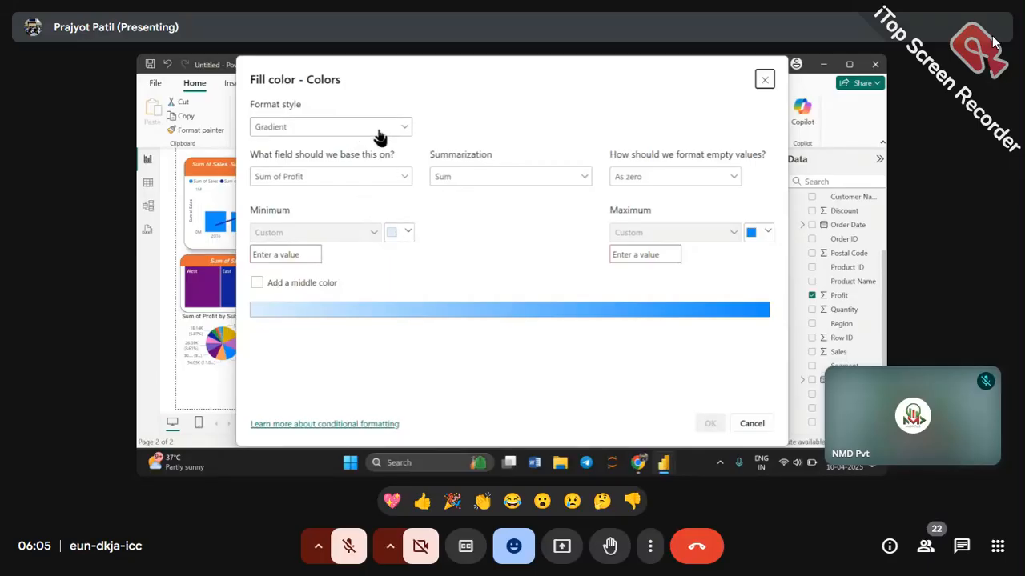
Step: Try a gradient fill from red at the minimum to green at the maximum, adding and removing a middle color
click(408, 232)
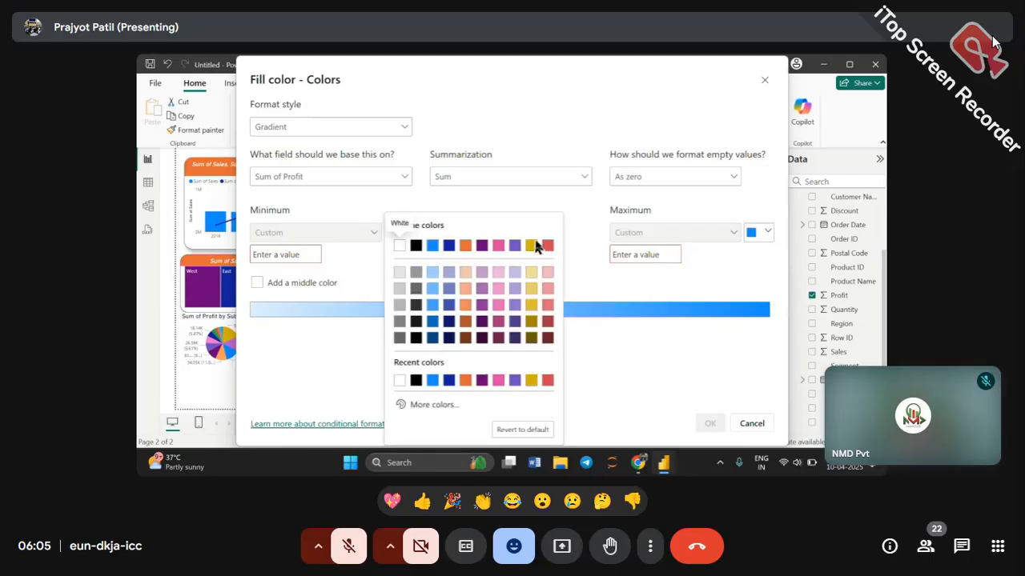
click(549, 246)
click(767, 233)
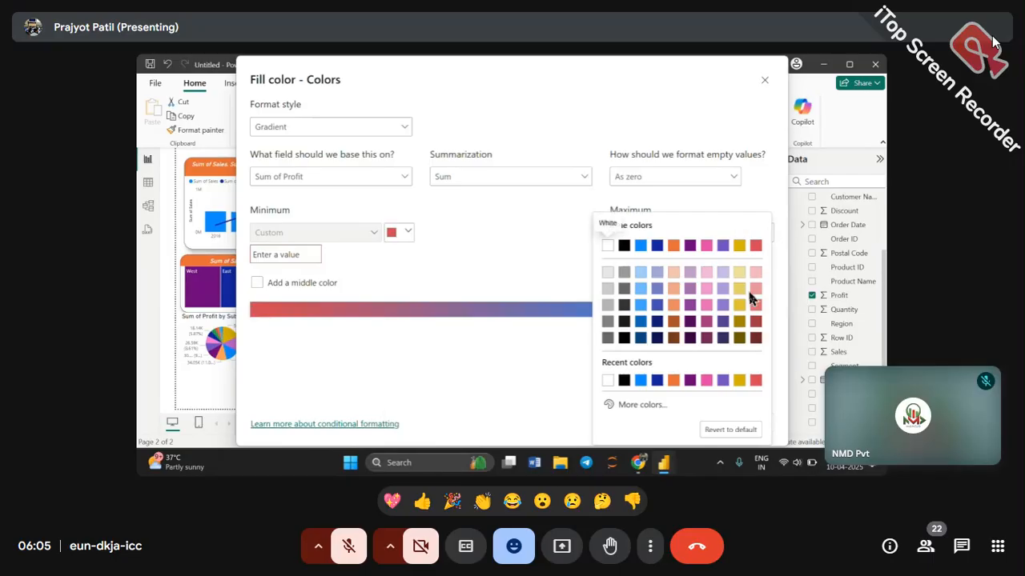
click(646, 406)
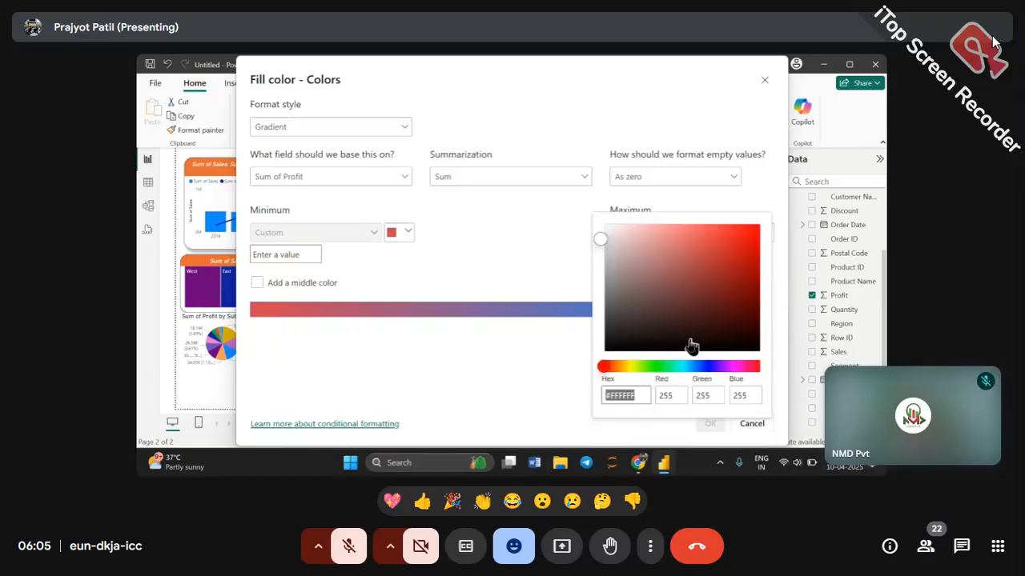
click(667, 366)
click(745, 255)
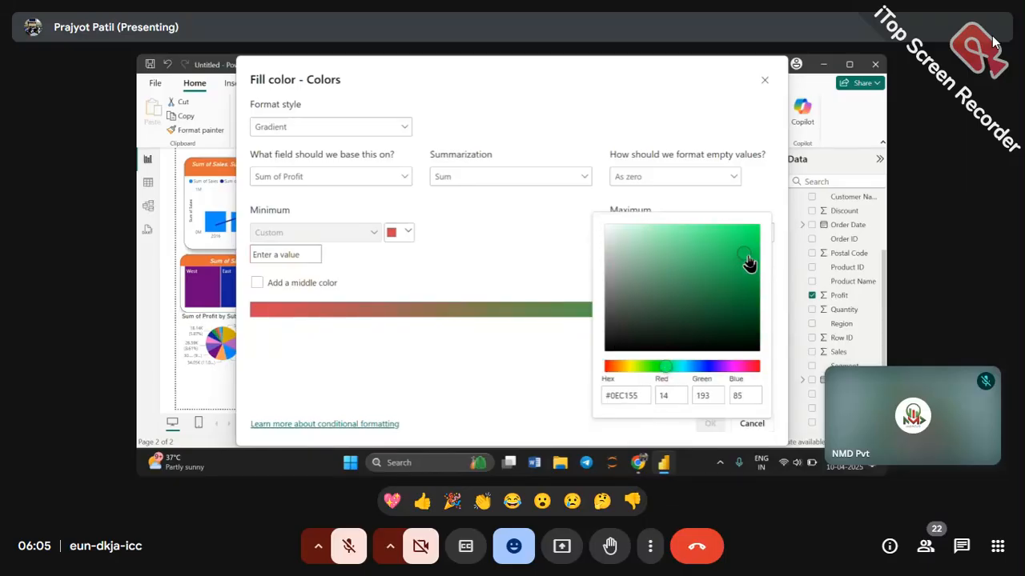
click(567, 356)
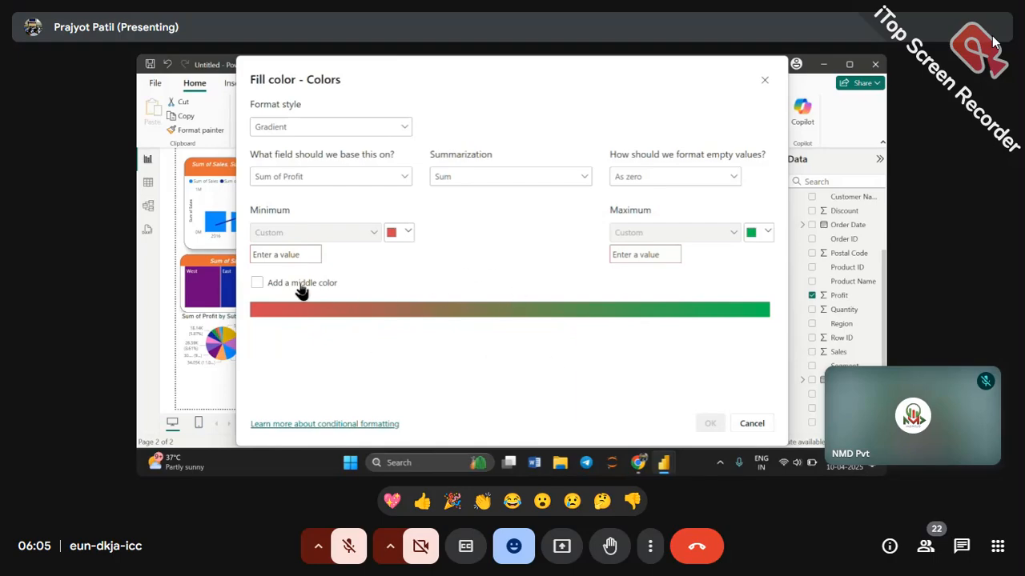
click(257, 282)
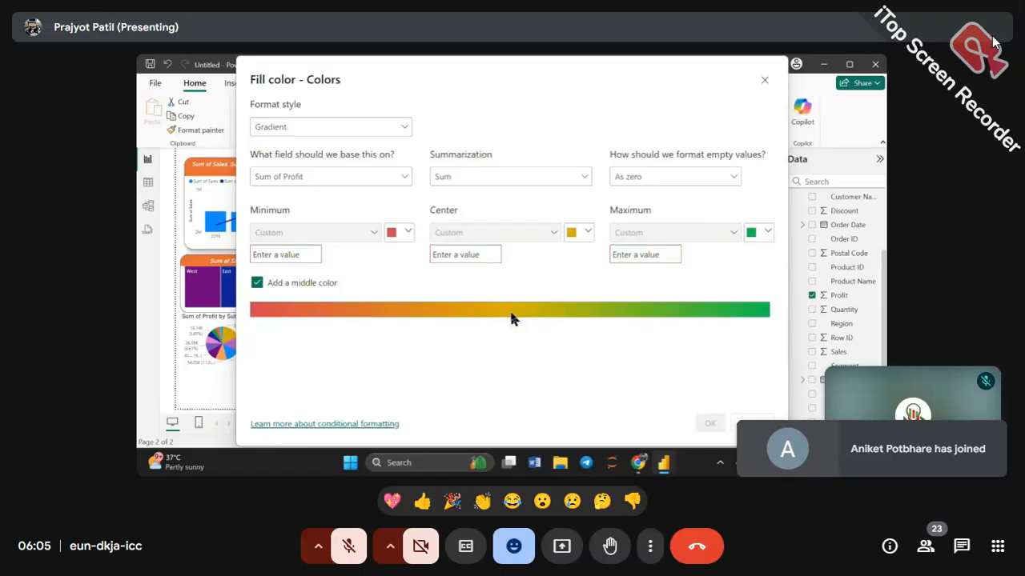
click(256, 282)
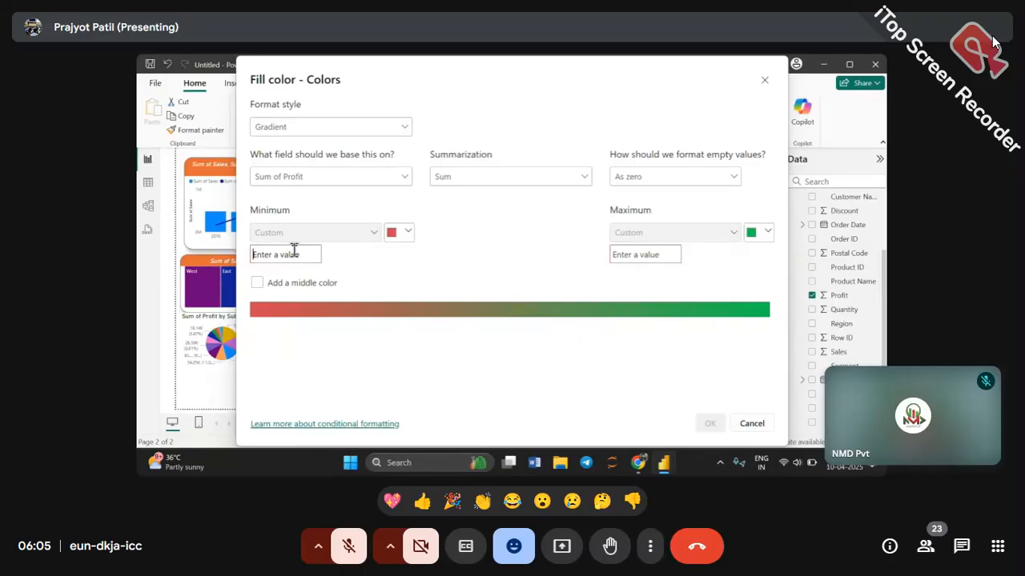
Step: Switch the fill color to Rules based on Sum of Profit and color values from -100000 to below 100000 red
click(395, 128)
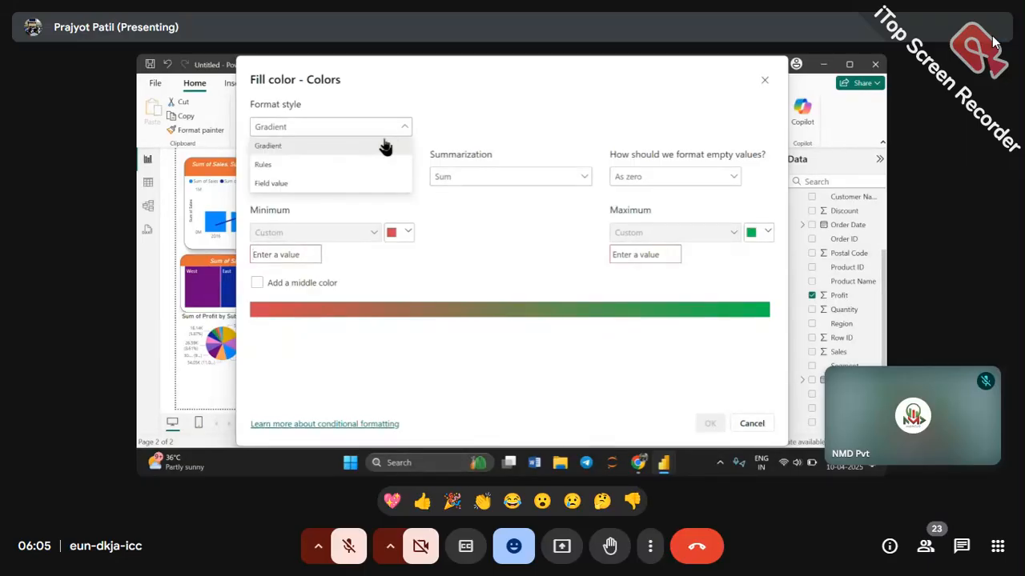
click(335, 167)
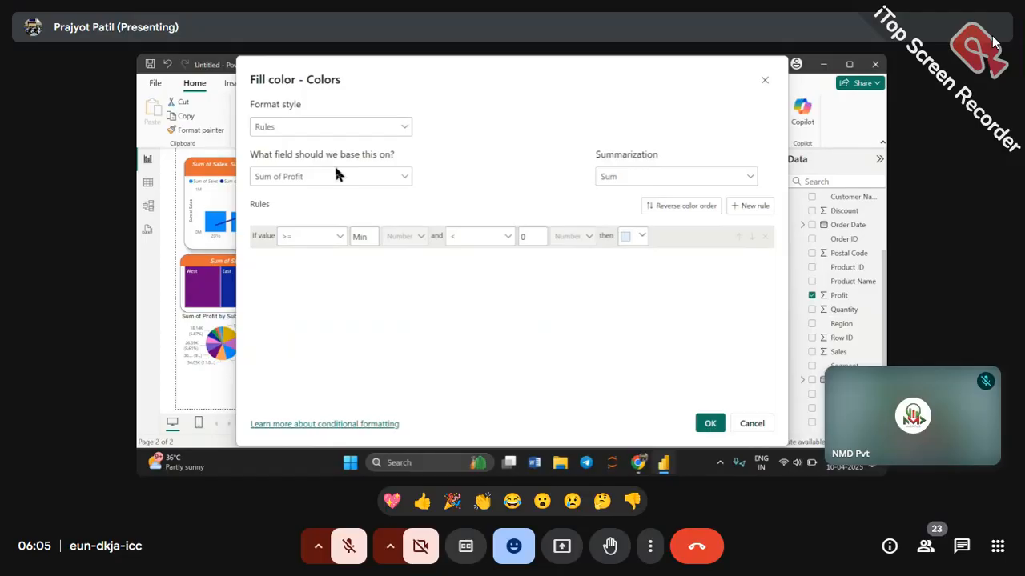
click(374, 179)
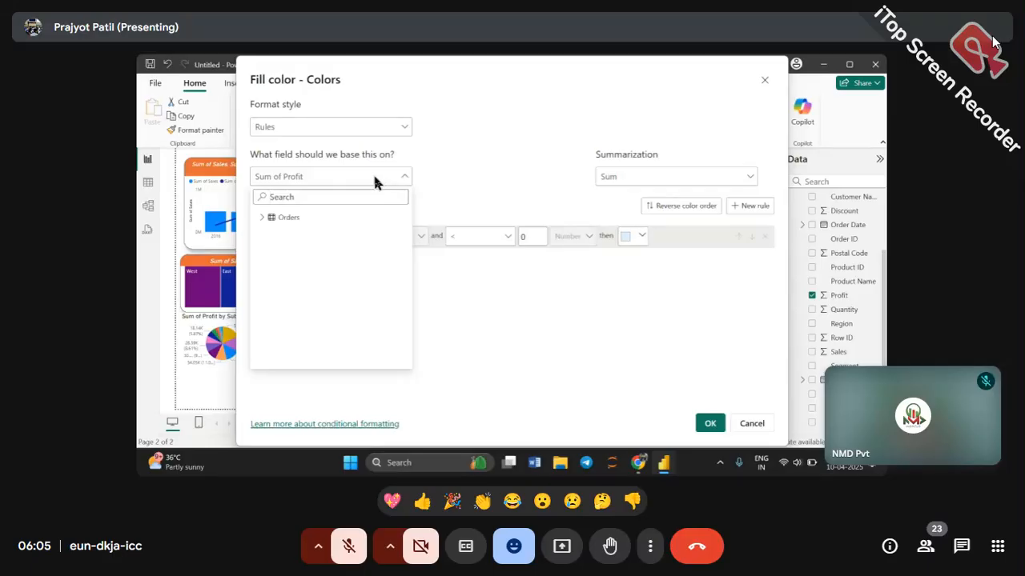
click(375, 179)
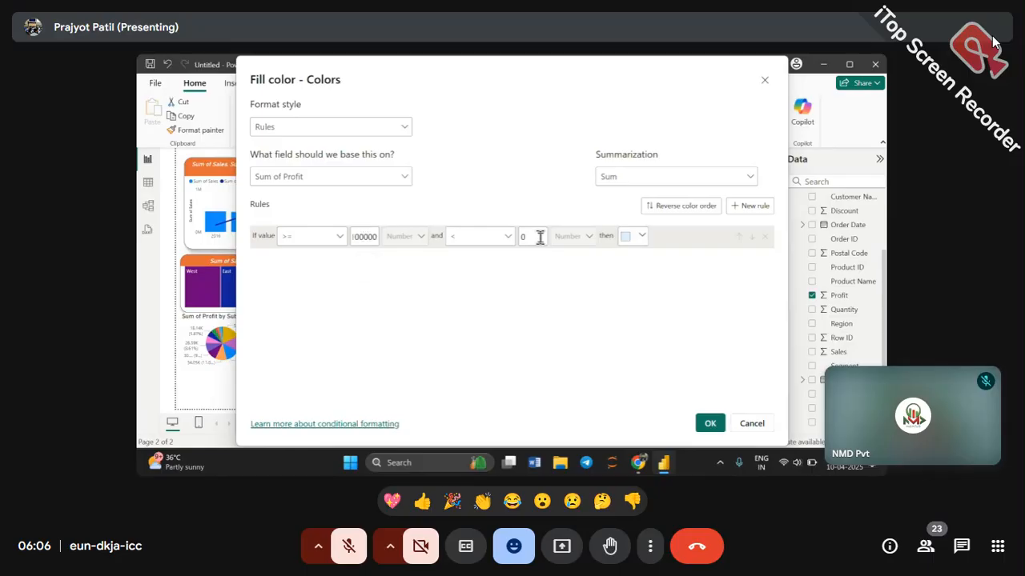
click(534, 236)
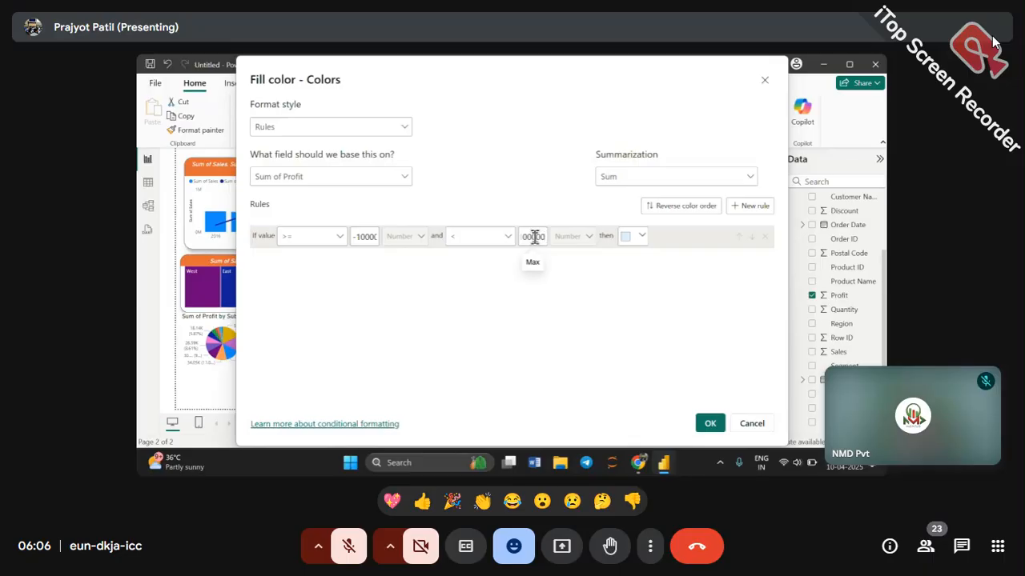
click(640, 238)
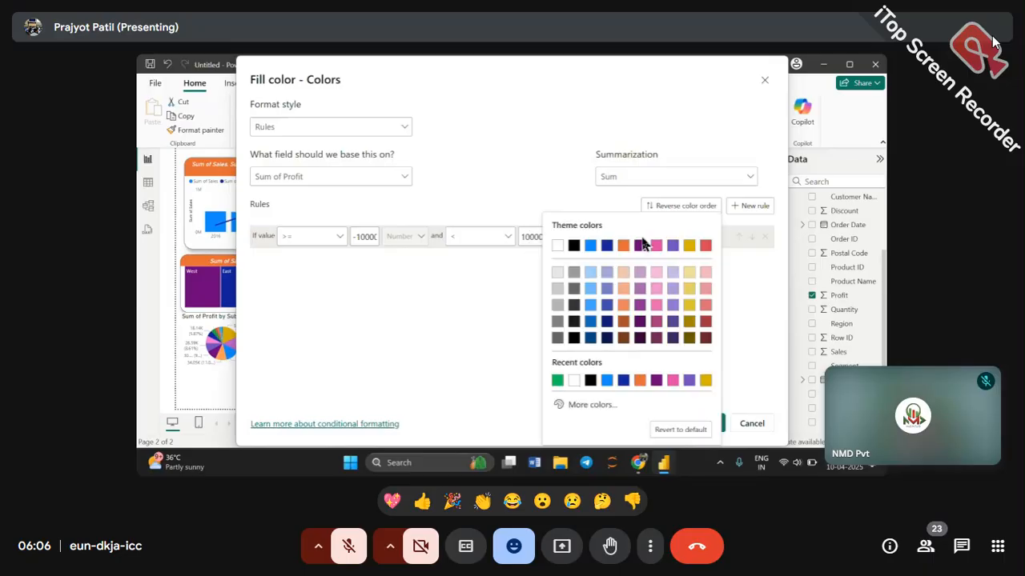
click(705, 247)
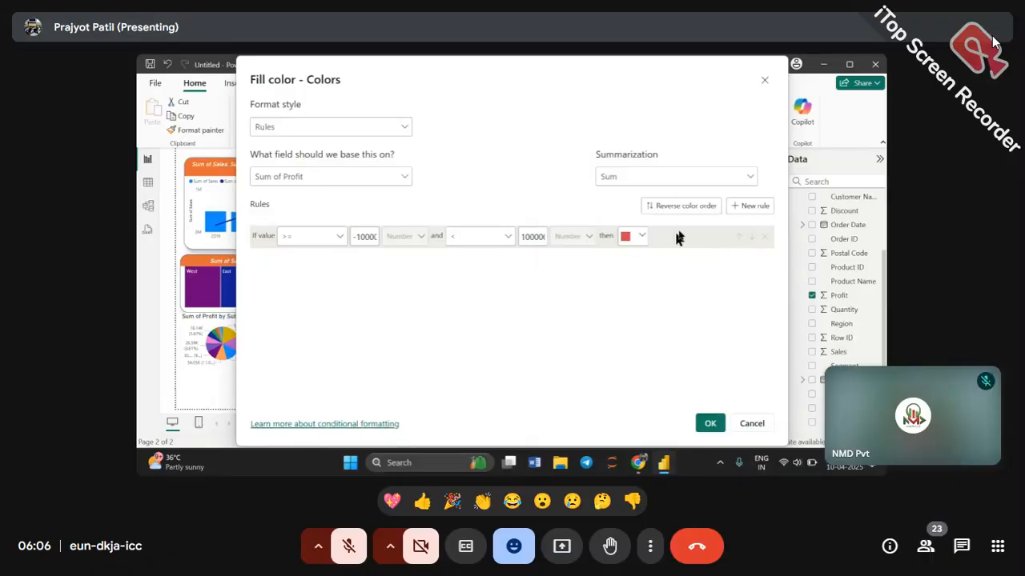
Step: Add a second fill color rule for values greater than or equal to 100000
click(744, 207)
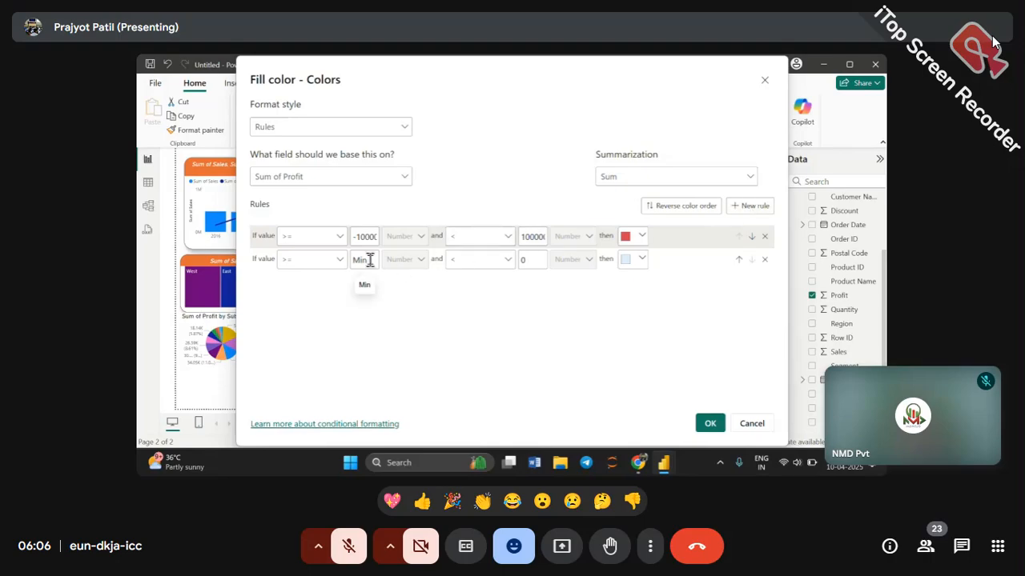
click(364, 260)
text(100000)
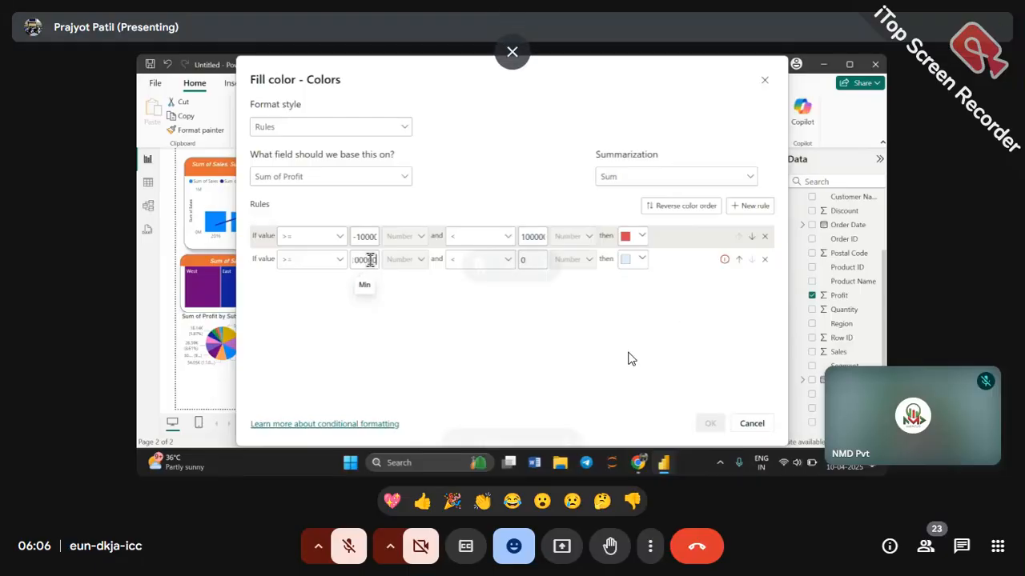
Step: Leave the full-screen meeting, switch to WhatsApp Web and examine the latest messages in the NMD ADMISSIONS group
click(514, 50)
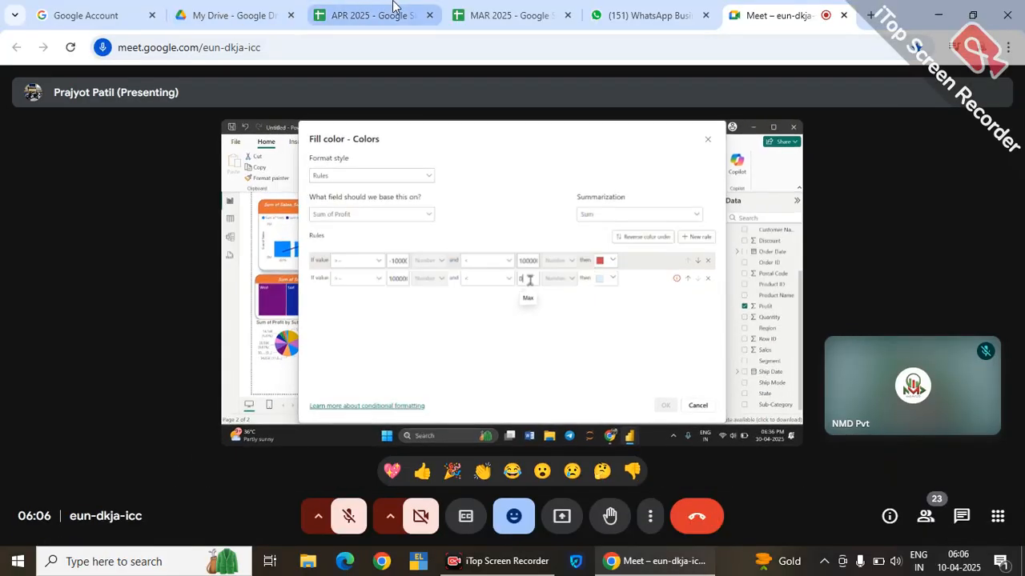
click(633, 8)
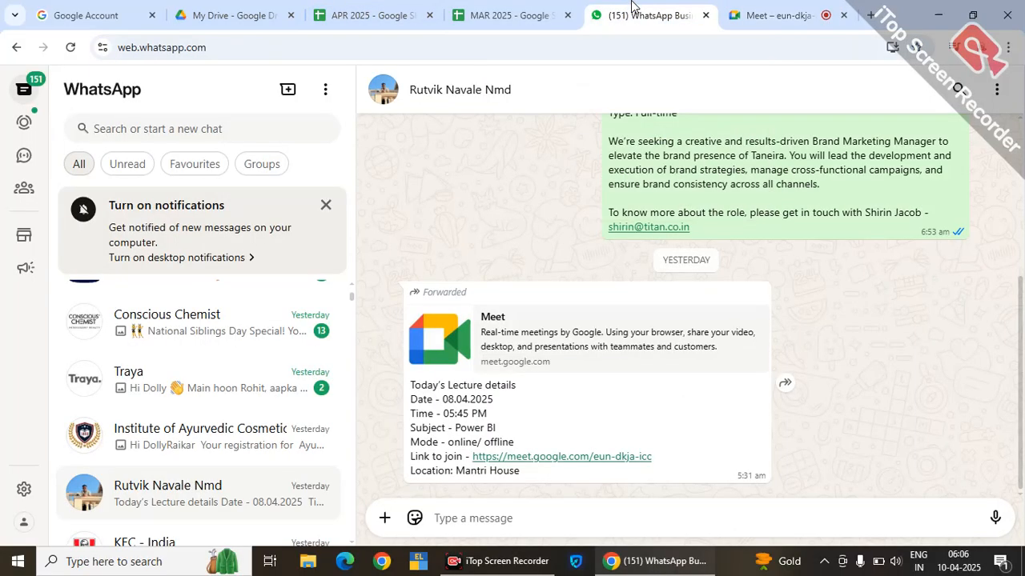
scroll(236, 380, up, 5)
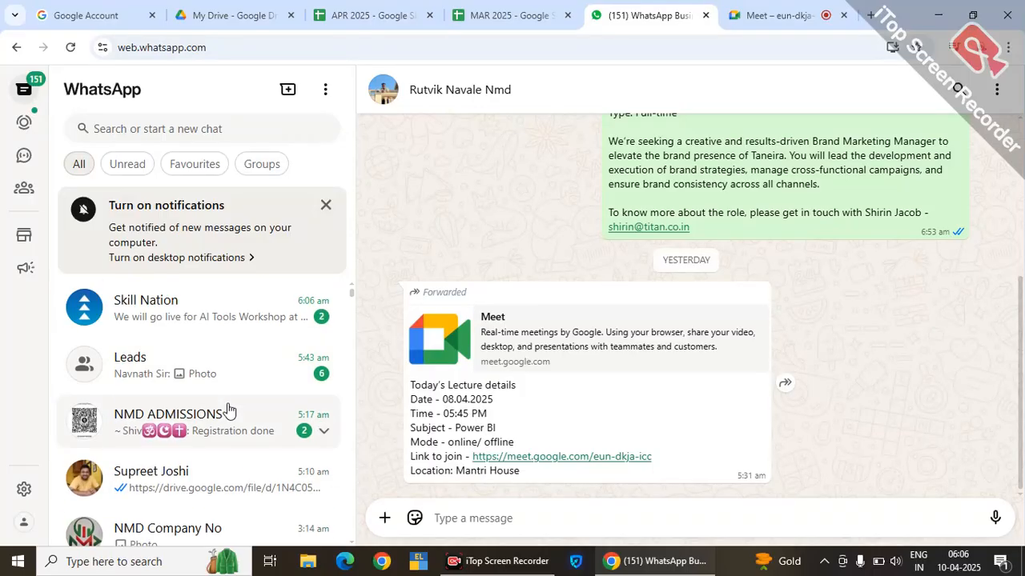
click(228, 412)
scroll(567, 424, down, 3)
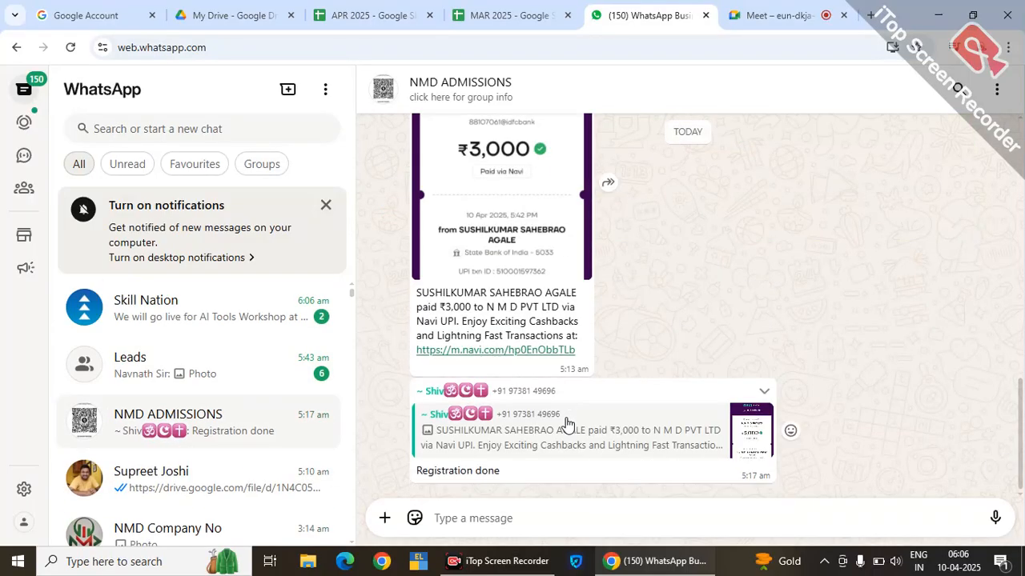
Step: Open the Leads group chat and examine its latest messages and its group info, including the member list
click(171, 383)
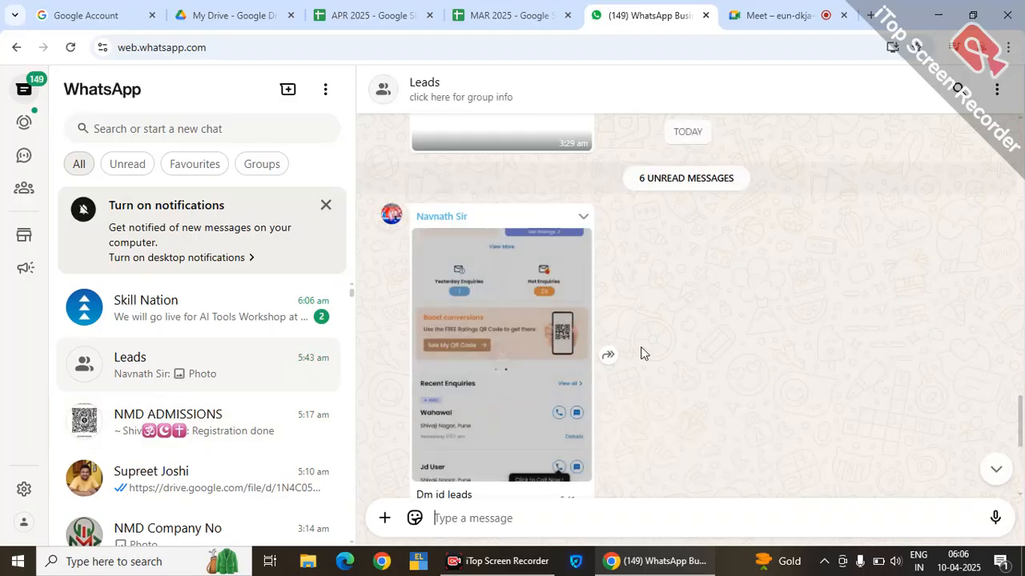
scroll(641, 353, down, 4)
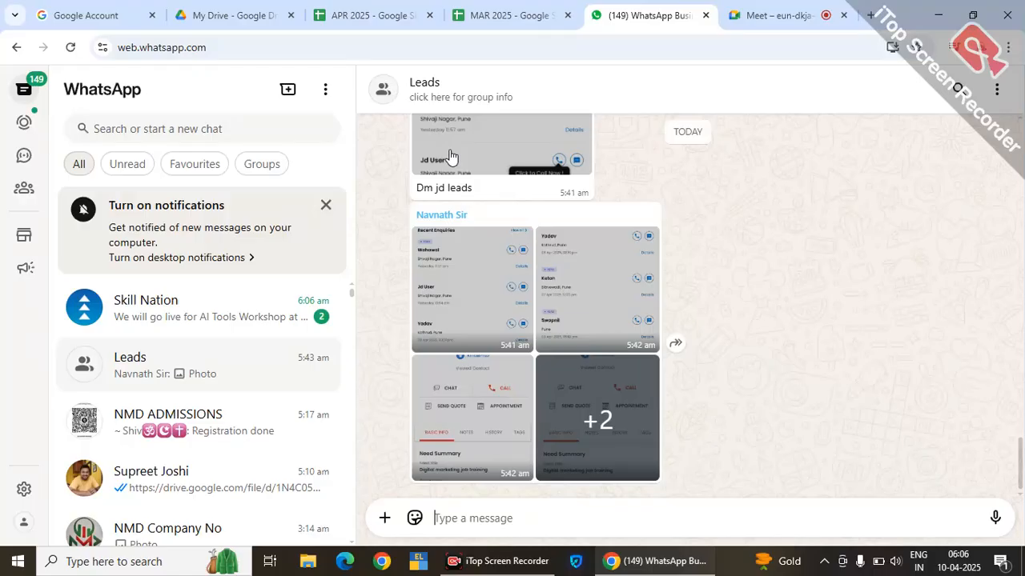
click(416, 96)
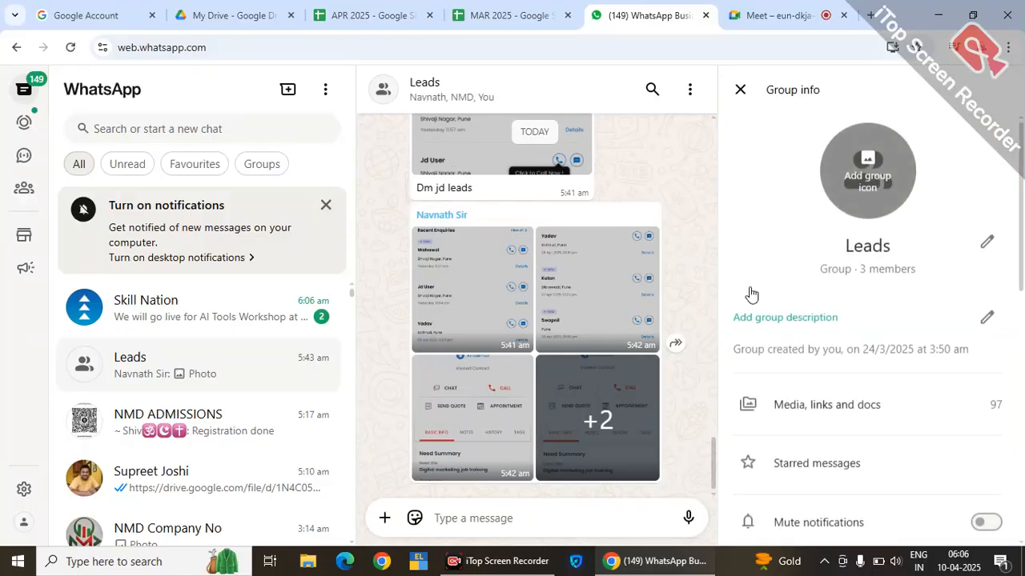
scroll(789, 304, down, 5)
scroll(790, 345, down, 2)
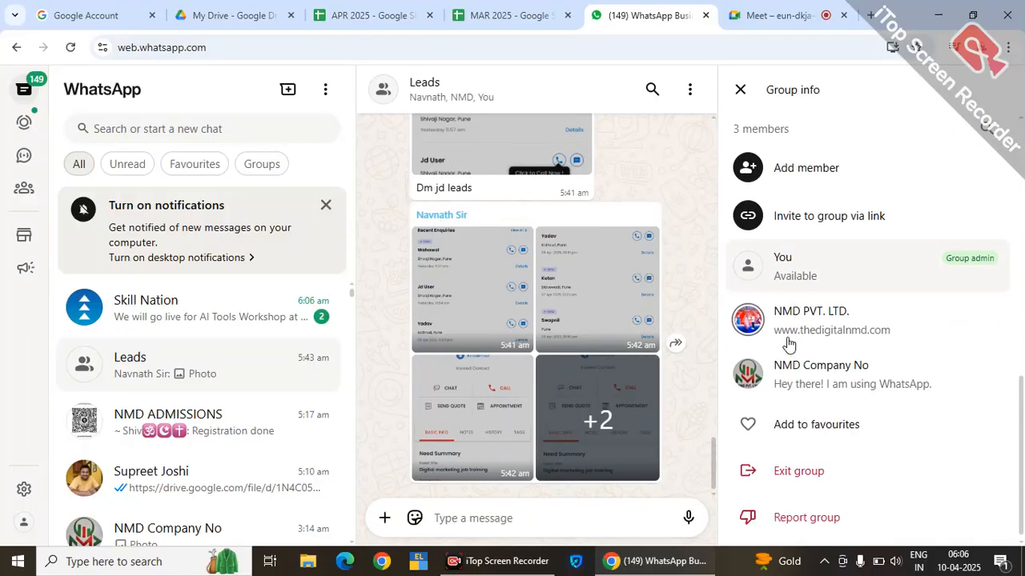
click(741, 90)
scroll(484, 417, up, 4)
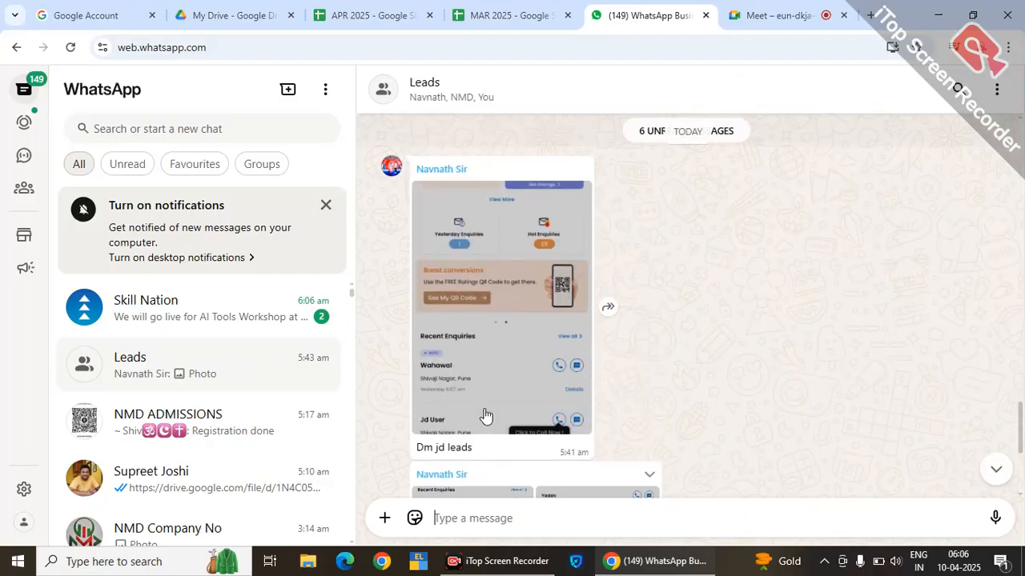
scroll(484, 415, down, 3)
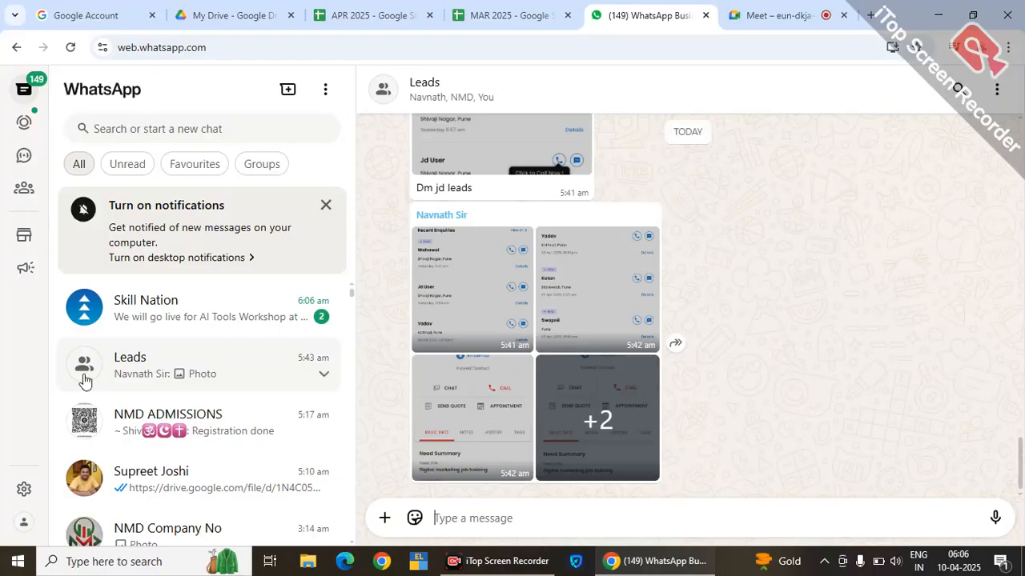
Step: Browse the chat list for an older contact's conversation from Tuesday with a forwarded photo and view that contact's info and profile picture
scroll(85, 381, down, 3)
scroll(85, 381, up, 1)
scroll(86, 381, down, 2)
scroll(85, 380, down, 7)
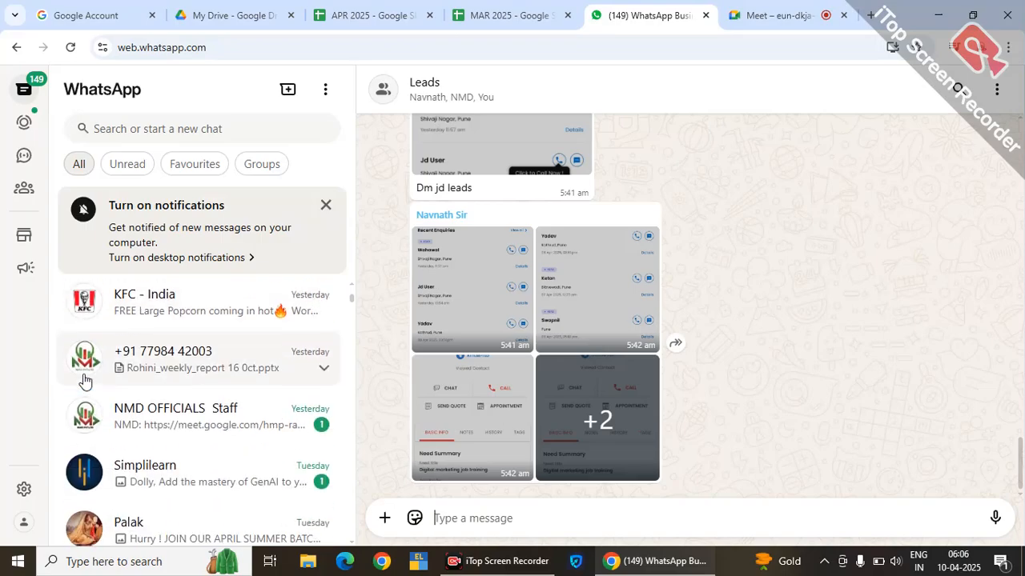
scroll(86, 380, up, 10)
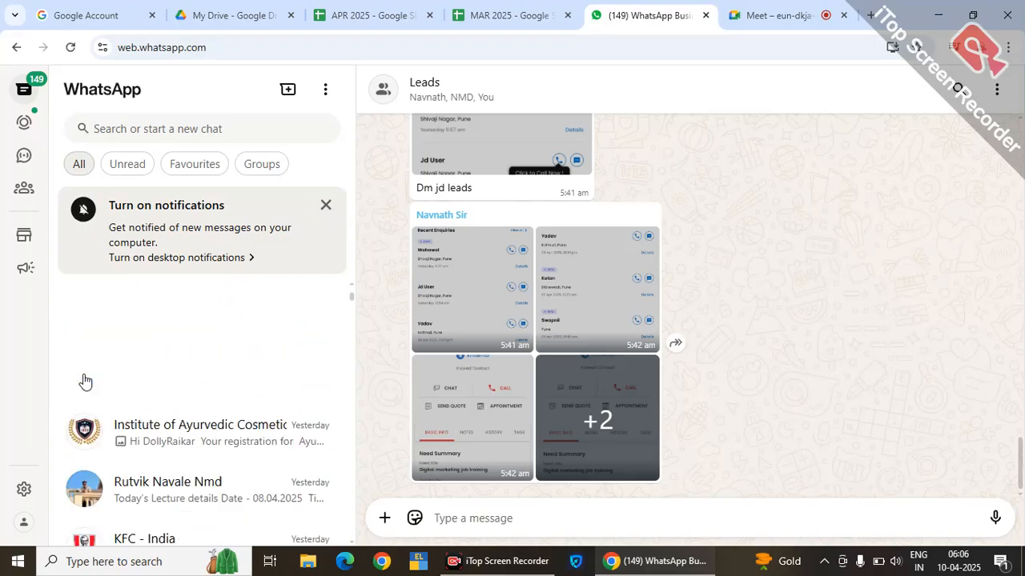
scroll(86, 381, down, 10)
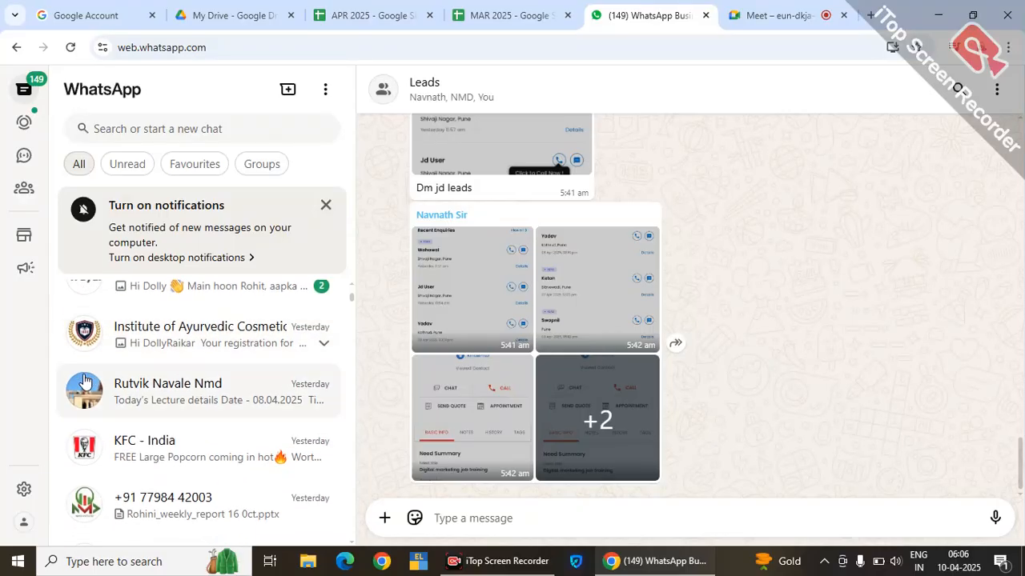
scroll(86, 380, down, 1)
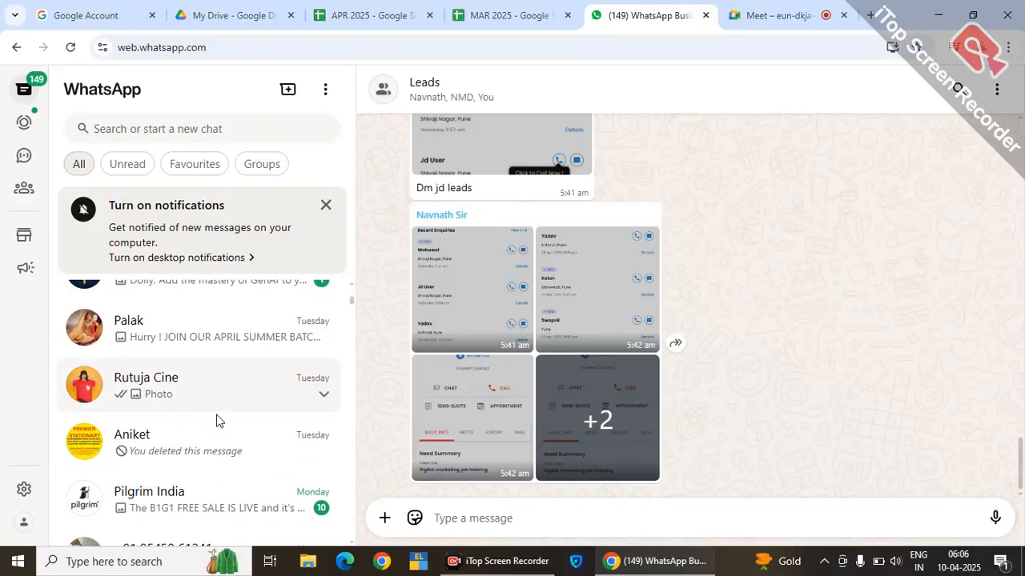
click(137, 389)
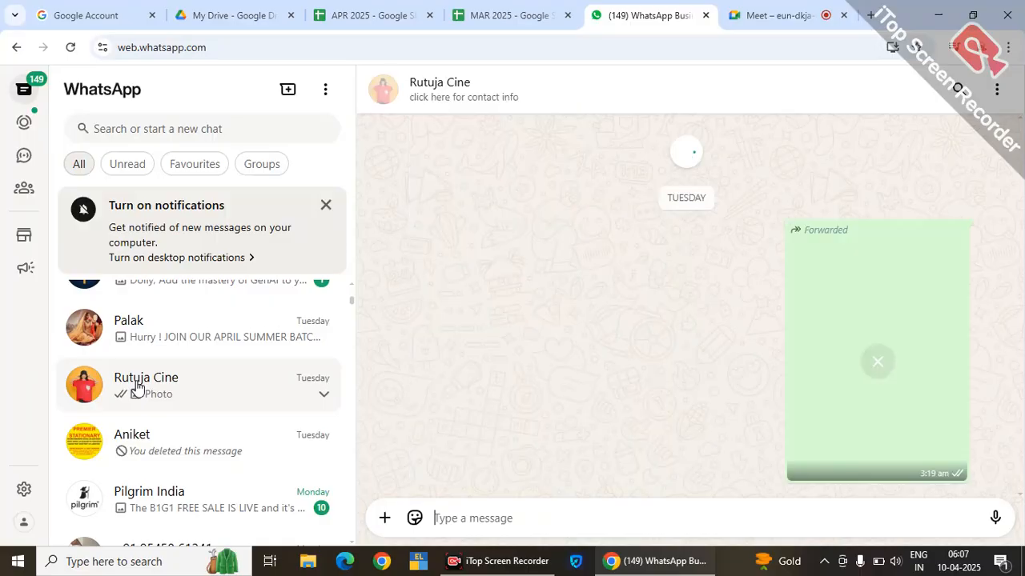
click(440, 104)
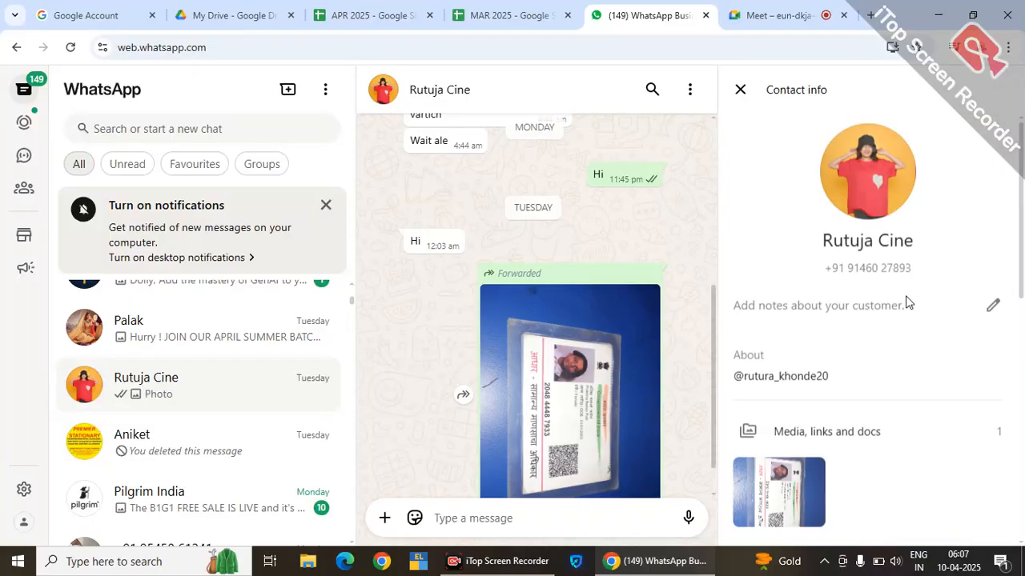
click(886, 181)
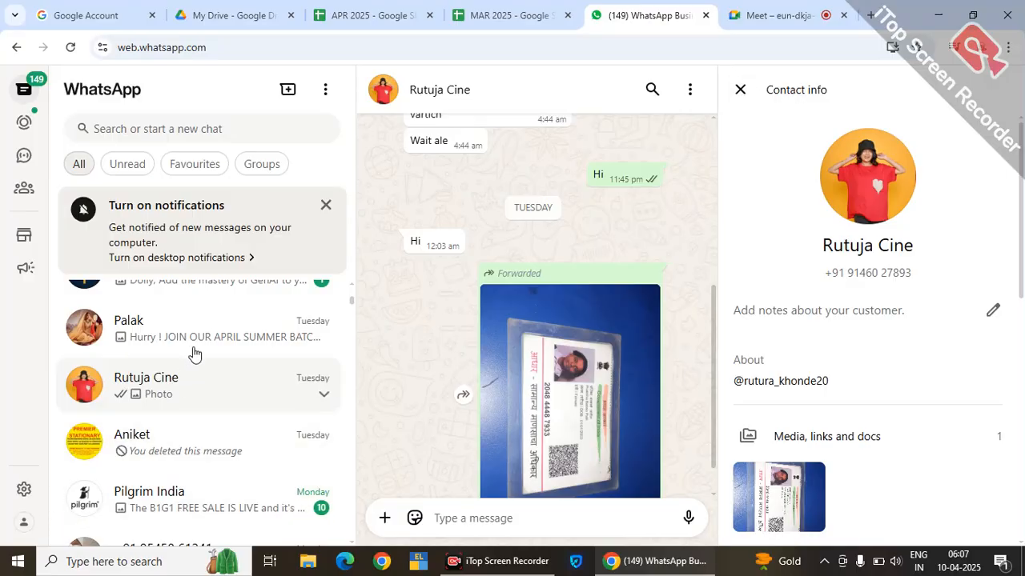
Step: Reopen the Leads group chat and switch to My Drive in Google Drive to view its files
scroll(208, 320, up, 5)
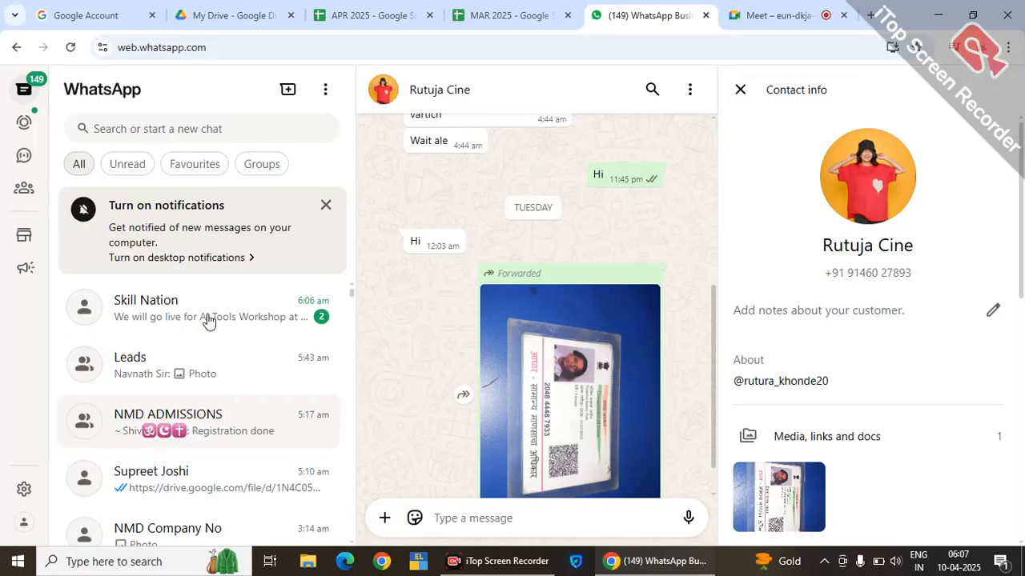
click(208, 367)
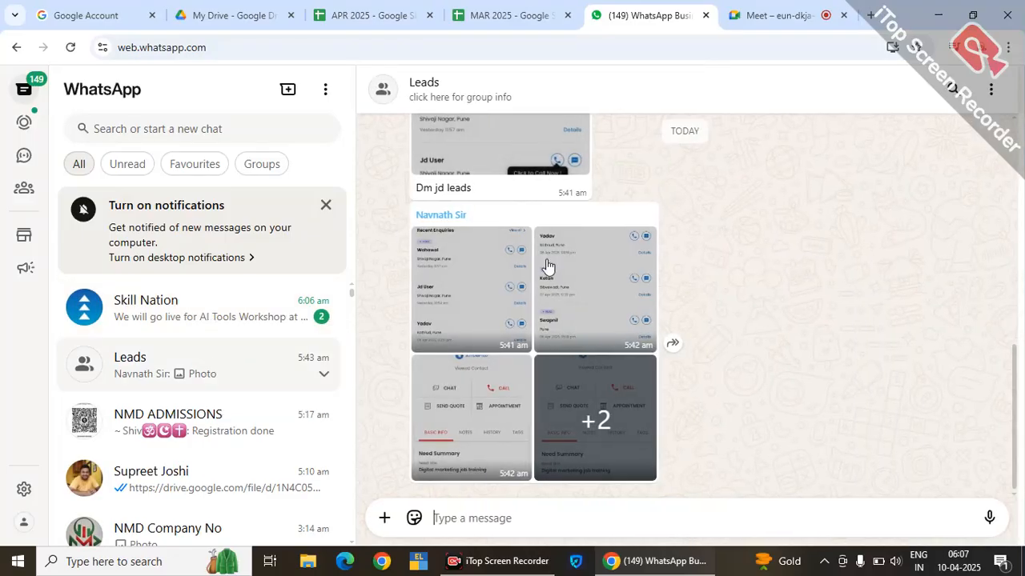
click(510, 6)
click(227, 9)
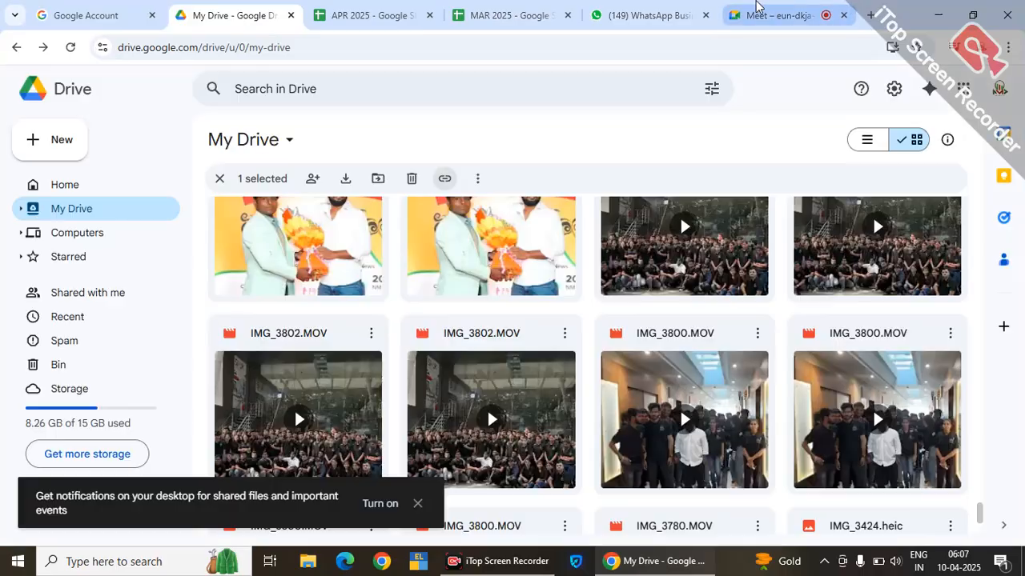
Step: Switch back to the Google Meet call and examine the list of people in the meeting
click(757, 6)
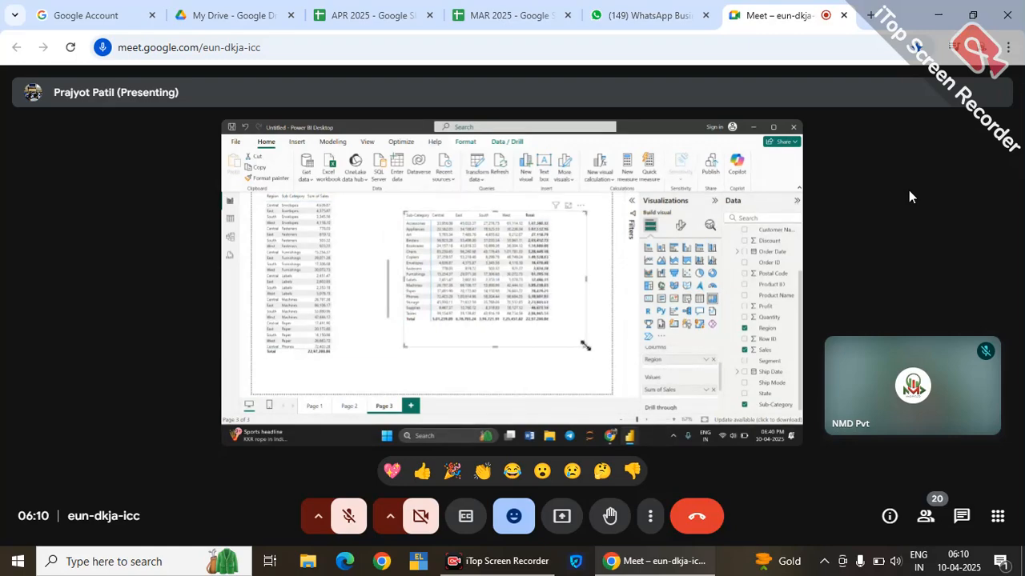
click(922, 519)
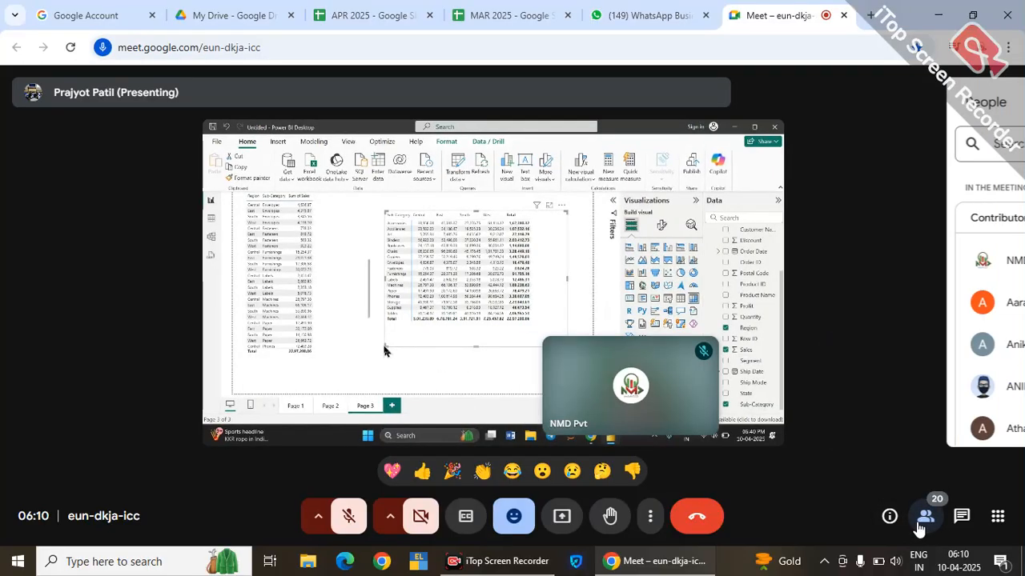
scroll(884, 424, down, 5)
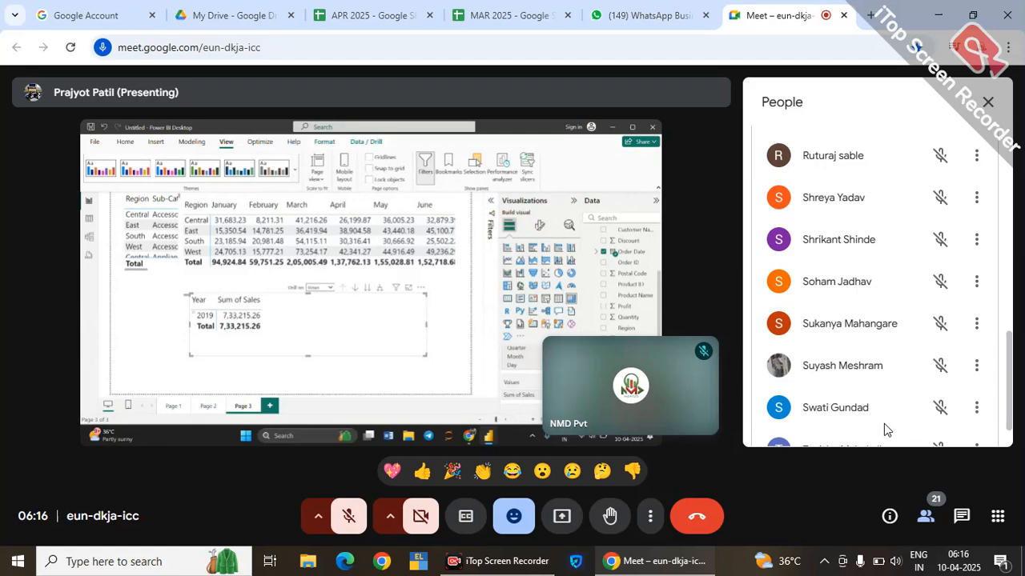
Step: Leave the Google Meet call
click(522, 561)
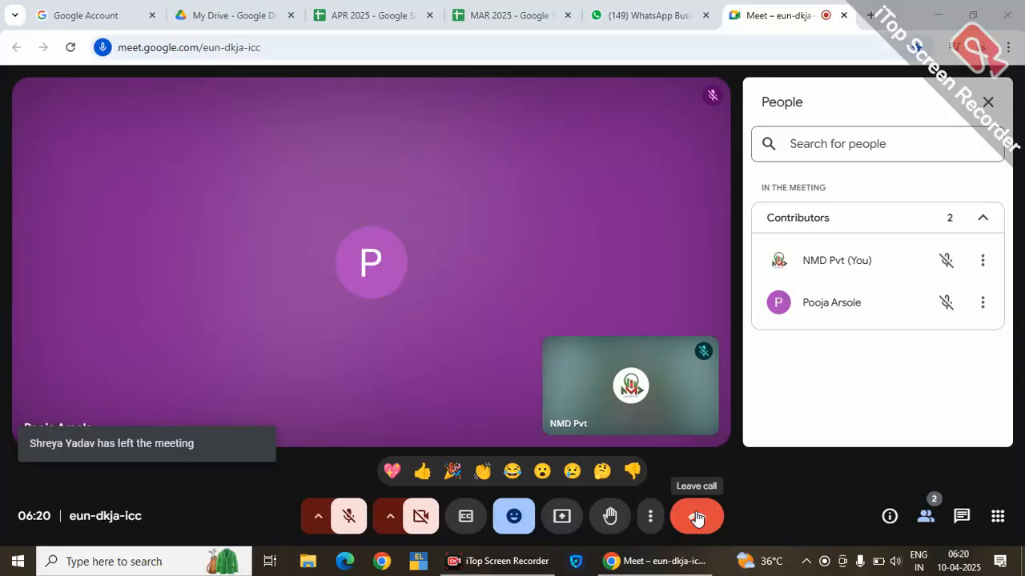
click(696, 518)
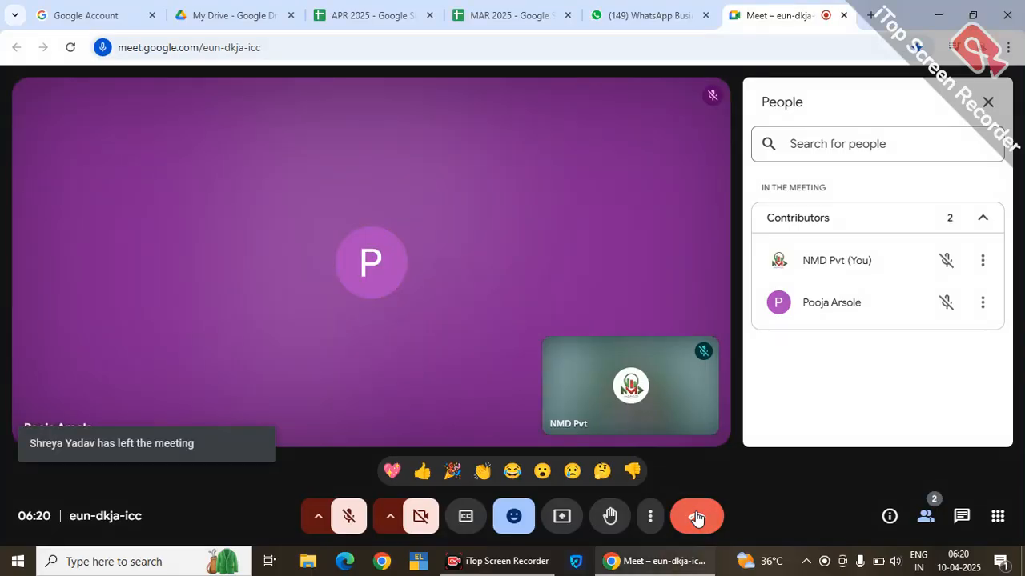